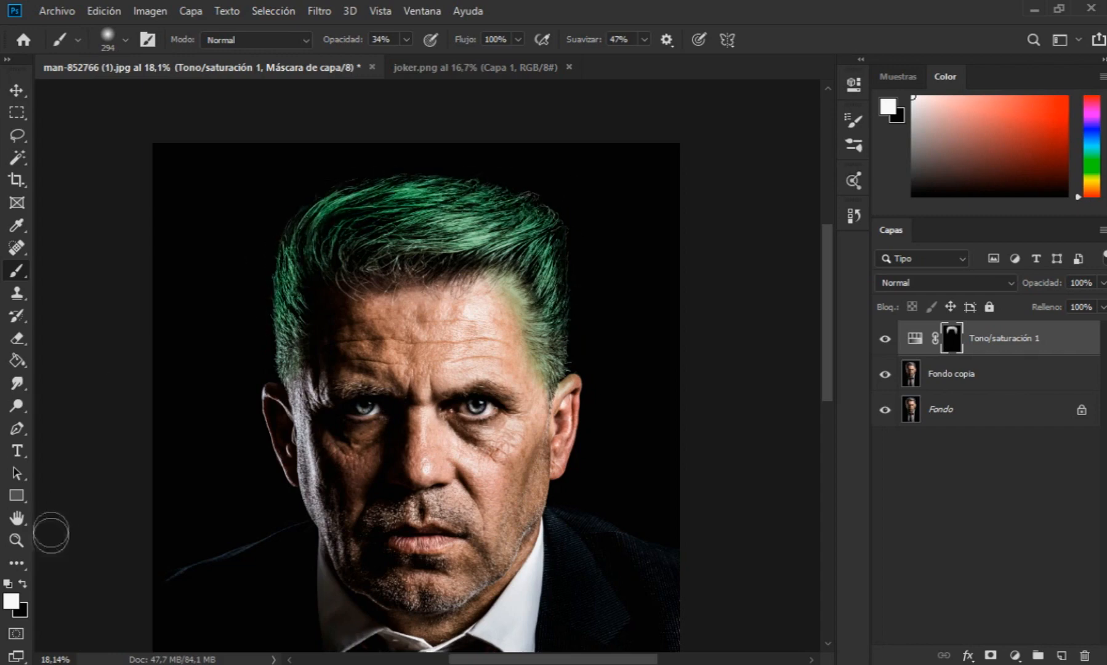
# Step: Paint black on the Tono/saturación 1 mask to clear the green spill from the skin beside the hair
pyautogui.click(24, 585)
pyautogui.scroll(4, 481, 361)
pyautogui.moveTo(605, 437)
pyautogui.mouseDown()
pyautogui.moveTo(599, 503)
pyautogui.moveTo(619, 394)
pyautogui.mouseUp()
pyautogui.scroll(-1, 531, 437)
pyautogui.scroll(-4, 530, 438)
# Step: Add a Black & White adjustment layer above Fondo copia and invert its mask
pyautogui.click(968, 374)
pyautogui.click(1015, 655)
pyautogui.click(1016, 504)
pyautogui.hotkey('ctrl', 'i')
pyautogui.scroll(-2, 427, 366)
# Step: Paint white on the Blanco y negro 1 mask over the forehead, cheeks, mouth and jaw to desaturate the face
pyautogui.click(23, 584)
pyautogui.moveTo(320, 297)
pyautogui.mouseDown()
pyautogui.moveTo(434, 332)
pyautogui.moveTo(356, 271)
pyautogui.moveTo(493, 255)
pyautogui.mouseUp()
pyautogui.moveTo(398, 409)
pyautogui.mouseDown()
pyautogui.moveTo(424, 449)
pyautogui.moveTo(542, 474)
pyautogui.moveTo(529, 514)
pyautogui.mouseUp()
pyautogui.moveTo(365, 520)
pyautogui.mouseDown()
pyautogui.moveTo(370, 457)
pyautogui.moveTo(283, 443)
pyautogui.moveTo(271, 496)
pyautogui.moveTo(358, 486)
pyautogui.moveTo(376, 440)
pyautogui.moveTo(345, 418)
pyautogui.mouseUp()
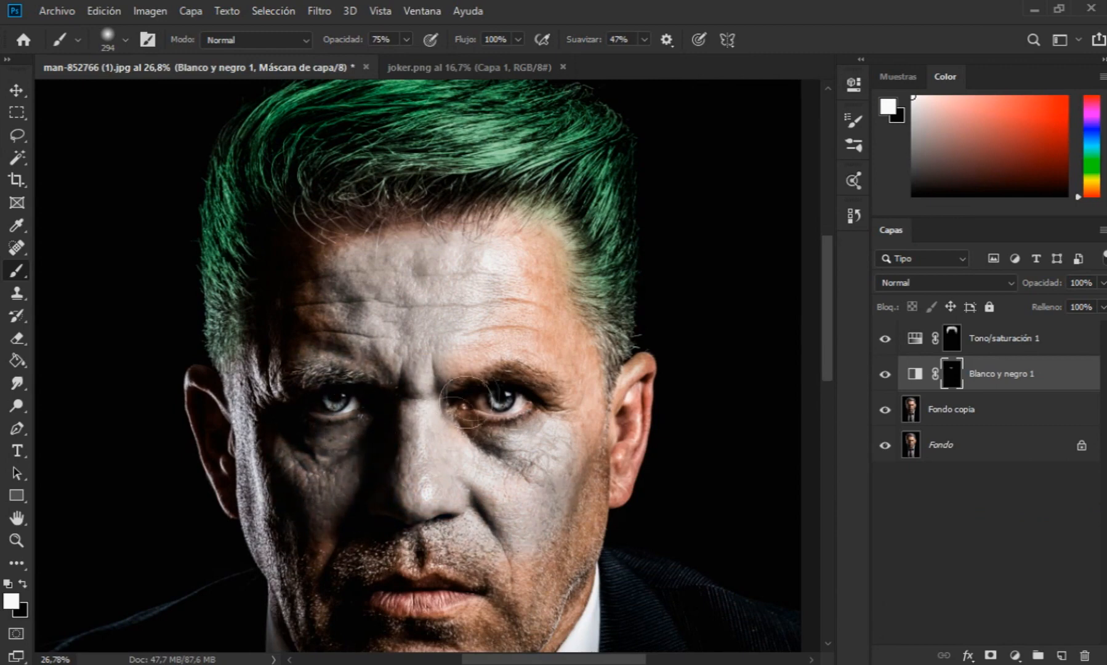
pyautogui.moveTo(452, 283)
pyautogui.mouseDown()
pyautogui.moveTo(535, 351)
pyautogui.moveTo(543, 306)
pyautogui.moveTo(518, 285)
pyautogui.moveTo(563, 416)
pyautogui.moveTo(572, 385)
pyautogui.moveTo(551, 540)
pyautogui.moveTo(532, 554)
pyautogui.moveTo(388, 548)
pyautogui.mouseUp()
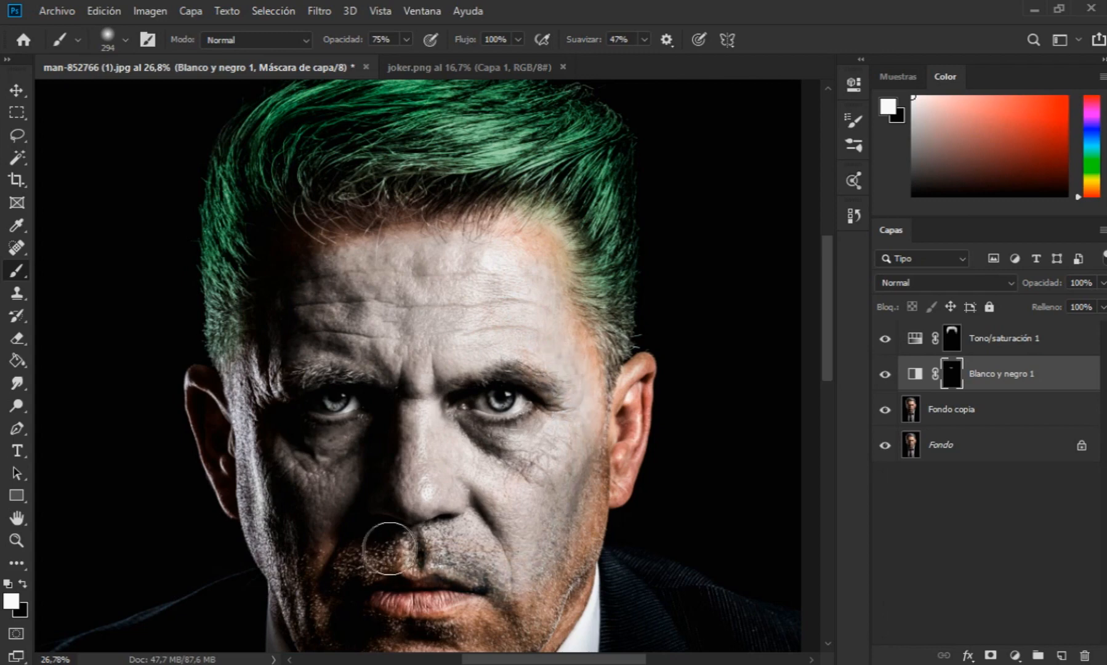
pyautogui.hotkey('ctrl', '-')
pyautogui.moveTo(475, 457); pyautogui.dragTo(481, 480)
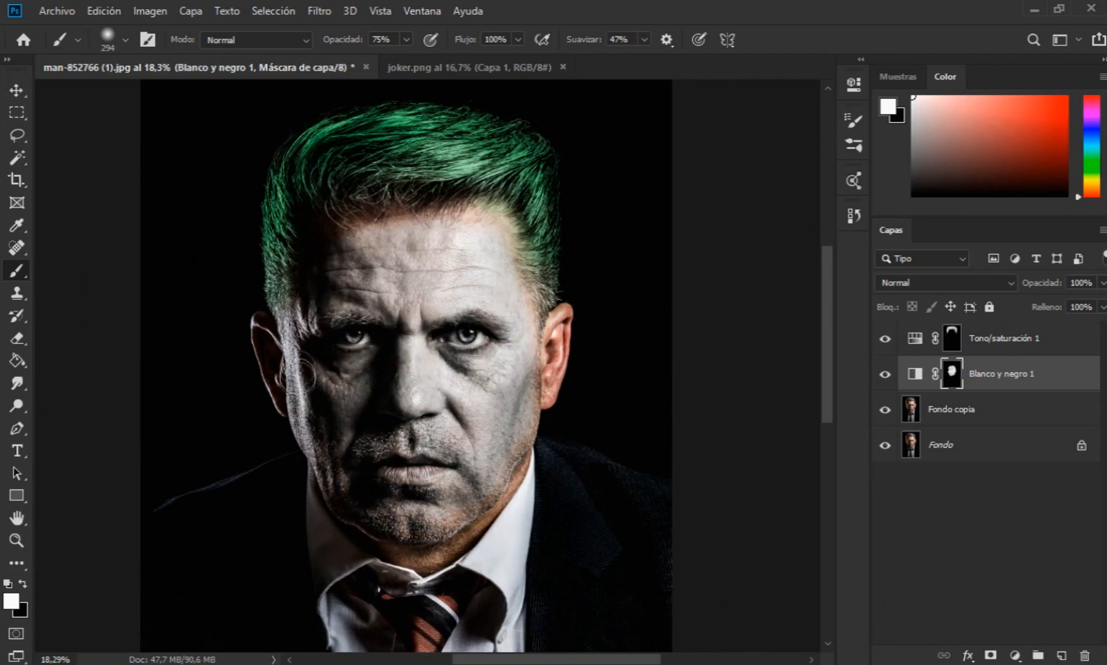
# Step: Restore the eyes' natural colour by painting black on the Blanco y negro 1 mask with a size 53 brush
pyautogui.scroll(6, 343, 261)
pyautogui.press('x')
pyautogui.click(125, 39)
pyautogui.moveTo(161, 95); pyautogui.dragTo(124, 94)
pyautogui.press('Return')
pyautogui.scroll(15, 362, 412)
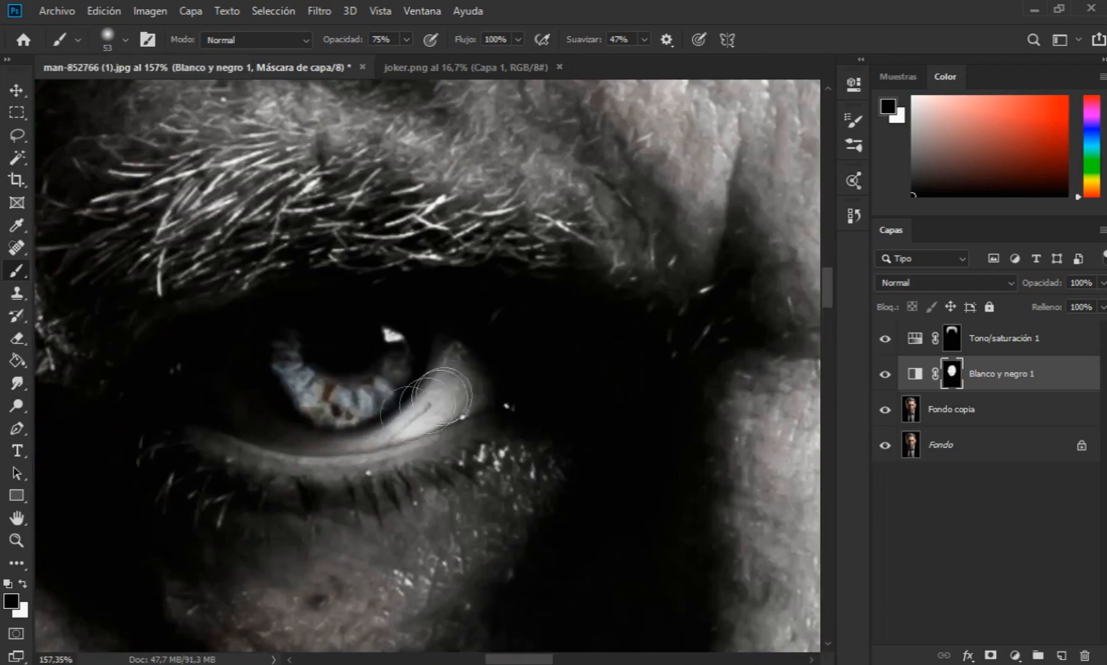
pyautogui.scroll(-6, 401, 389)
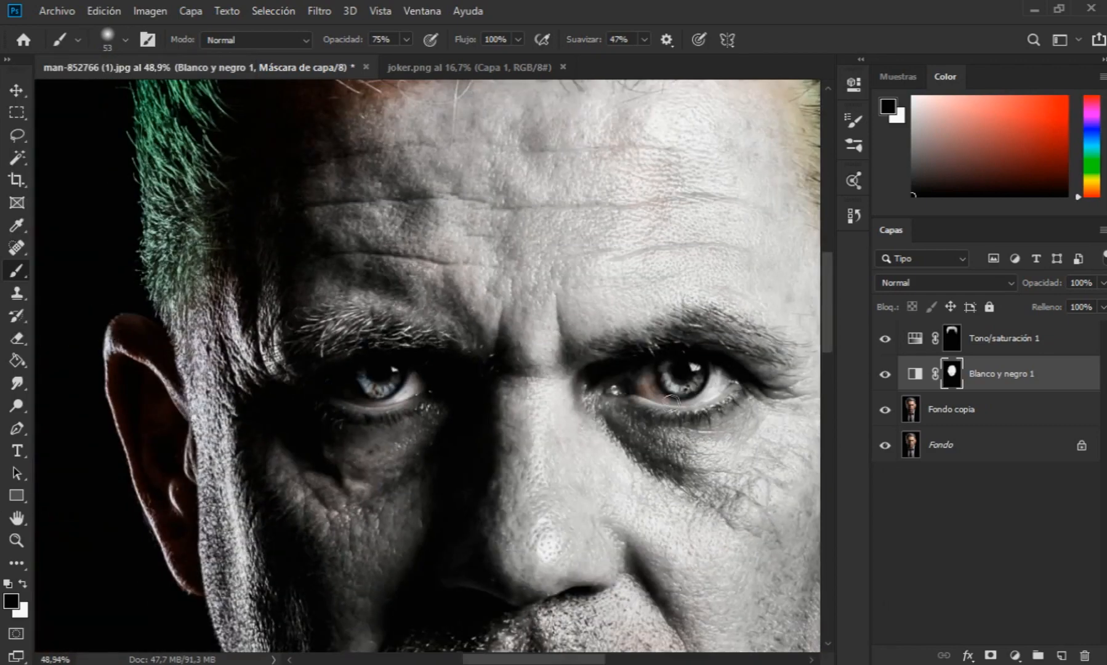
# Step: Touch up the Blanco y negro 1 mask around both eyes, alternating white and black paint
pyautogui.press('x')
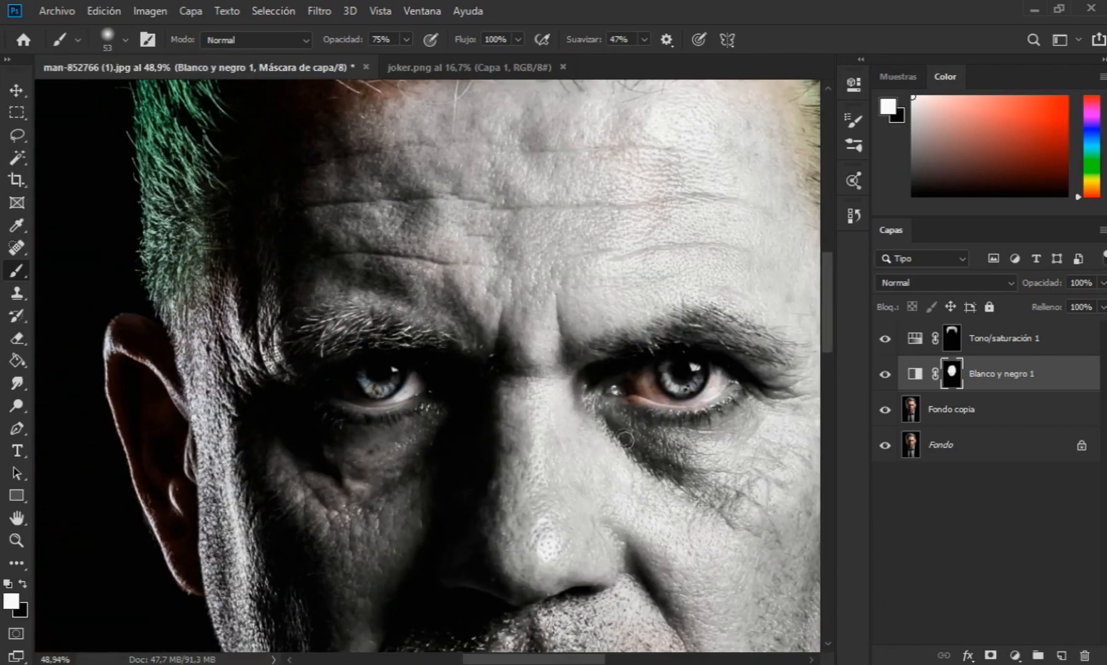
pyautogui.scroll(-5, 367, 479)
pyautogui.press('x')
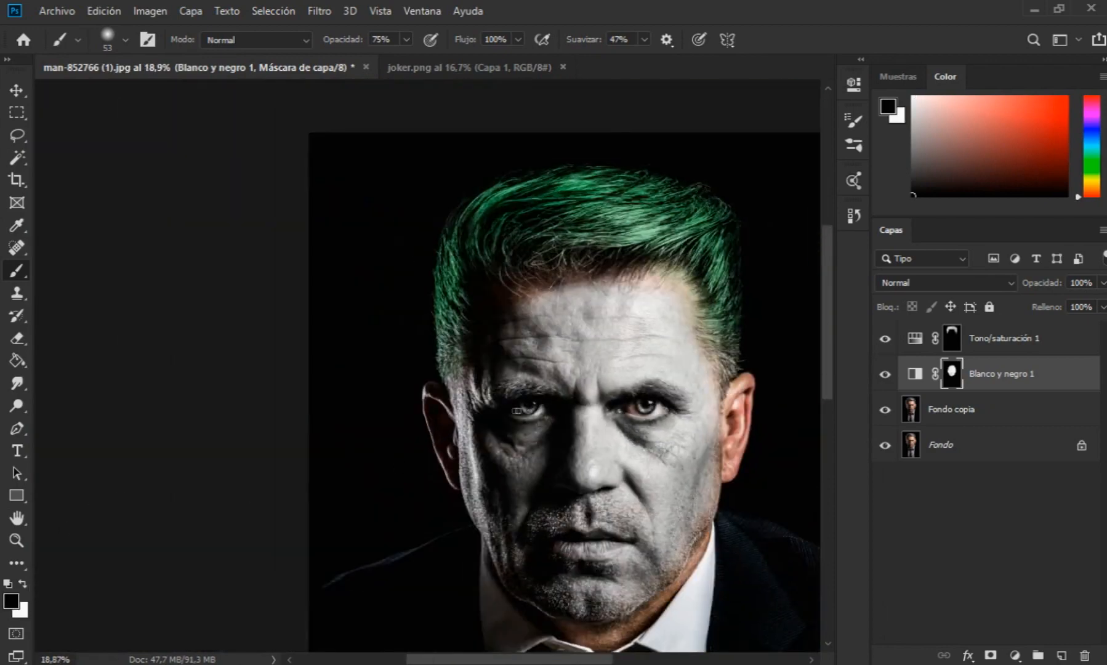
pyautogui.scroll(1, 557, 419)
pyautogui.press('x')
pyautogui.scroll(-3, 510, 416)
# Step: Refine the face desaturation on the Blanco y negro 1 mask with a size 103 white brush at 42% opacity
pyautogui.click(924, 371)
pyautogui.click(147, 14)
pyautogui.click(965, 336)
pyautogui.click(952, 371)
pyautogui.scroll(6, 468, 303)
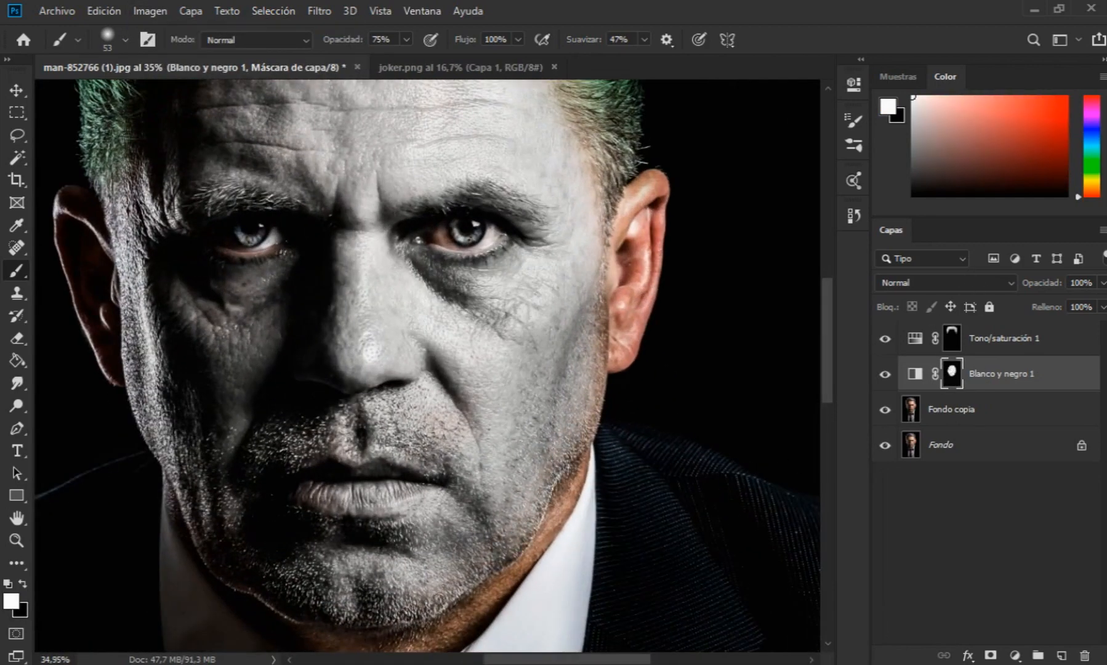
pyautogui.scroll(3, 231, 557)
pyautogui.keyDown('alt'); pyautogui.rightClick(227, 176); pyautogui.keyUp('alt')
pyautogui.scroll(-3, 535, 385)
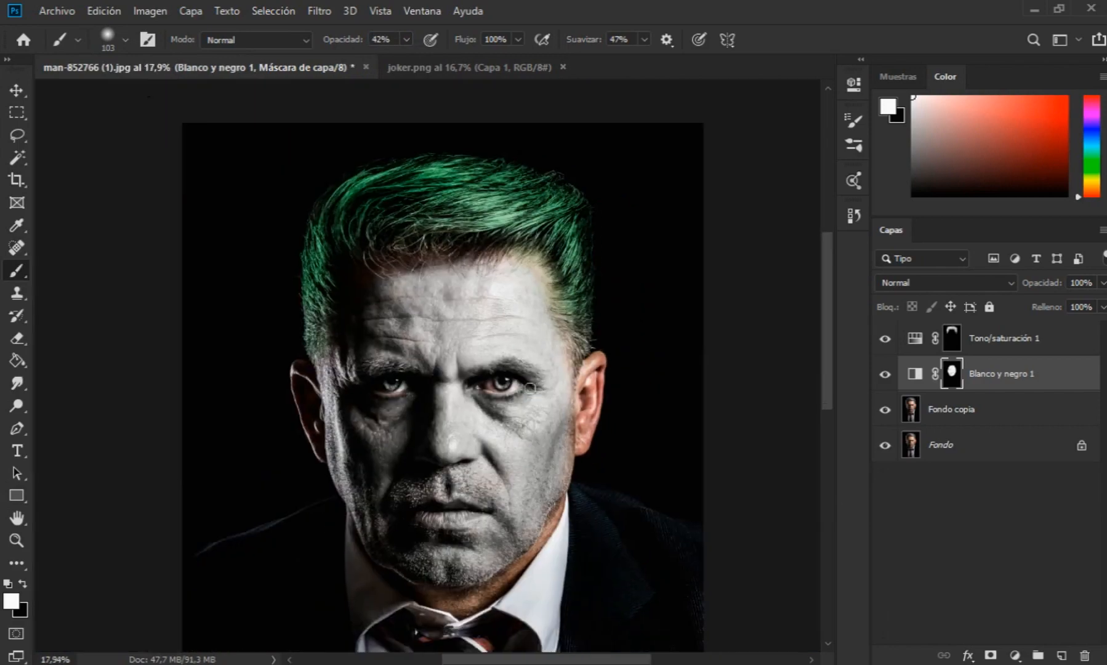
# Step: Outline the red mouth shape in joker.png with a closed Polygonal Lasso selection
pyautogui.click(456, 68)
pyautogui.click(17, 135)
pyautogui.click(74, 151)
pyautogui.click(270, 418)
pyautogui.click(359, 459)
pyautogui.click(451, 466)
pyautogui.click(584, 439)
pyautogui.click(594, 605)
pyautogui.click(253, 608)
pyautogui.click(270, 418)
# Step: Paste the mouth shape into the man's portrait and lower its layer opacity to 57%
pyautogui.click(176, 72)
pyautogui.hotkey('ctrl', 'v')
pyautogui.click(17, 92)
pyautogui.click(1100, 283)
pyautogui.moveTo(1099, 302); pyautogui.dragTo(1067, 303)
# Step: Free-transform the pasted mouth shape, scaling and moving it over the man's lips and cheeks
pyautogui.hotkey('ctrl', 't')
pyautogui.moveTo(614, 298); pyautogui.dragTo(564, 327)
pyautogui.moveTo(432, 420); pyautogui.dragTo(435, 536)
pyautogui.scroll(7, 477, 561)
pyautogui.moveTo(658, 317); pyautogui.dragTo(637, 334)
# Step: Warp the pasted mouth shape so its edges and tips follow the man's lips and cheeks
pyautogui.rightClick(514, 207)
pyautogui.click(554, 301)
pyautogui.moveTo(492, 563); pyautogui.dragTo(493, 551)
pyautogui.moveTo(347, 564); pyautogui.dragTo(357, 533)
pyautogui.moveTo(347, 335); pyautogui.dragTo(346, 377)
pyautogui.moveTo(492, 334); pyautogui.dragTo(493, 350)
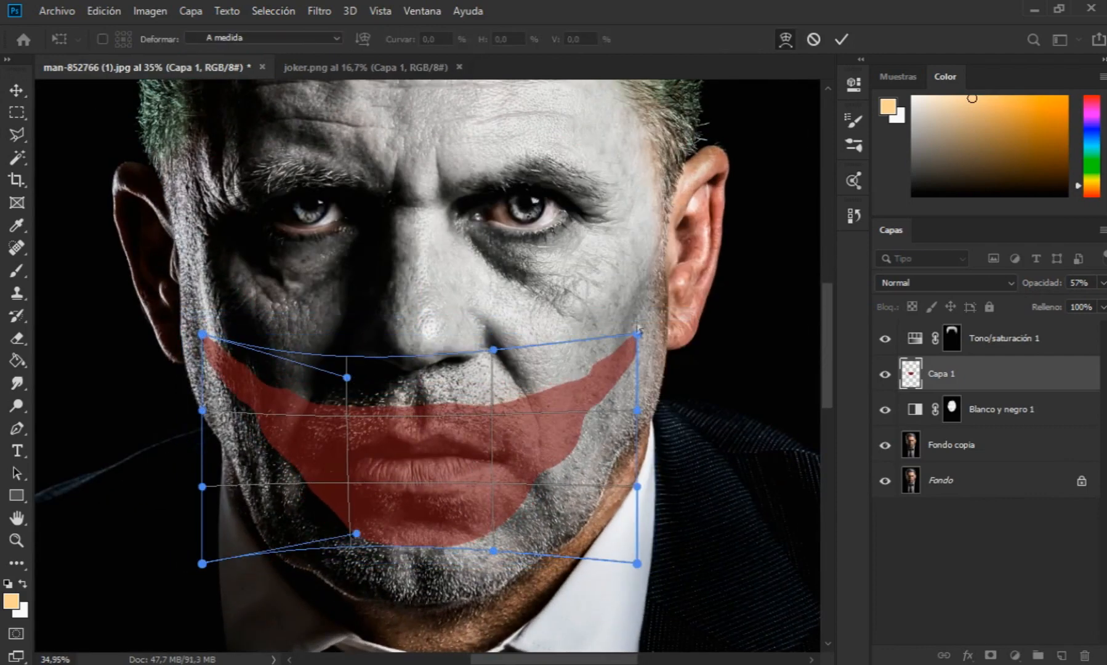
pyautogui.moveTo(637, 334); pyautogui.dragTo(648, 310)
pyautogui.moveTo(202, 335); pyautogui.dragTo(198, 322)
pyautogui.click(17, 91)
pyautogui.scroll(-10, 500, 461)
# Step: Select the mouth shape on Capa 1 with the Magic Wand and an inverted selection, and set the layer opacity to 54%
pyautogui.click(1101, 282)
pyautogui.click(1100, 302)
pyautogui.scroll(4, 588, 495)
pyautogui.click(16, 158)
pyautogui.click(357, 398)
pyautogui.click(273, 11)
pyautogui.click(287, 83)
pyautogui.click(1101, 283)
pyautogui.click(1064, 303)
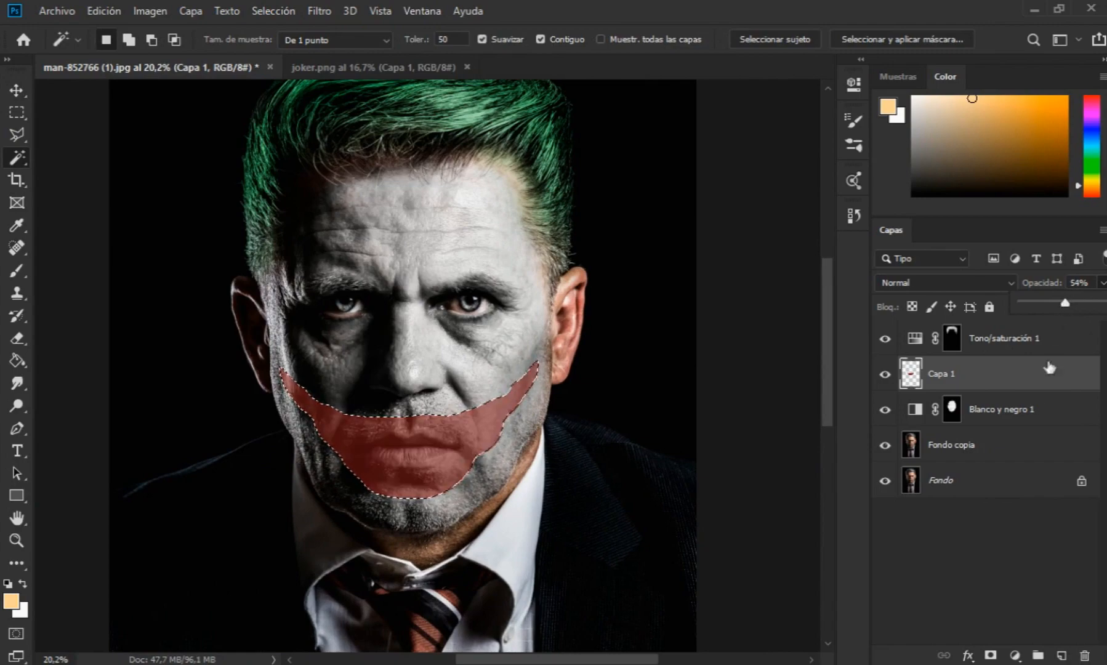
# Step: Duplicate the Fondo copia layer to the top of the layer stack and mask it with the mouth selection
pyautogui.rightClick(1020, 445)
pyautogui.click(769, 93)
pyautogui.press('Return')
pyautogui.moveTo(991, 445); pyautogui.dragTo(974, 326)
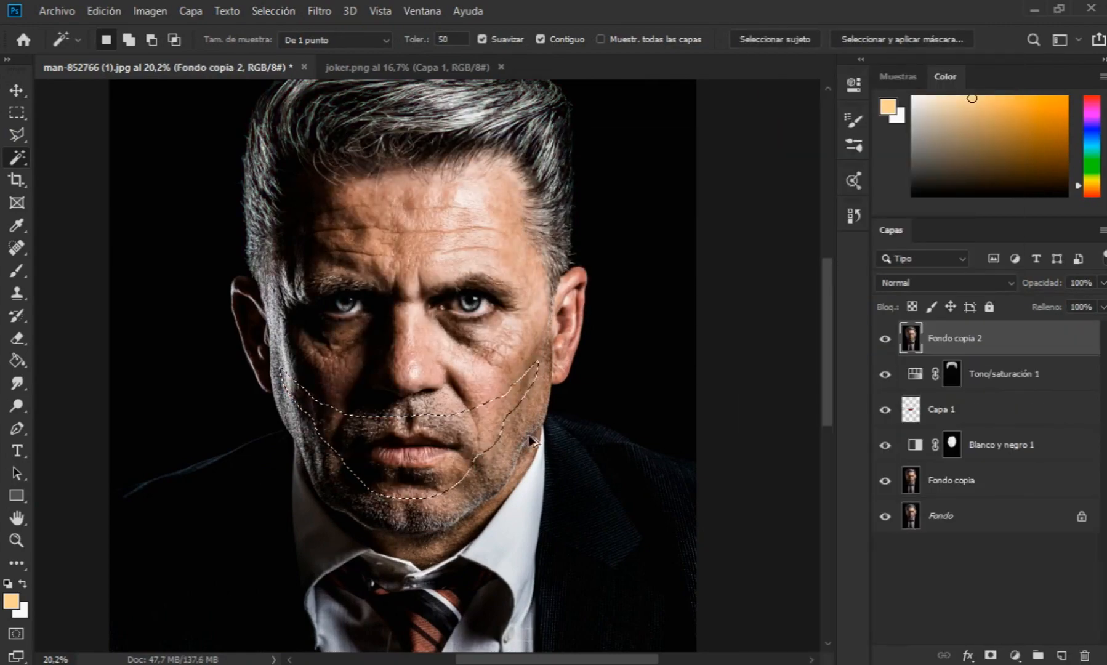
pyautogui.scroll(4, 536, 441)
pyautogui.click(989, 654)
pyautogui.scroll(-5, 302, 474)
pyautogui.scroll(1, 314, 457)
# Step: Add a Hue/Saturation adjustment layer above the masked mouth copy and raise its saturation
pyautogui.click(1014, 654)
pyautogui.click(1009, 480)
pyautogui.moveTo(704, 234); pyautogui.dragTo(738, 236)
pyautogui.click(803, 78)
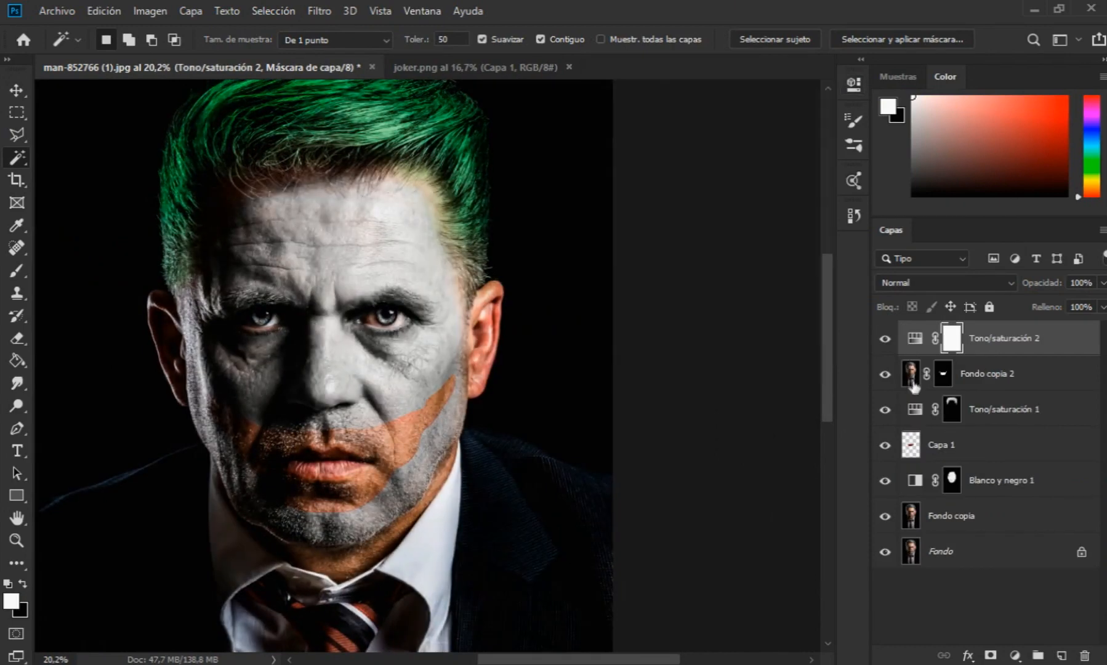
# Step: Colorize the Fondo copia 2 image red with Hue/Saturation at hue +360, moderating its saturation and darkening it
pyautogui.click(911, 373)
pyautogui.click(149, 11)
pyautogui.moveTo(195, 55)
pyautogui.click(401, 149)
pyautogui.click(935, 382)
pyautogui.moveTo(661, 282); pyautogui.dragTo(817, 283)
pyautogui.moveTo(690, 326); pyautogui.dragTo(767, 325)
pyautogui.moveTo(731, 371); pyautogui.dragTo(713, 371)
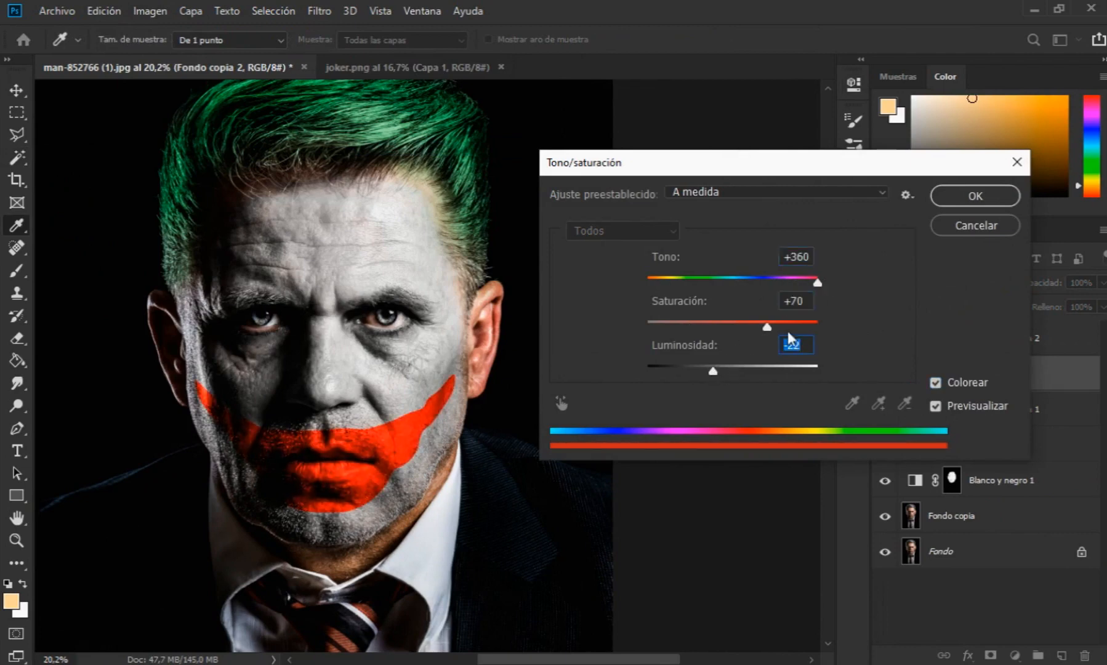
pyautogui.moveTo(767, 327); pyautogui.dragTo(728, 326)
pyautogui.moveTo(712, 371); pyautogui.dragTo(717, 371)
pyautogui.click(951, 197)
# Step: Darken the red mouth with a Curves adjustment that pulls the midtones down and maps input 216 to output 198
pyautogui.click(155, 13)
pyautogui.moveTo(185, 59)
pyautogui.click(408, 89)
pyautogui.moveTo(450, 82); pyautogui.dragTo(700, 115)
pyautogui.moveTo(653, 299); pyautogui.dragTo(726, 257)
pyautogui.moveTo(654, 342); pyautogui.dragTo(649, 328)
pyautogui.moveTo(718, 264); pyautogui.dragTo(732, 219)
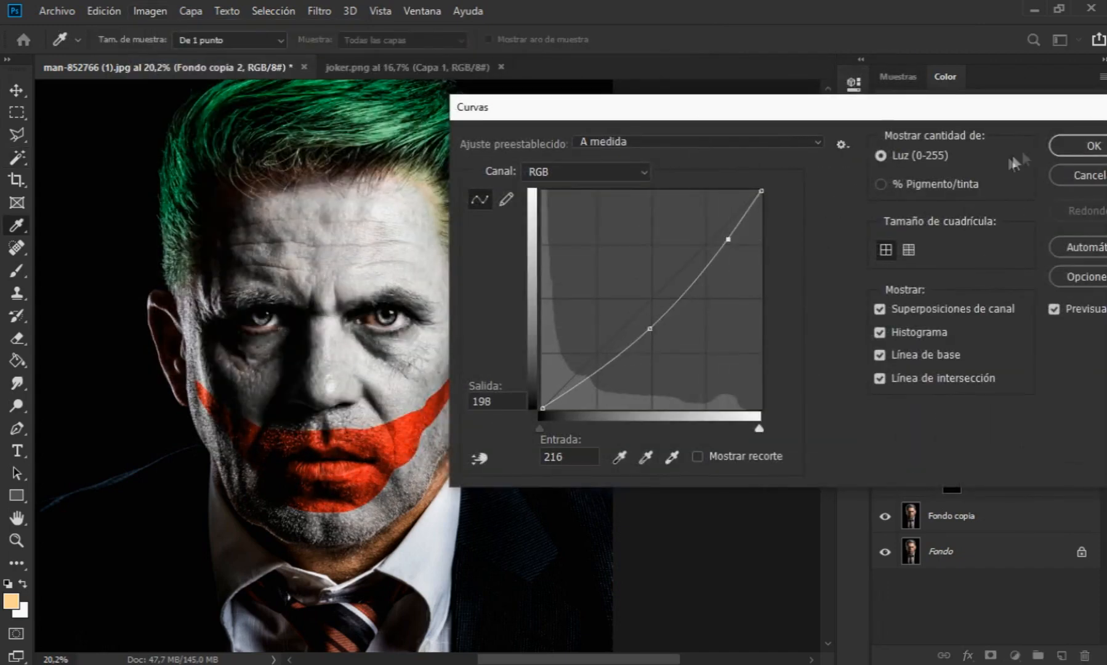
pyautogui.click(1093, 146)
pyautogui.press('w')
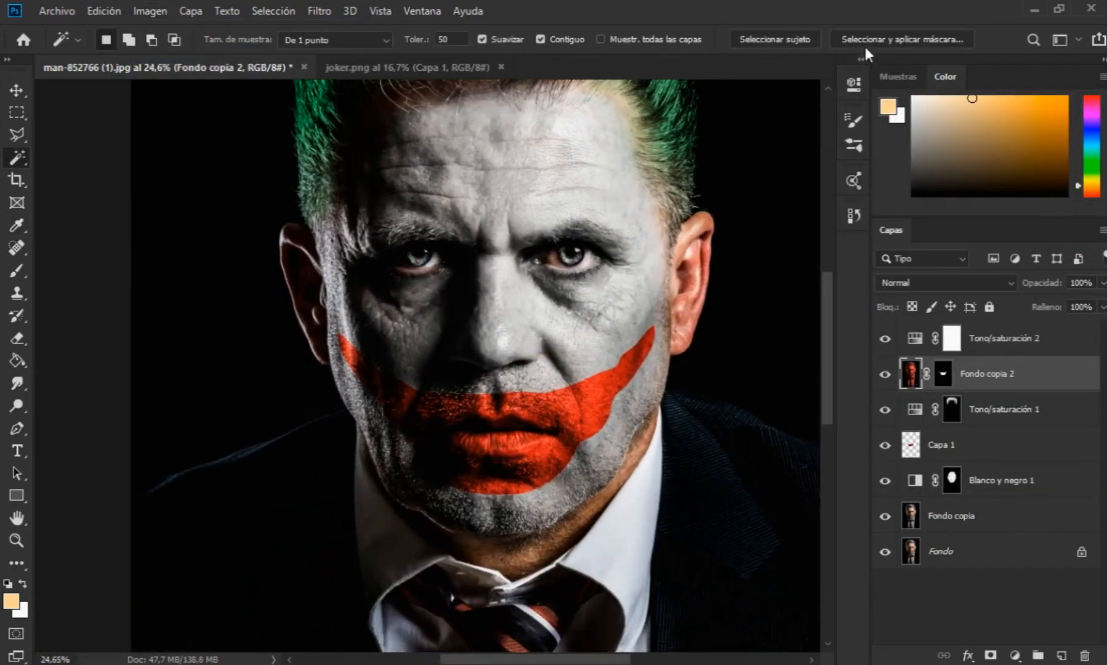
pyautogui.click(865, 41)
pyautogui.click(913, 145)
pyautogui.click(862, 287)
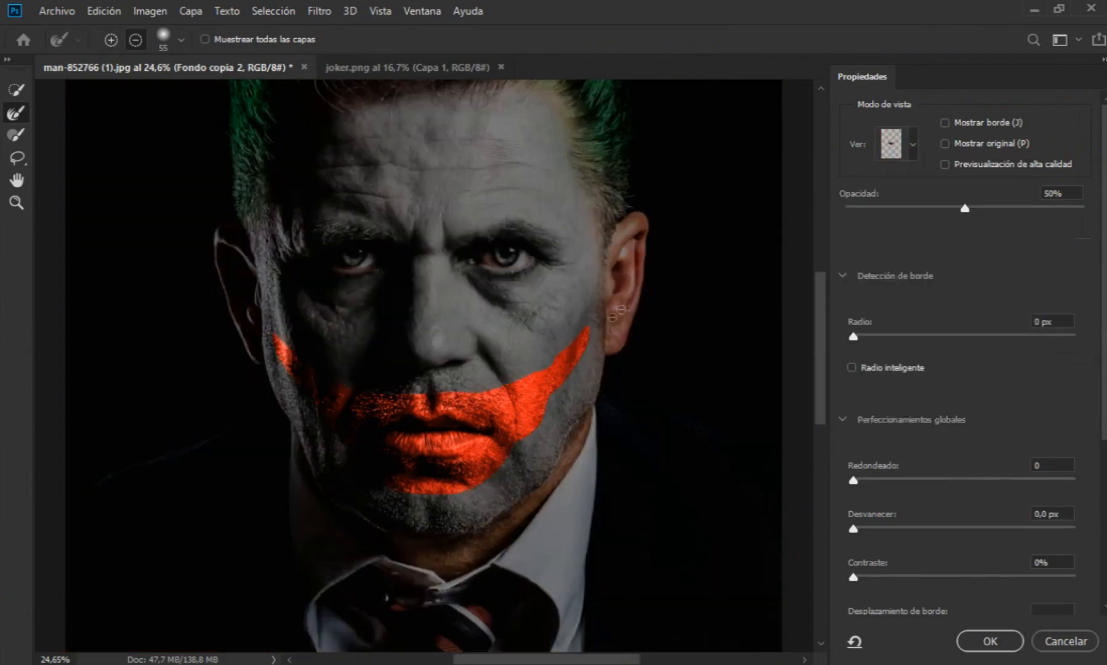
pyautogui.scroll(12, 560, 415)
pyautogui.click(165, 40)
pyautogui.moveTo(137, 91); pyautogui.dragTo(108, 91)
pyautogui.moveTo(479, 367); pyautogui.dragTo(543, 349)
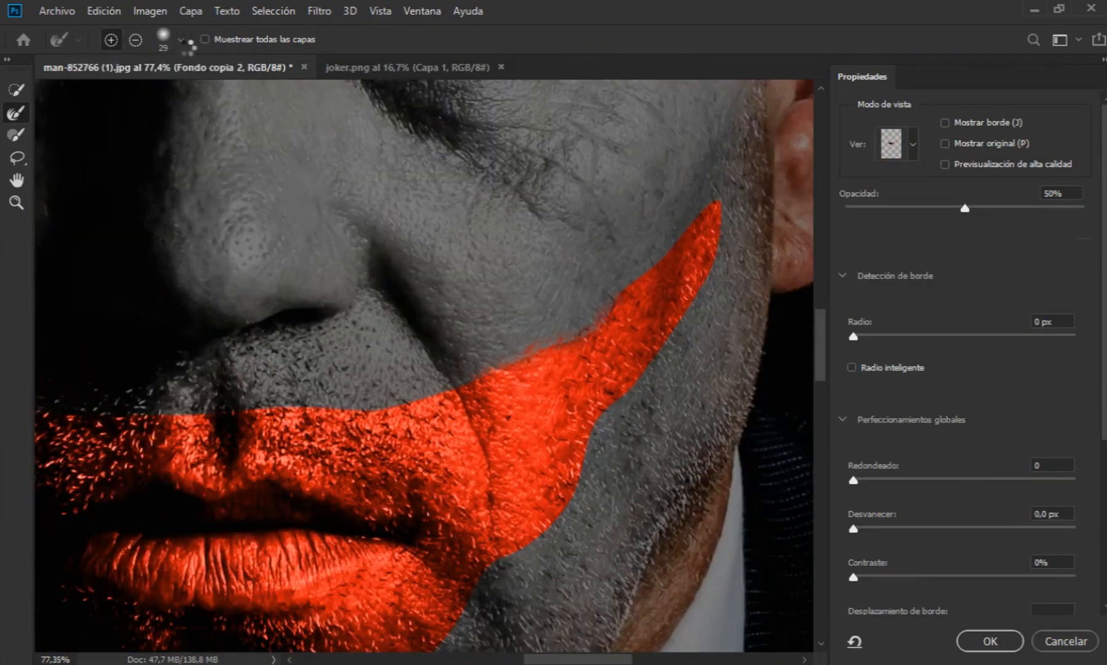
pyautogui.moveTo(992, 213); pyautogui.dragTo(999, 209)
pyautogui.click(179, 42)
pyautogui.moveTo(108, 90); pyautogui.dragTo(122, 90)
pyautogui.click(568, 332)
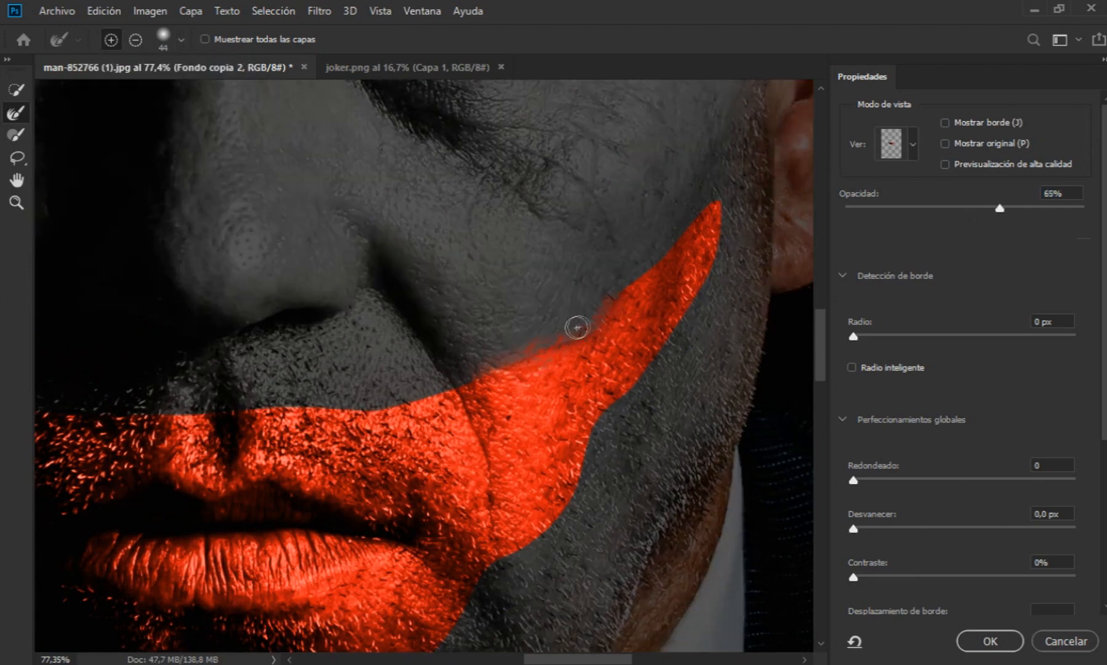
pyautogui.moveTo(619, 293); pyautogui.dragTo(664, 248)
pyautogui.moveTo(367, 414); pyautogui.dragTo(442, 392)
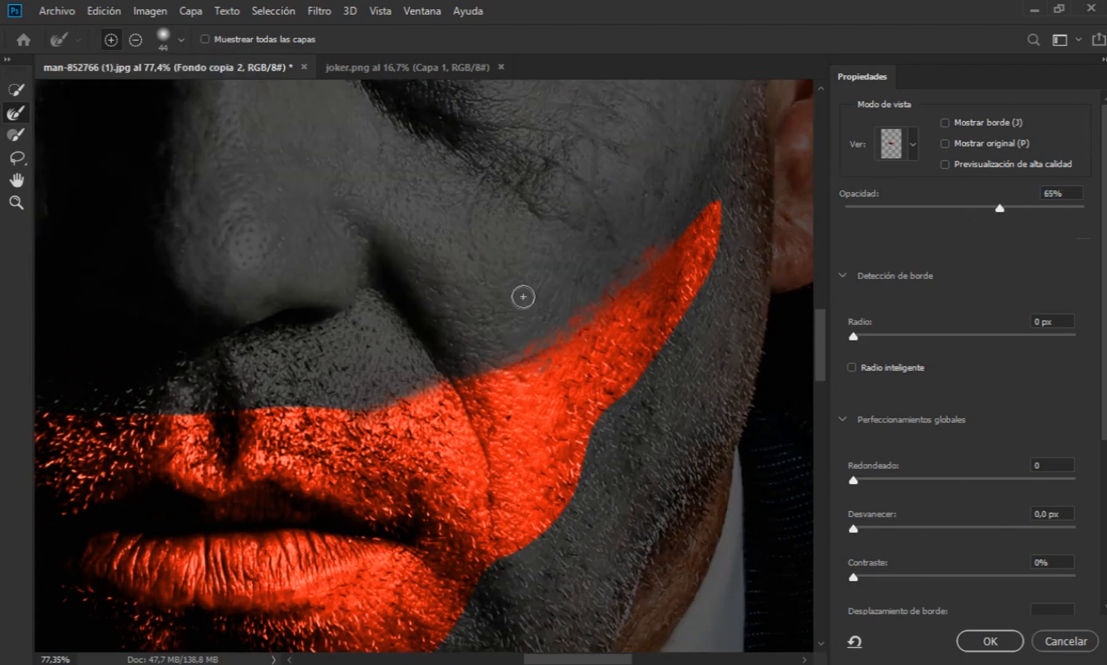
pyautogui.click(851, 367)
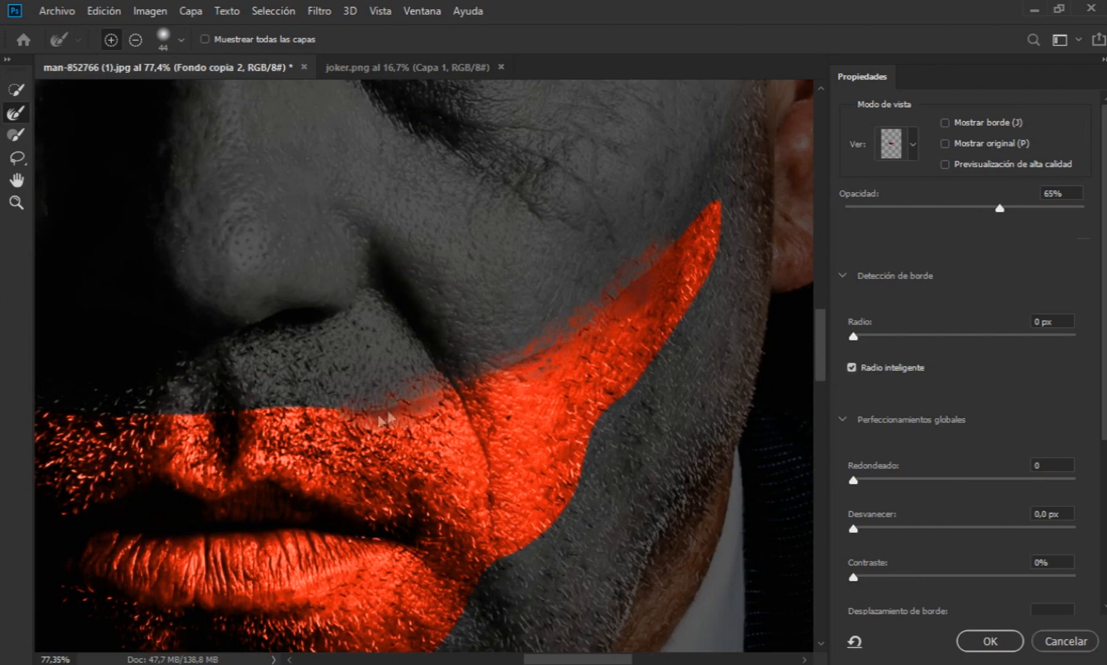
pyautogui.moveTo(250, 405)
pyautogui.mouseDown()
pyautogui.moveTo(173, 420)
pyautogui.moveTo(282, 406)
pyautogui.moveTo(157, 410)
pyautogui.mouseUp()
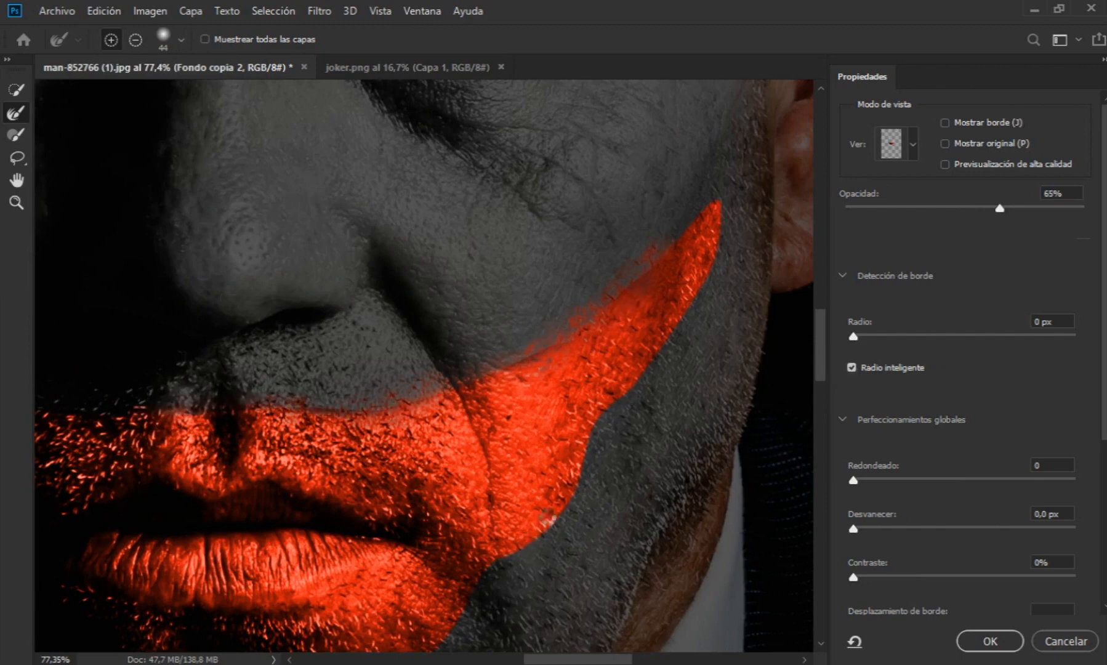
pyautogui.moveTo(594, 418)
pyautogui.mouseDown()
pyautogui.moveTo(698, 284)
pyautogui.moveTo(719, 195)
pyautogui.moveTo(723, 258)
pyautogui.moveTo(573, 512)
pyautogui.mouseUp()
pyautogui.scroll(-3, 569, 524)
pyautogui.click(1062, 642)
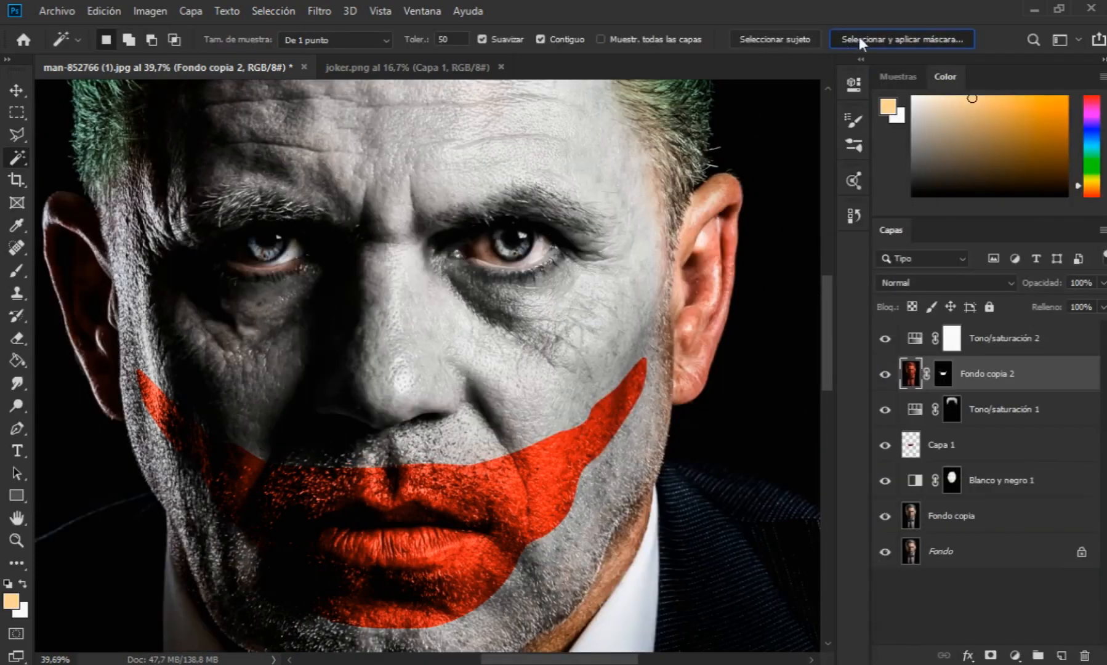
# Step: Open Select and Mask for the mouth layer and change the view mode to show the underlying face at 71% opacity
pyautogui.click(863, 40)
pyautogui.scroll(5, 594, 520)
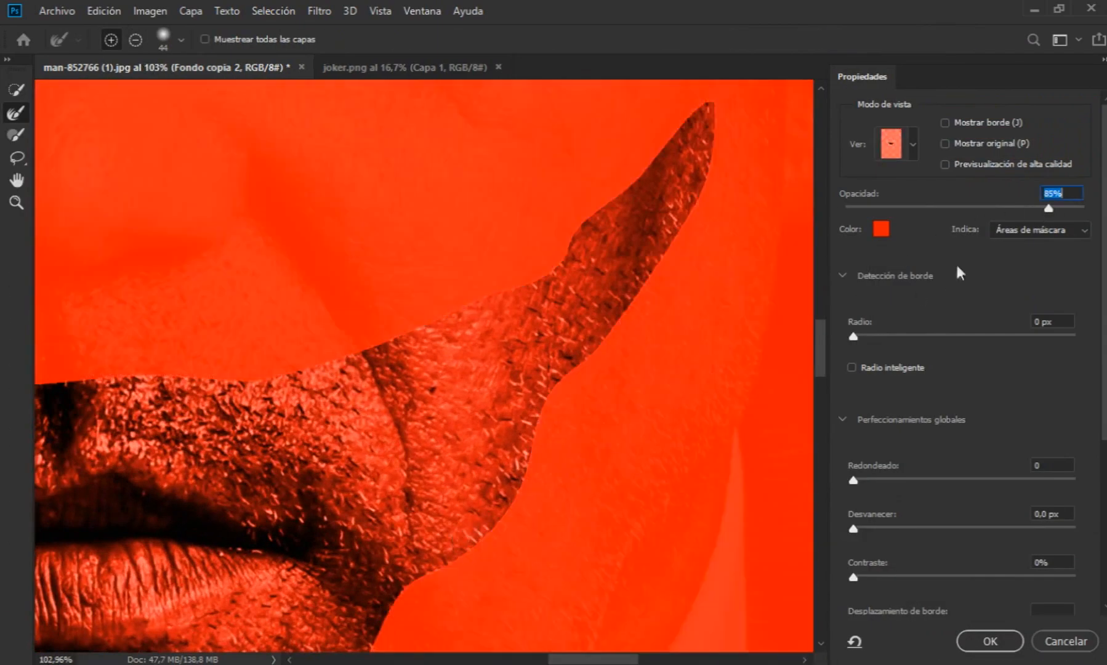
pyautogui.moveTo(923, 208); pyautogui.dragTo(876, 208)
pyautogui.click(895, 144)
pyautogui.click(868, 295)
pyautogui.moveTo(963, 207); pyautogui.dragTo(1013, 207)
# Step: Brush along the red mouth's lower edge, from the cheek tip to the chin, with the Refine Edge Brush
pyautogui.moveTo(451, 581)
pyautogui.mouseDown()
pyautogui.moveTo(519, 471)
pyautogui.moveTo(551, 385)
pyautogui.moveTo(508, 522)
pyautogui.moveTo(469, 543)
pyautogui.moveTo(544, 409)
pyautogui.moveTo(705, 181)
pyautogui.moveTo(714, 123)
pyautogui.mouseUp()
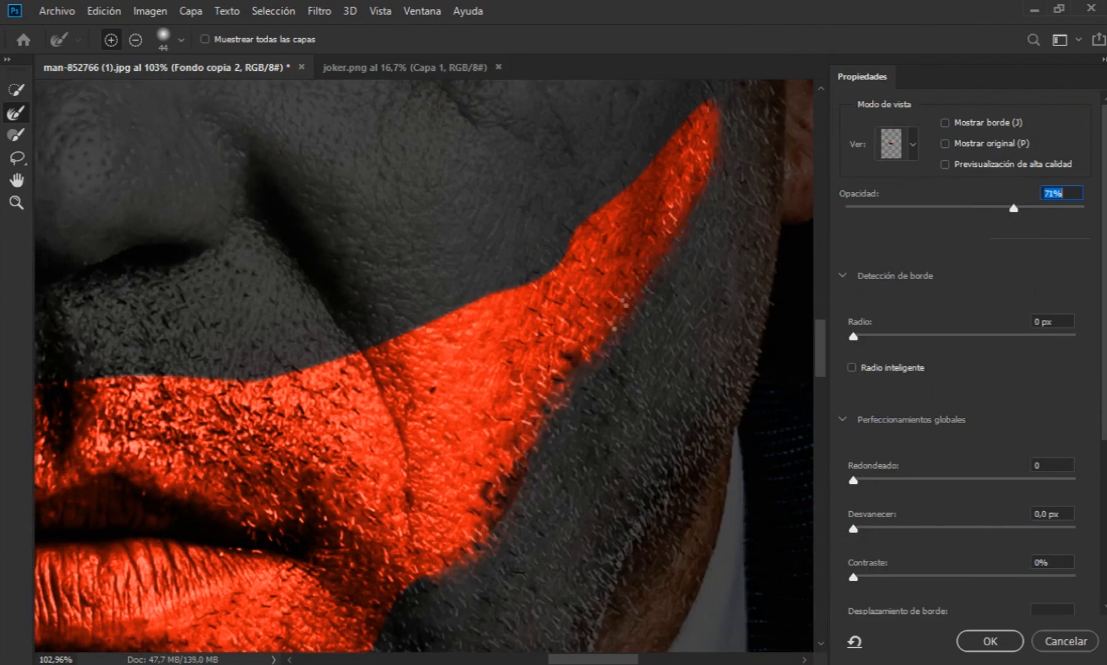
pyautogui.moveTo(554, 658); pyautogui.dragTo(521, 658)
pyautogui.moveTo(820, 341)
pyautogui.mouseDown()
pyautogui.moveTo(819, 389)
pyautogui.moveTo(819, 375)
pyautogui.mouseUp()
pyautogui.moveTo(517, 437)
pyautogui.mouseDown()
pyautogui.moveTo(715, 233)
pyautogui.moveTo(178, 465)
pyautogui.moveTo(400, 470)
pyautogui.moveTo(478, 440)
pyautogui.mouseUp()
pyautogui.moveTo(541, 658); pyautogui.dragTo(504, 658)
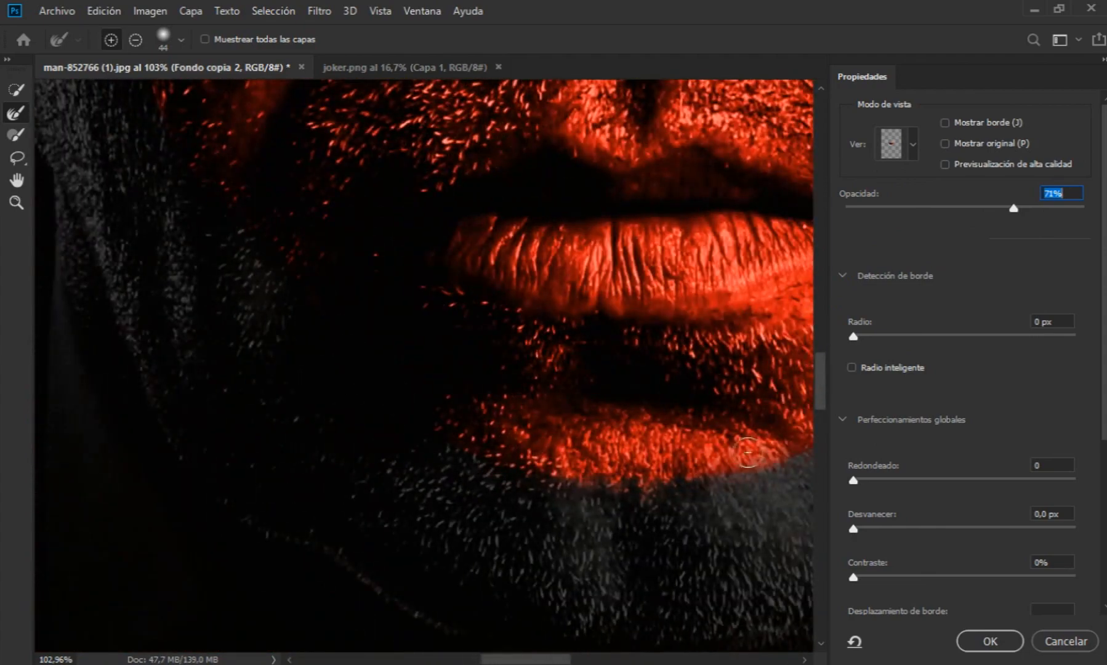
pyautogui.moveTo(721, 473); pyautogui.dragTo(709, 477)
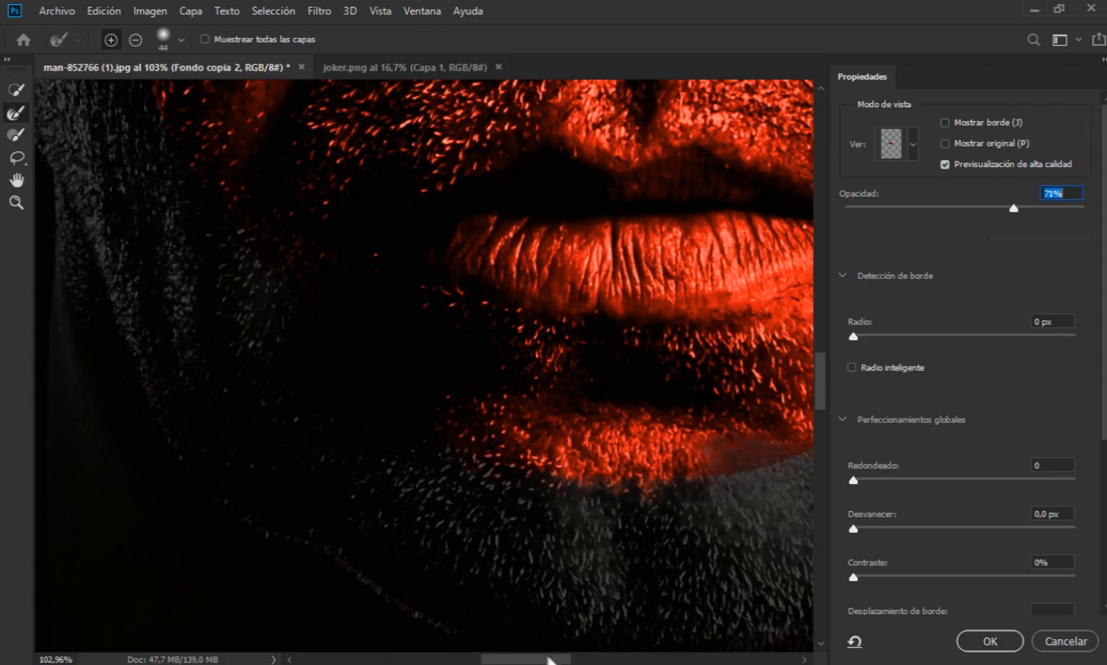
# Step: Refine the red mouth's upper edge along the cheek and above the upper lip with the Refine Edge Brush
pyautogui.moveTo(550, 658); pyautogui.dragTo(601, 658)
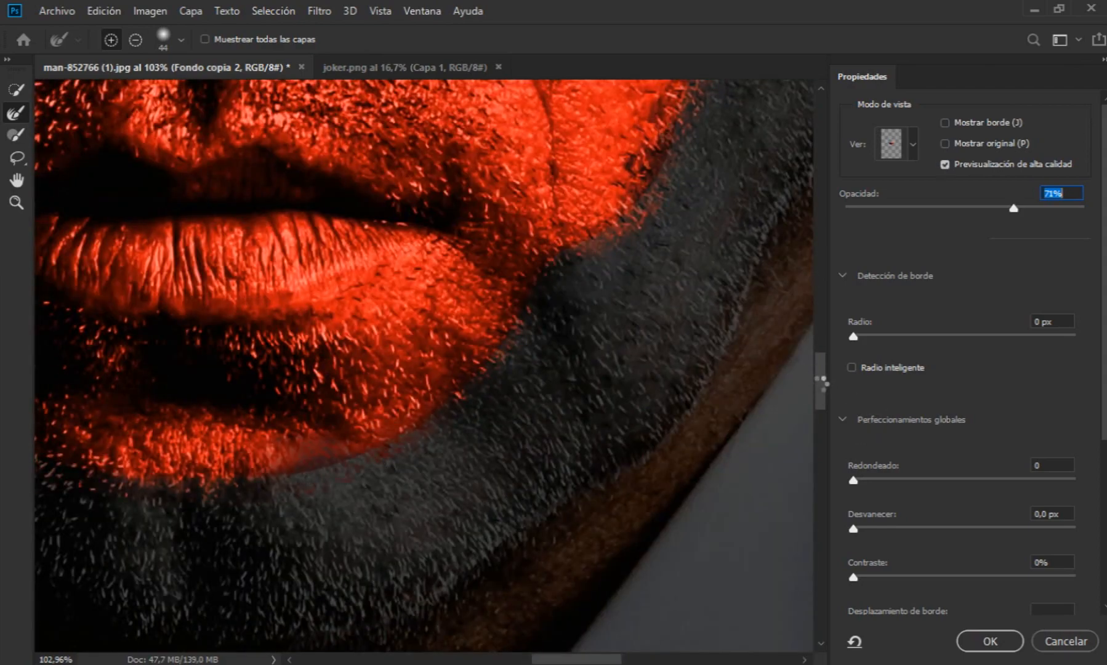
pyautogui.moveTo(822, 391); pyautogui.dragTo(820, 364)
pyautogui.moveTo(472, 340)
pyautogui.mouseDown()
pyautogui.moveTo(673, 260)
pyautogui.moveTo(789, 133)
pyautogui.moveTo(759, 156)
pyautogui.mouseUp()
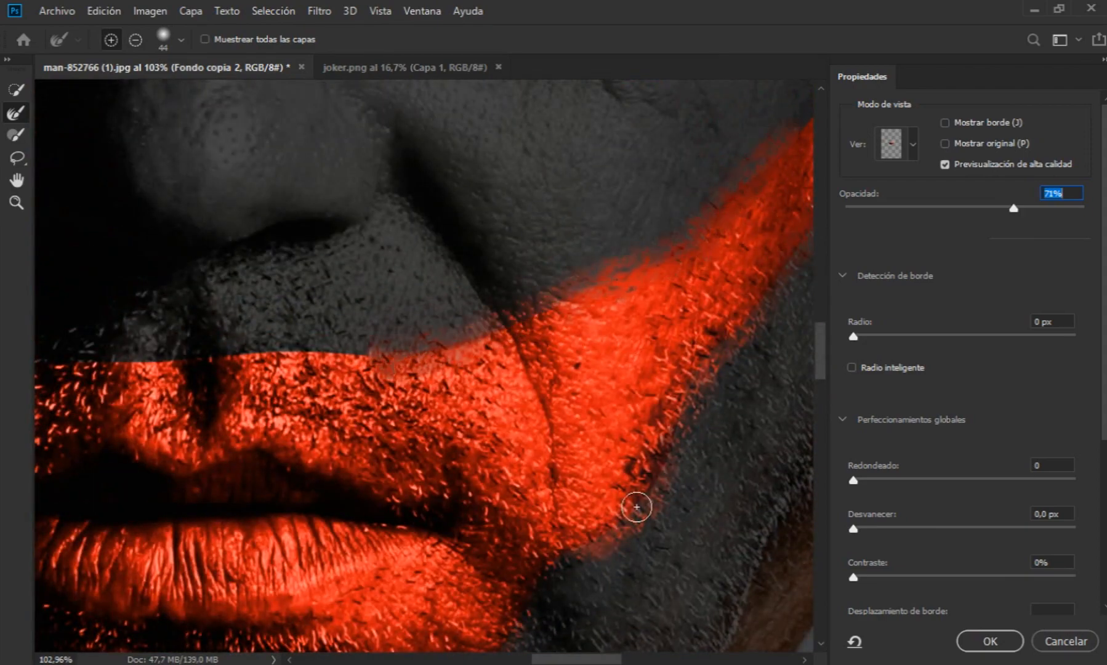
pyautogui.hscroll(3, 392, 368)
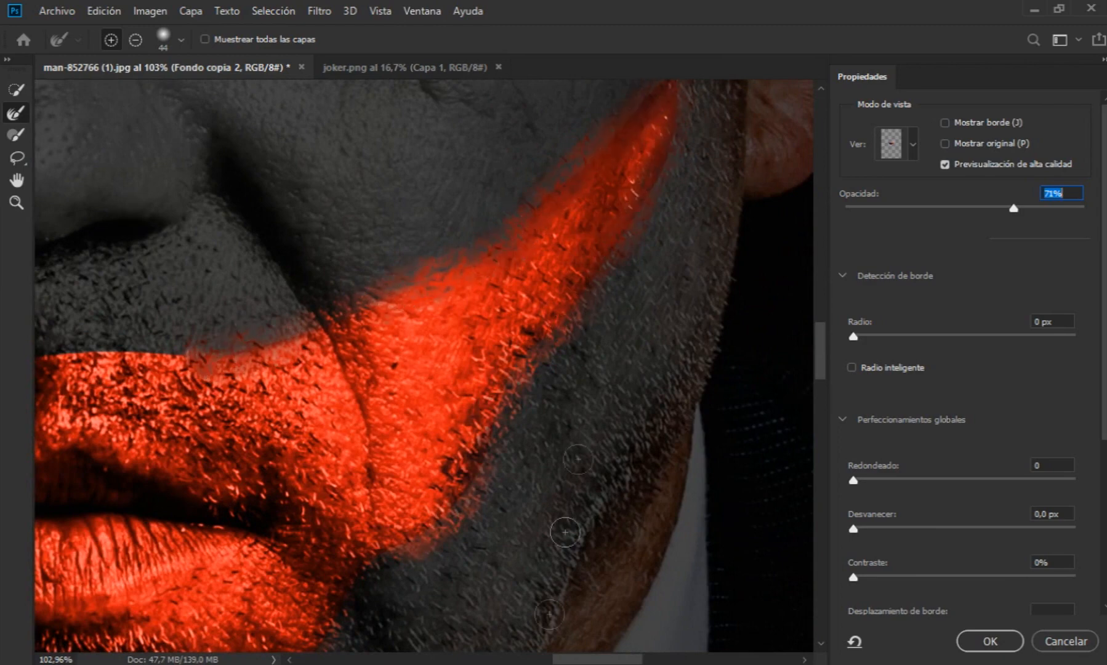
pyautogui.moveTo(616, 141); pyautogui.dragTo(667, 95)
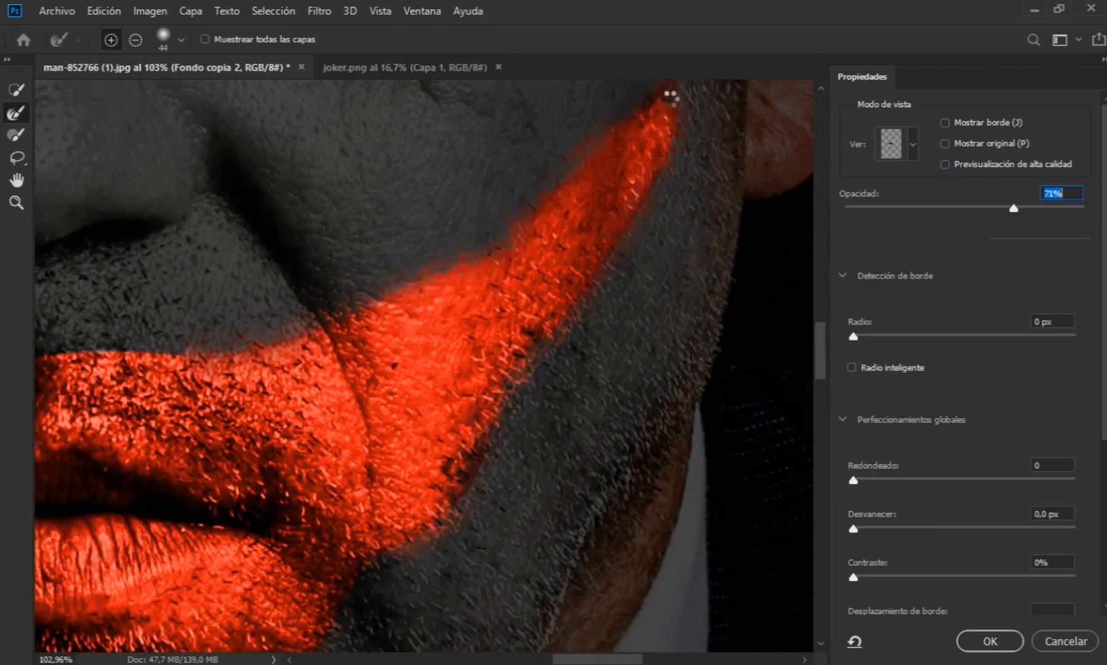
pyautogui.hscroll(-5, 316, 338)
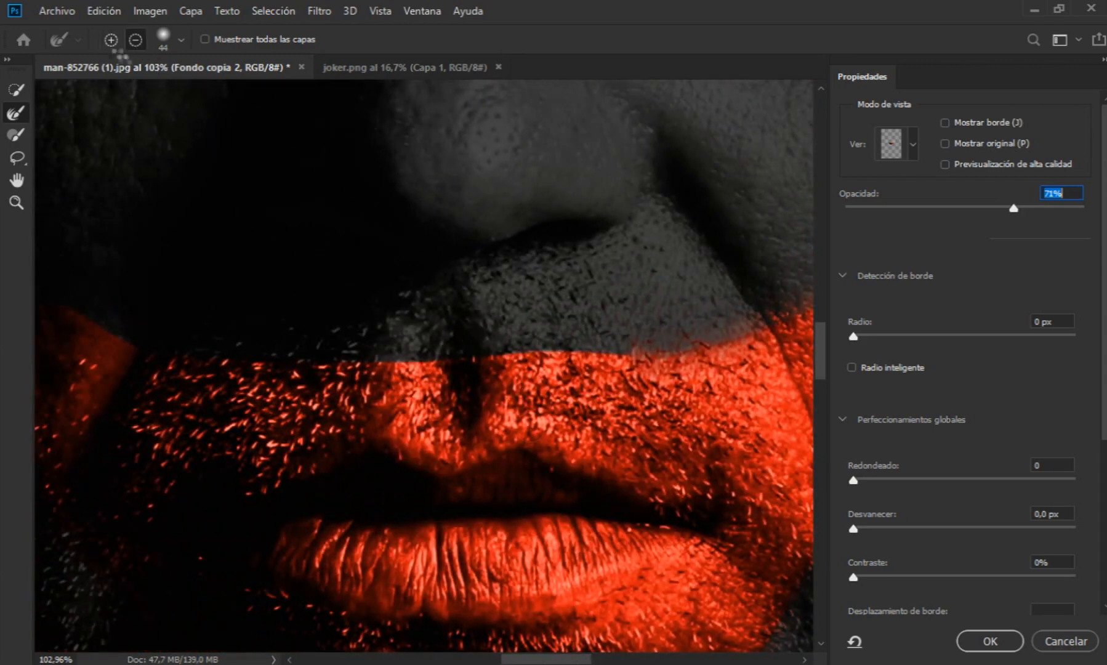
pyautogui.moveTo(316, 339)
pyautogui.mouseDown()
pyautogui.moveTo(640, 358)
pyautogui.moveTo(433, 343)
pyautogui.moveTo(343, 362)
pyautogui.mouseUp()
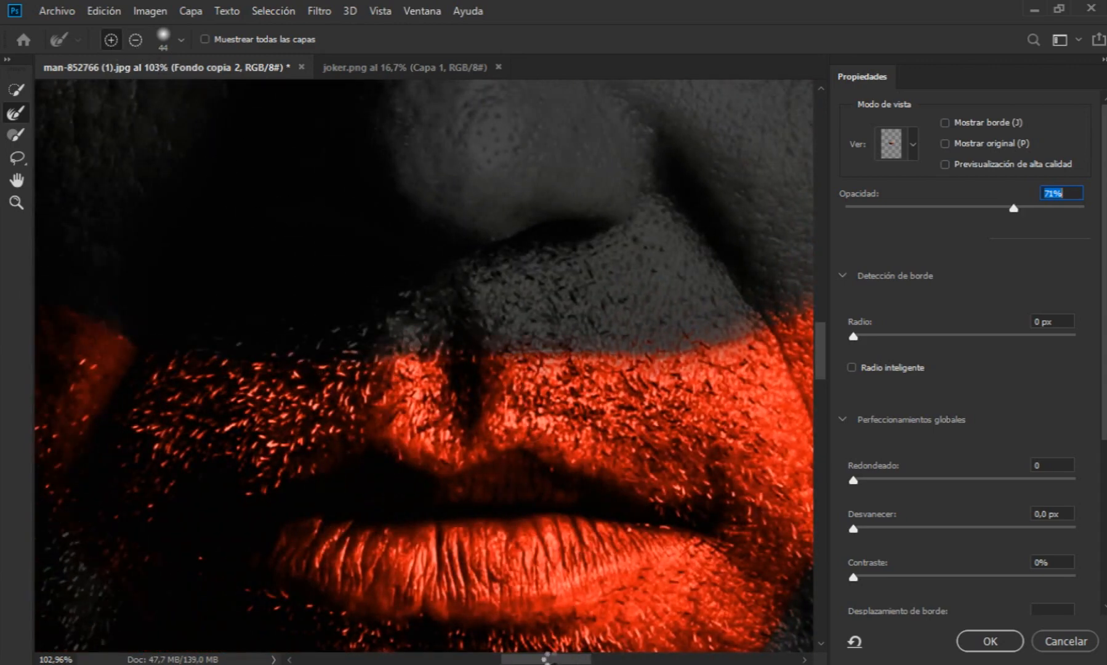
# Step: Set the mouth mask's smoothing to 5, feather to 2.0 px and edge shift to +36%, and apply the refinement
pyautogui.moveTo(561, 658); pyautogui.dragTo(591, 659)
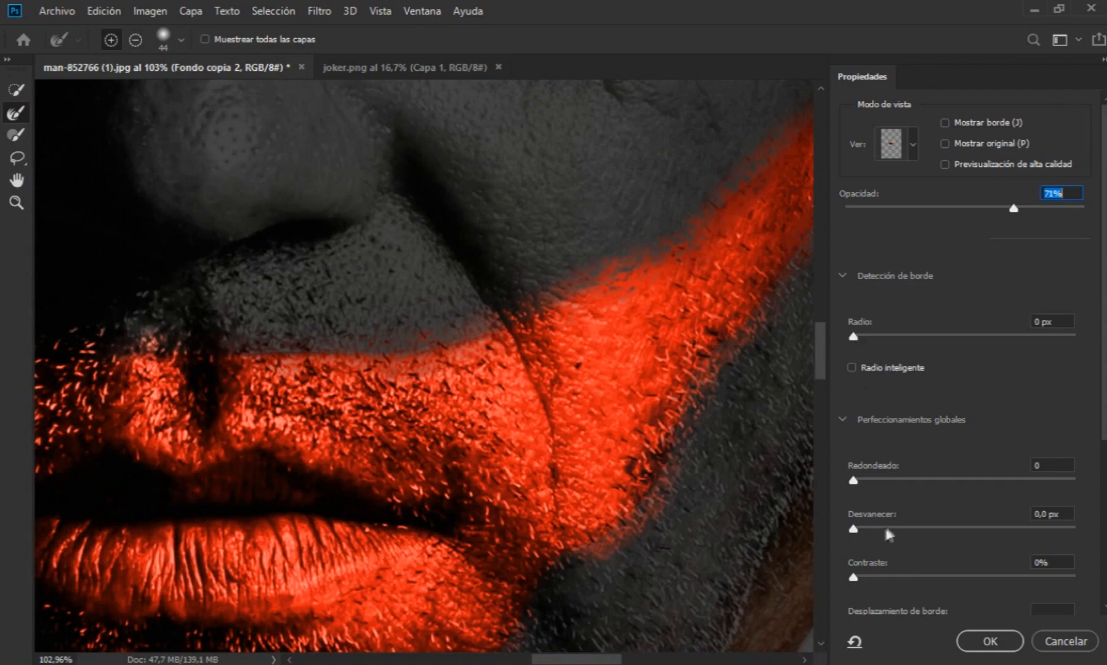
pyautogui.moveTo(853, 529); pyautogui.dragTo(911, 529)
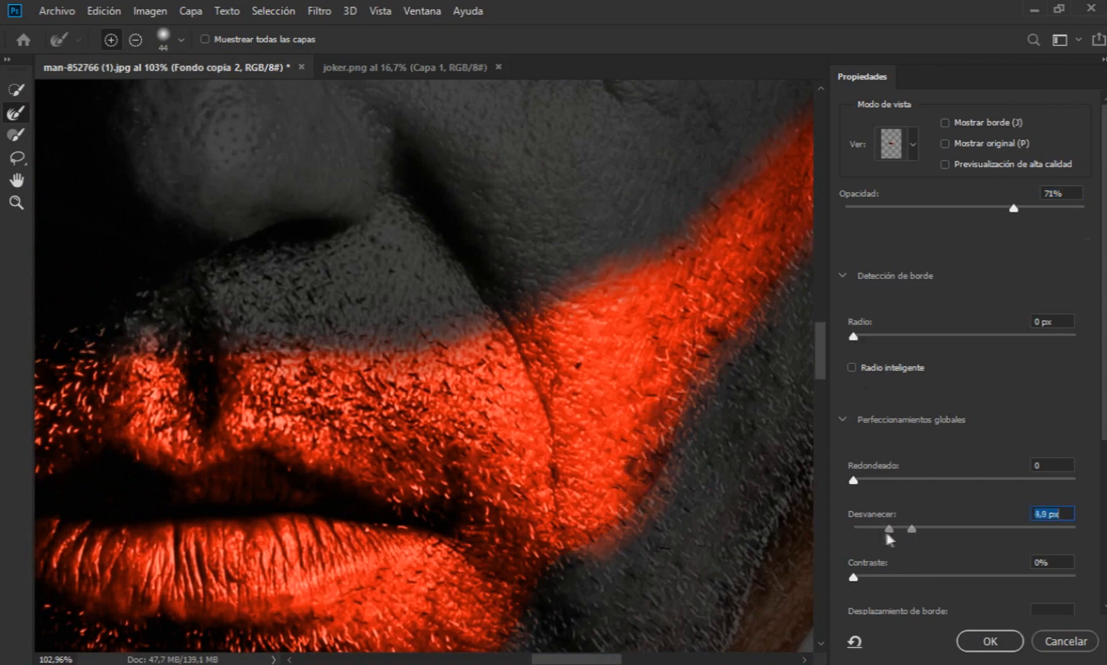
pyautogui.moveTo(1100, 411); pyautogui.dragTo(1100, 468)
pyautogui.moveTo(964, 542); pyautogui.dragTo(1003, 541)
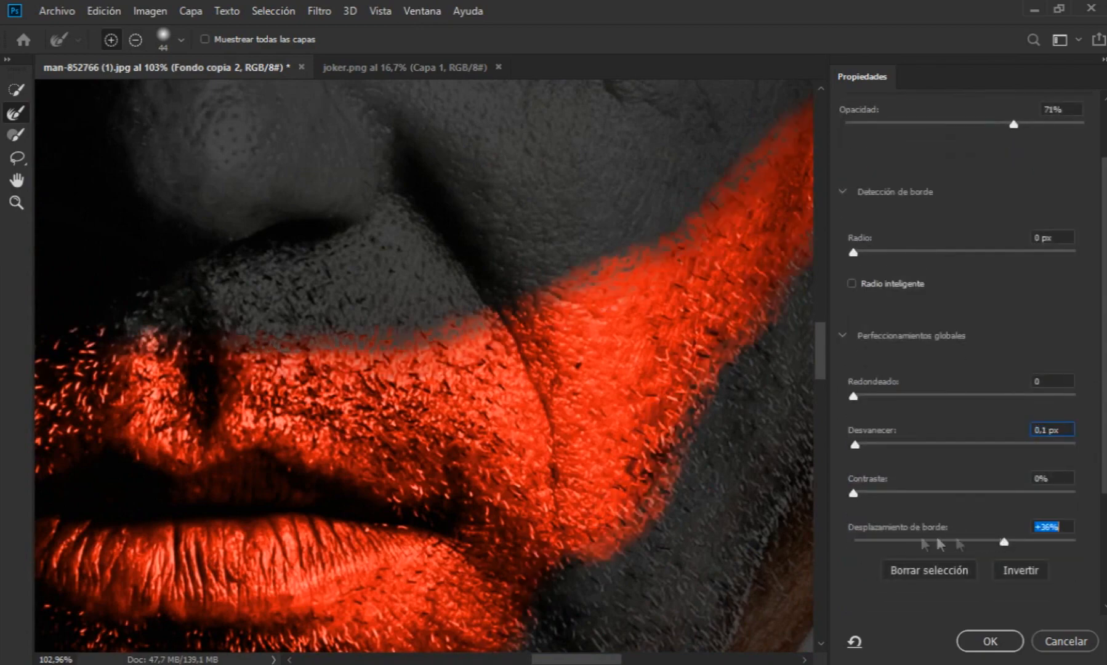
pyautogui.moveTo(820, 360); pyautogui.dragTo(819, 385)
pyautogui.click(877, 444)
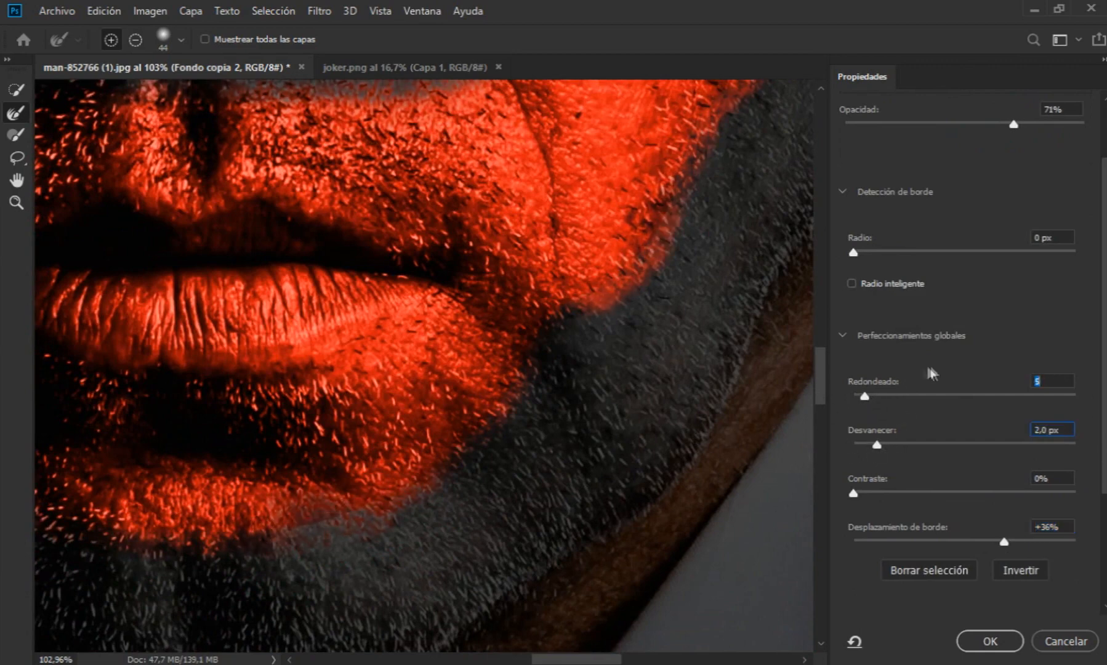
pyautogui.scroll(-5, 1086, 457)
pyautogui.click(990, 640)
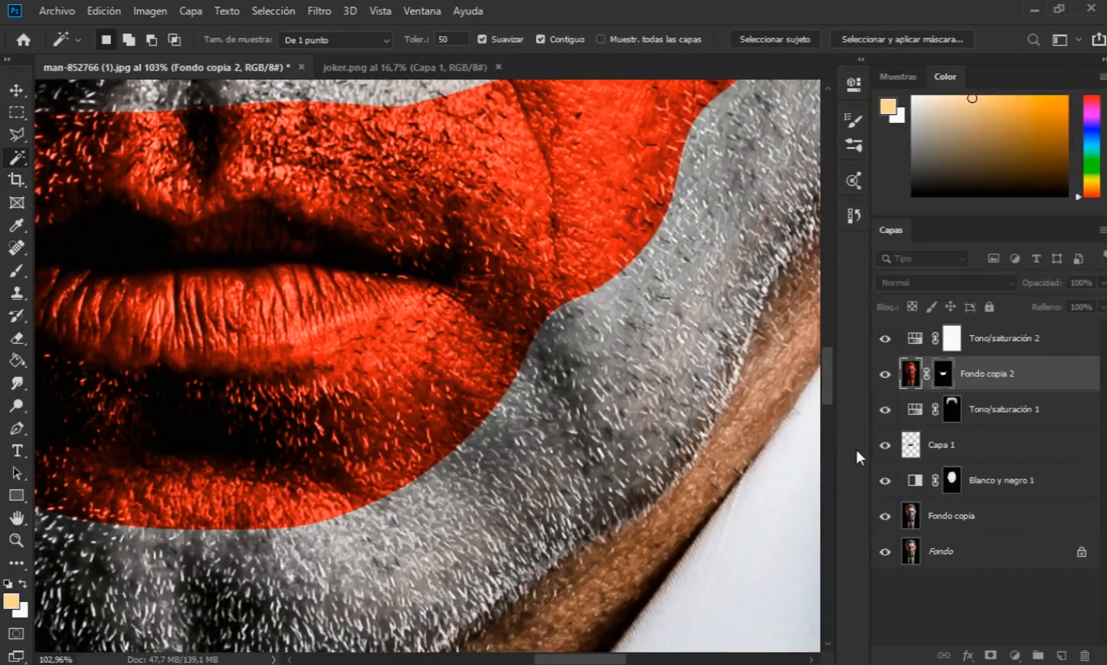
pyautogui.scroll(-3, 387, 430)
# Step: Try blending the mouth mask's lower edge with black using a Kyle splatter brush, and undo the marks
pyautogui.click(17, 270)
pyautogui.press('x')
pyautogui.click(125, 39)
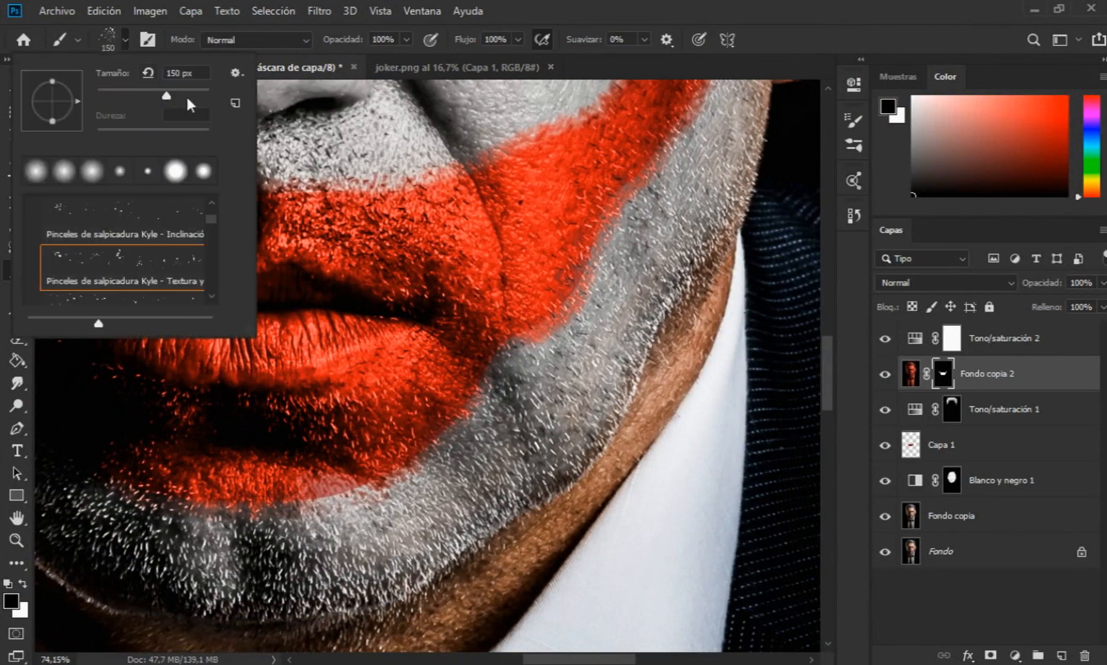
pyautogui.click(307, 501)
pyautogui.click(367, 483)
pyautogui.hotkey('ctrl', 'z')
# Step: Try other Kyle concept and ink brushes for roughening the mouth mask's edge near the chin
pyautogui.click(124, 41)
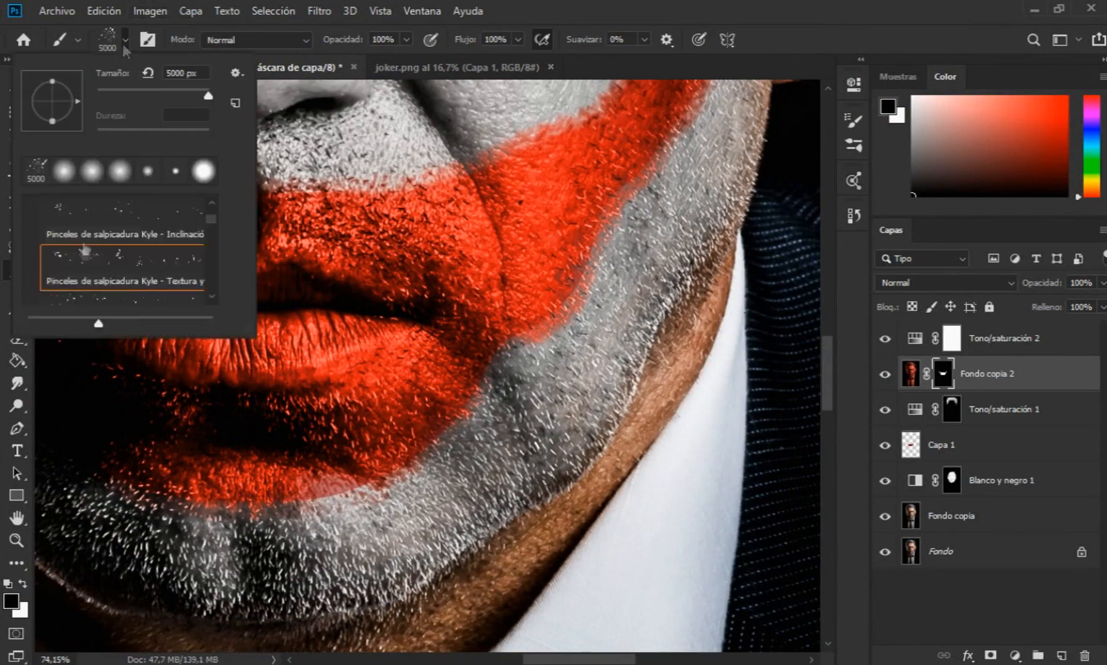
pyautogui.scroll(-2, 122, 258)
pyautogui.click(122, 277)
pyautogui.scroll(-3, 123, 258)
pyautogui.click(123, 264)
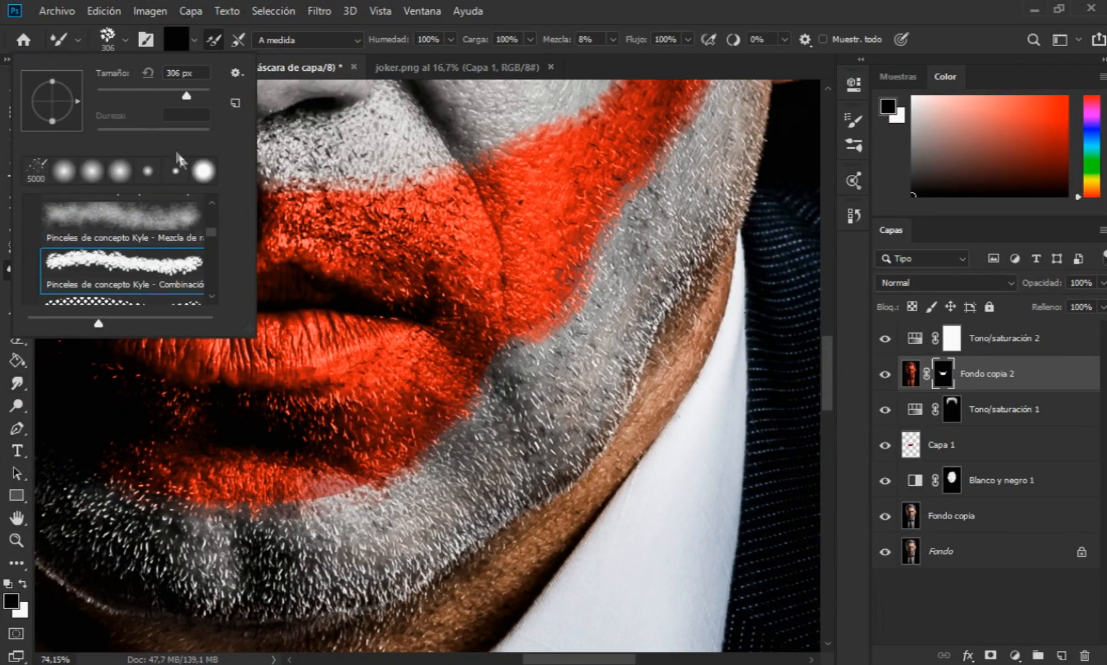
pyautogui.click(377, 479)
pyautogui.scroll(-8, 411, 463)
pyautogui.click(125, 39)
pyautogui.scroll(3, 122, 259)
pyautogui.click(122, 290)
pyautogui.click(28, 208)
pyautogui.click(114, 243)
pyautogui.scroll(-1, 115, 267)
pyautogui.click(132, 240)
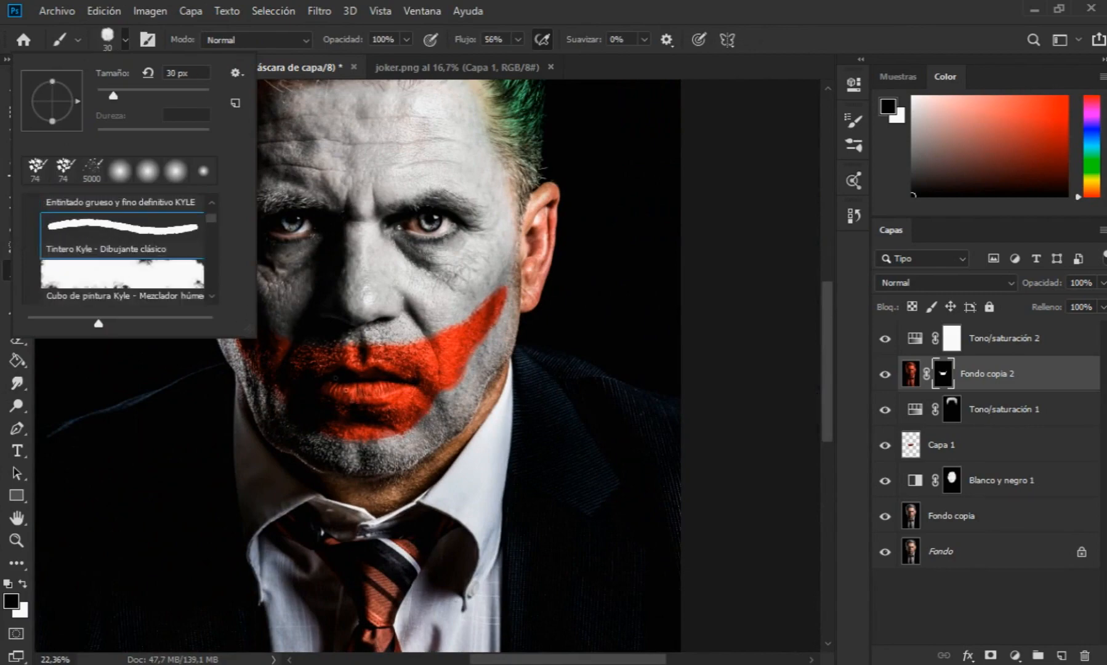
# Step: Soften the red mouth's edges on the layer mask with a soft 81 px black brush at 53% opacity
pyautogui.scroll(6, 402, 442)
pyautogui.click(125, 40)
pyautogui.click(46, 147)
pyautogui.scroll(3, 360, 442)
pyautogui.moveTo(659, 173); pyautogui.dragTo(639, 268)
pyautogui.scroll(-4, 611, 358)
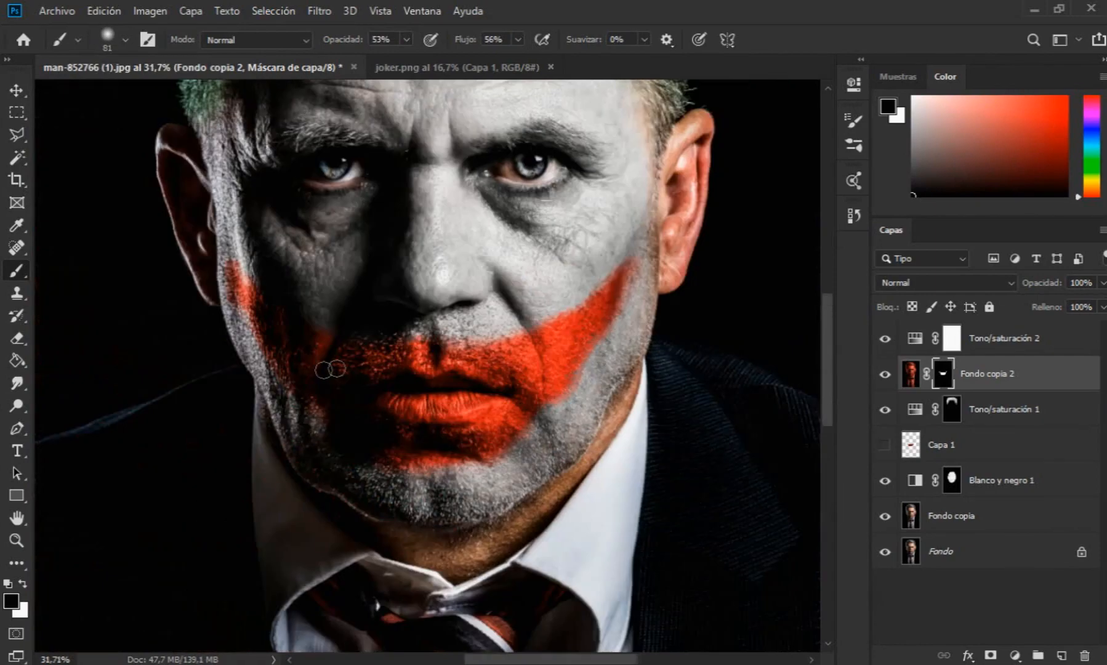
# Step: Fade the red mouth subtly on the mask with a soft 131 px black brush at 18% opacity
pyautogui.moveTo(404, 43); pyautogui.dragTo(376, 56)
pyautogui.click(125, 39)
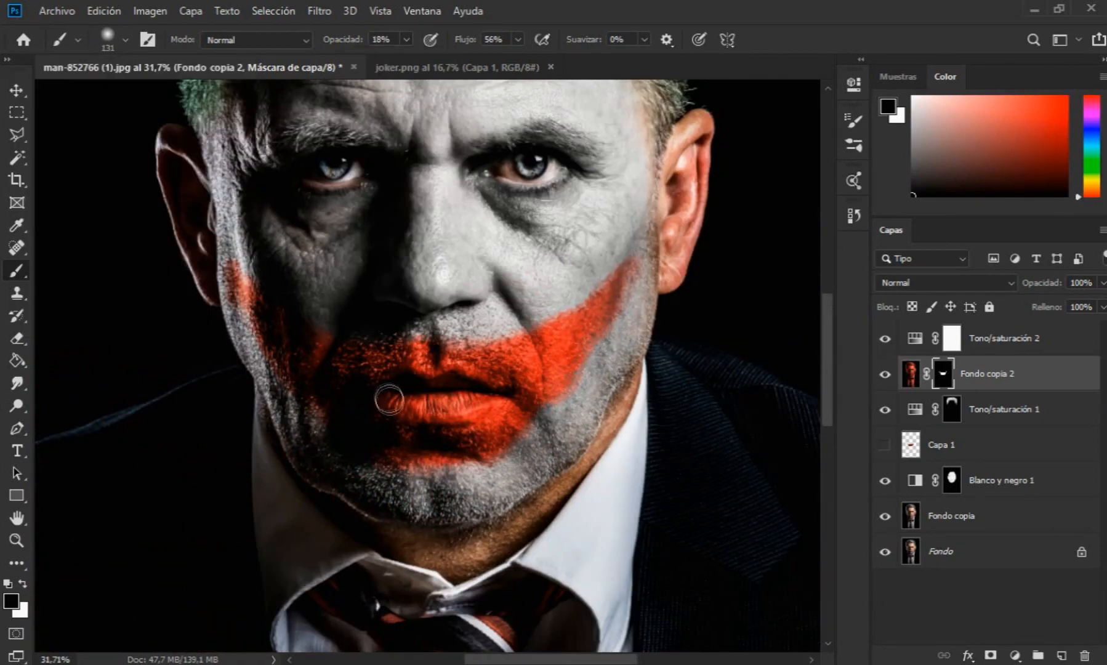
pyautogui.scroll(-5, 430, 363)
pyautogui.click(16, 91)
pyautogui.scroll(4, 426, 271)
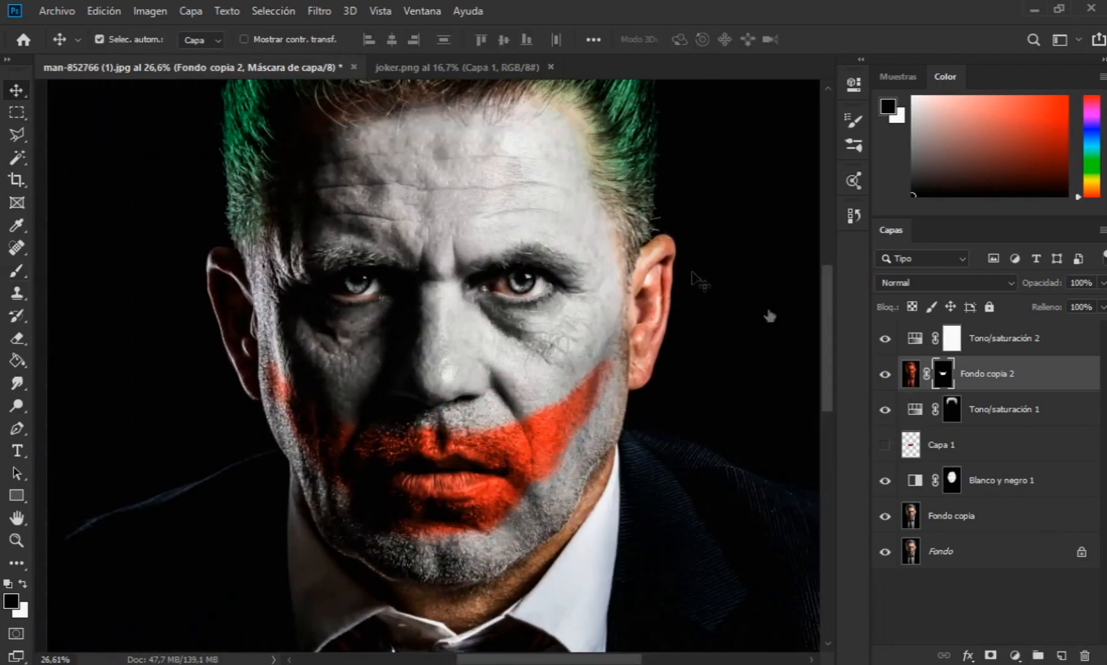
# Step: Darken the red mouth layer's image slightly with a Brightness/Contrast adjustment
pyautogui.click(910, 375)
pyautogui.click(149, 11)
pyautogui.moveTo(345, 58)
pyautogui.click(403, 56)
pyautogui.moveTo(770, 147)
pyautogui.mouseDown()
pyautogui.moveTo(741, 150)
pyautogui.moveTo(751, 148)
pyautogui.mouseUp()
pyautogui.click(900, 129)
pyautogui.scroll(-6, 565, 416)
pyautogui.scroll(6, 565, 416)
# Step: Paste the red eyebrow and nose shapes onto a new layer, scale them down and move them up the face
pyautogui.click(16, 135)
pyautogui.hotkey('ctrl', 'v')
pyautogui.click(16, 90)
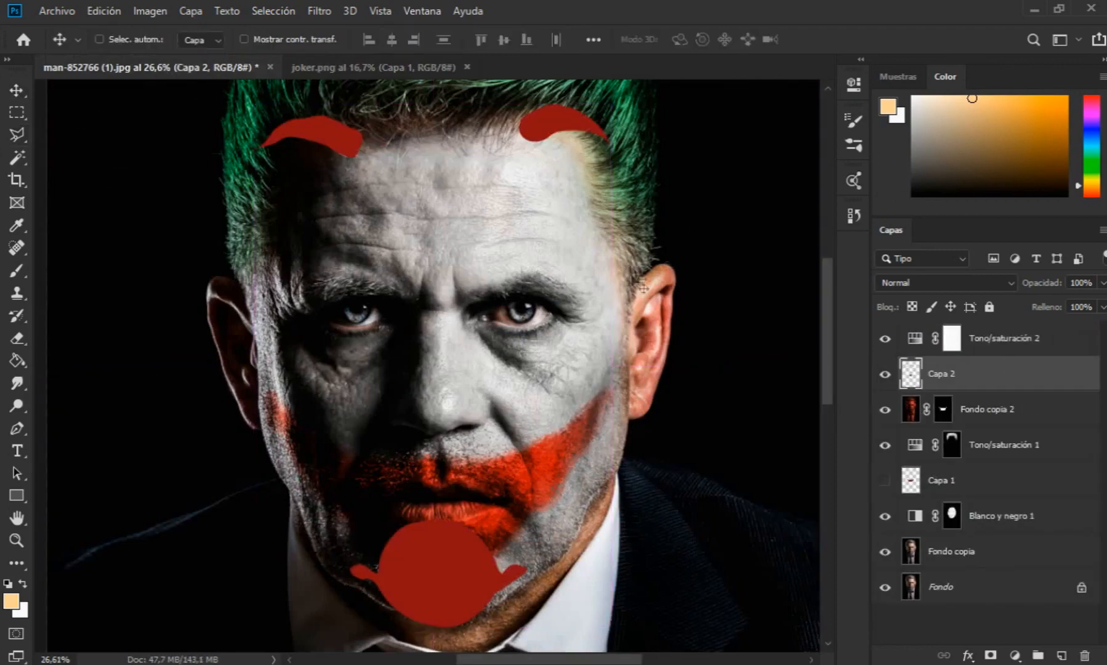
pyautogui.hotkey('ctrl', 't')
pyautogui.moveTo(610, 626); pyautogui.dragTo(561, 553)
pyautogui.moveTo(444, 444); pyautogui.dragTo(469, 321)
# Step: Lower the pasted shapes' opacity to 52% and scale them down further to fit over the man's nose
pyautogui.click(1102, 283)
pyautogui.moveTo(1099, 302); pyautogui.dragTo(1062, 302)
pyautogui.scroll(-3, 544, 377)
pyautogui.moveTo(575, 418); pyautogui.dragTo(563, 401)
pyautogui.moveTo(474, 380); pyautogui.dragTo(475, 398)
pyautogui.moveTo(459, 115); pyautogui.dragTo(460, 225)
pyautogui.moveTo(526, 322); pyautogui.dragTo(554, 322)
pyautogui.press('Return')
# Step: Cut the two red eyebrows onto their own layer, enlarge them to 114.86% and place them on the forehead
pyautogui.moveTo(346, 267); pyautogui.dragTo(606, 154)
pyautogui.hotkey('ctrl', 'x')
pyautogui.hotkey('ctrl', 'v')
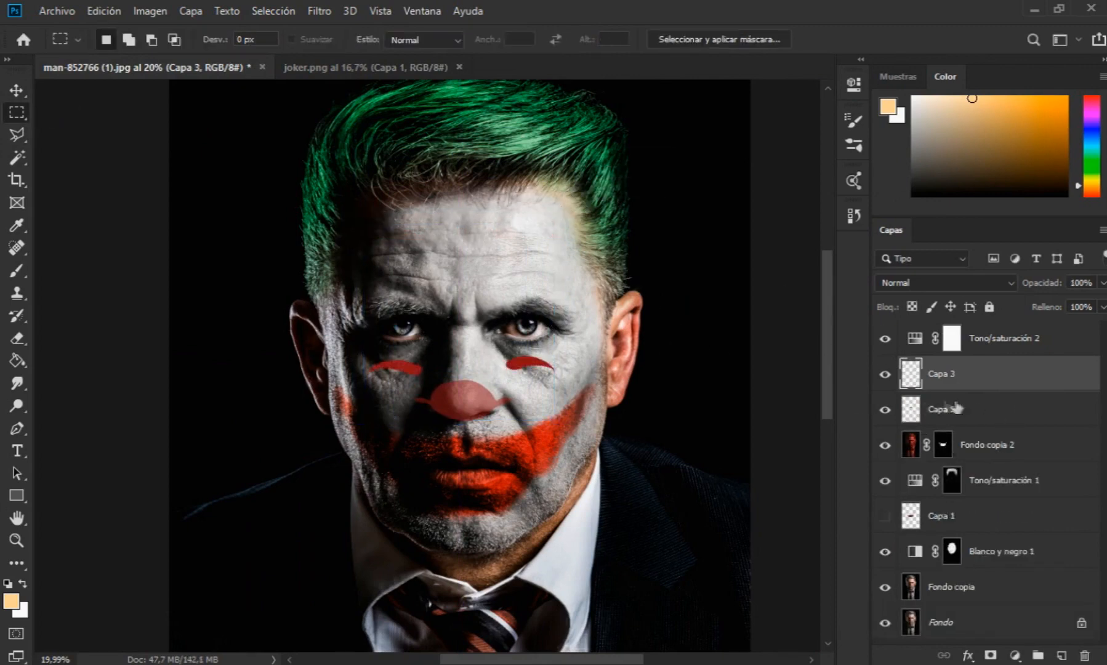
pyautogui.hotkey('ctrl', 't')
pyautogui.moveTo(537, 368); pyautogui.dragTo(538, 248)
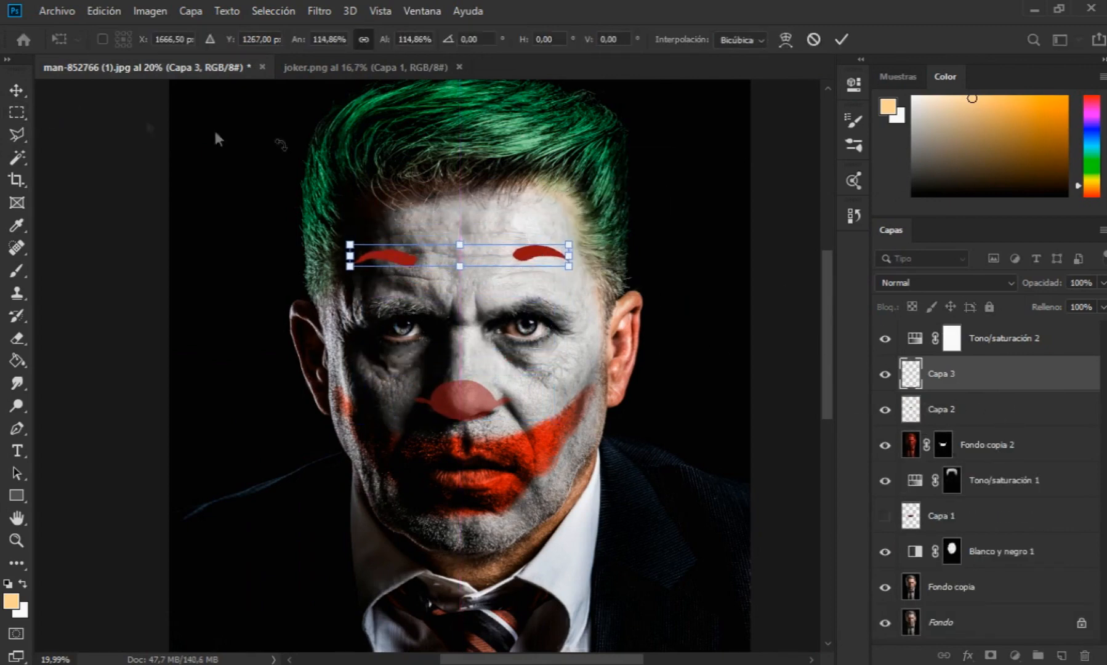
pyautogui.press('Return')
# Step: Merge the red nose and eyebrow layers and set the merged layer's opacity to 65%
pyautogui.press('v')
pyautogui.click(929, 408)
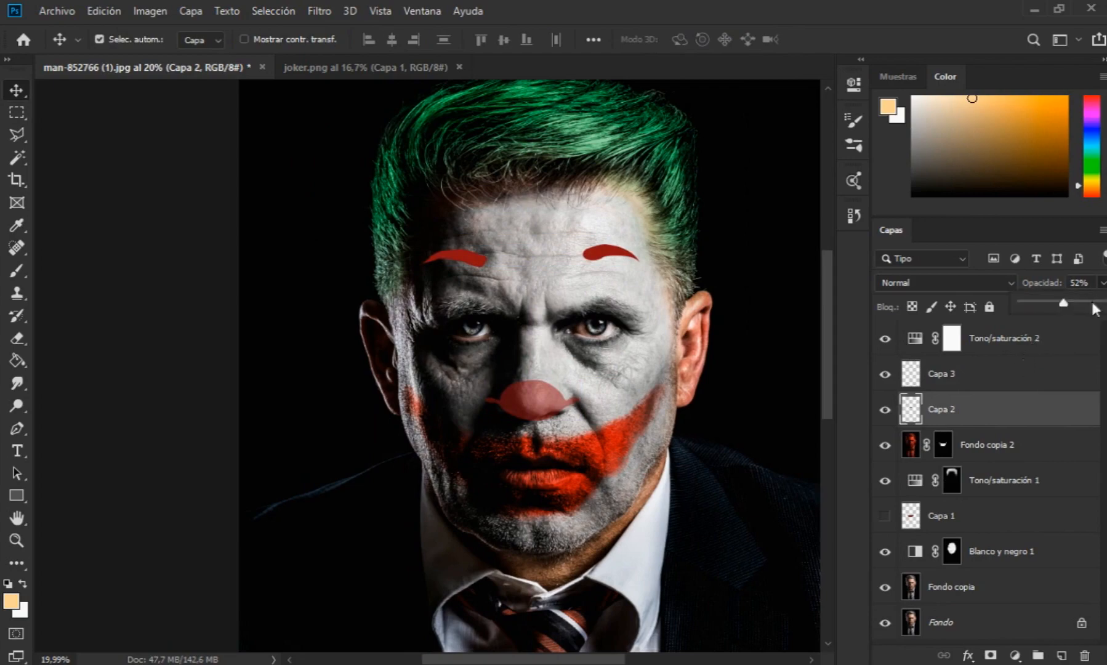
pyautogui.click(1103, 303)
pyautogui.keyDown('ctrl'); pyautogui.click(1009, 373); pyautogui.keyUp('ctrl')
pyautogui.hotkey('ctrl', 'e')
pyautogui.click(1102, 283)
pyautogui.click(1076, 303)
# Step: Try to warp the merged layer's red nose to the man's nostrils, and undo the warp and the merge
pyautogui.scroll(4, 597, 418)
pyautogui.hotkey('ctrl', 't')
pyautogui.rightClick(500, 387)
pyautogui.click(548, 493)
pyautogui.moveTo(547, 379); pyautogui.dragTo(530, 394)
pyautogui.moveTo(368, 403); pyautogui.dragTo(370, 383)
pyautogui.click(10, 135)
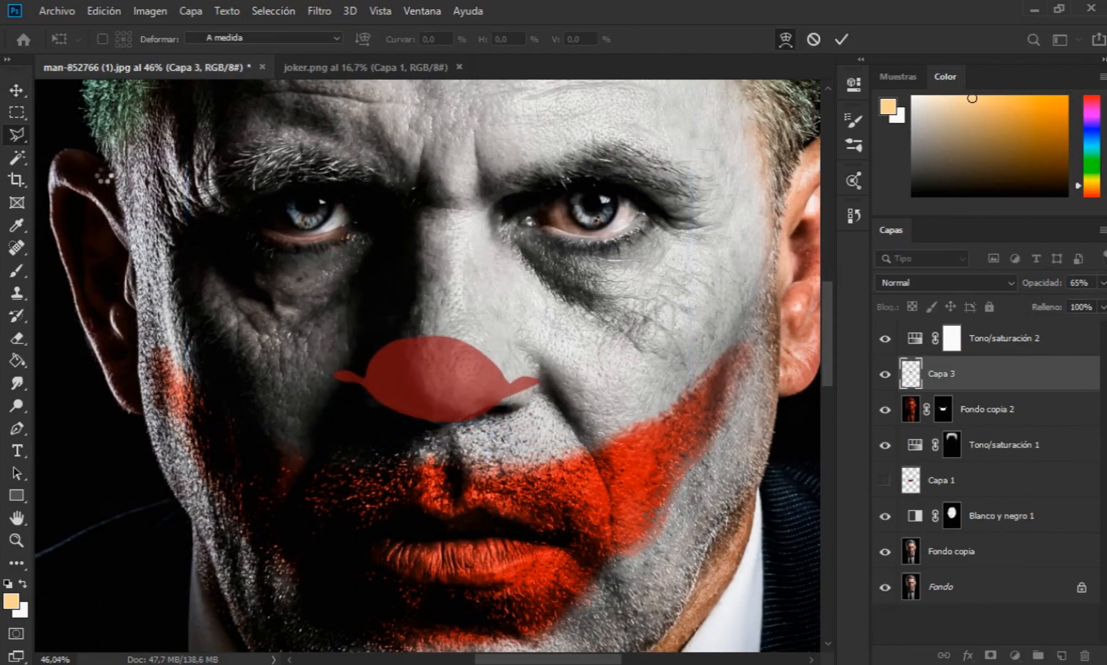
pyautogui.hotkey('ctrl', 'z')
pyautogui.hotkey('ctrl', 'z')
pyautogui.hotkey('ctrl', 'z')
pyautogui.hotkey('ctrl', 'z')
# Step: Scale the separate red nose shape to 84.42% and warp its sides to follow the man's nostrils
pyautogui.hotkey('ctrl', 't')
pyautogui.moveTo(588, 330); pyautogui.dragTo(567, 336)
pyautogui.scroll(5, 462, 413)
pyautogui.moveTo(480, 372); pyautogui.dragTo(483, 371)
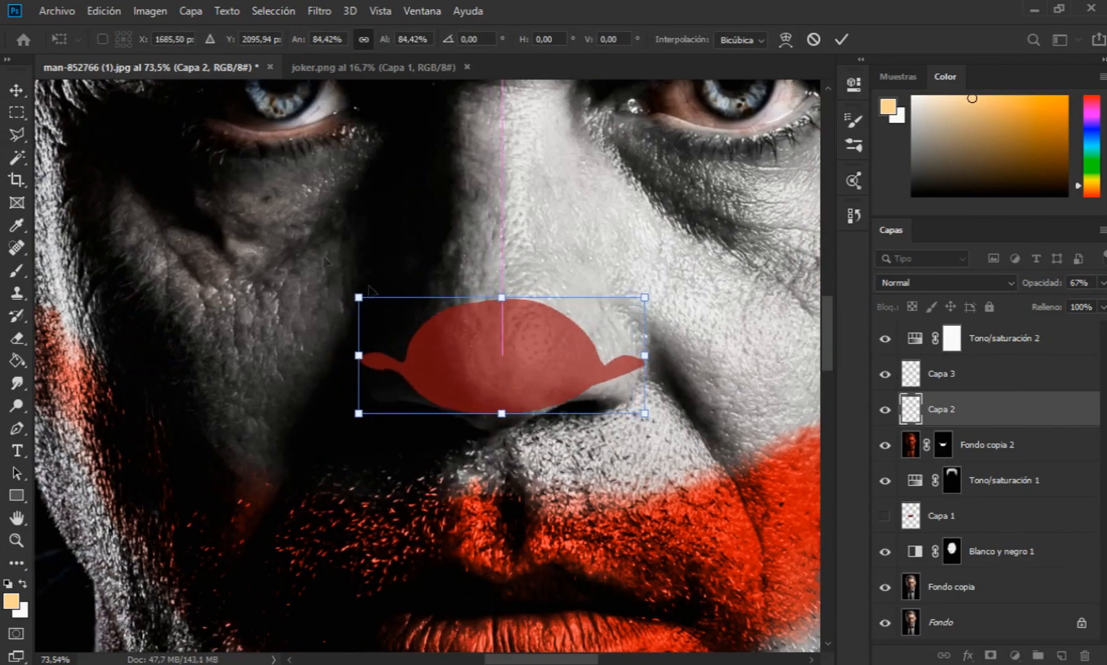
pyautogui.rightClick(504, 356)
pyautogui.click(558, 435)
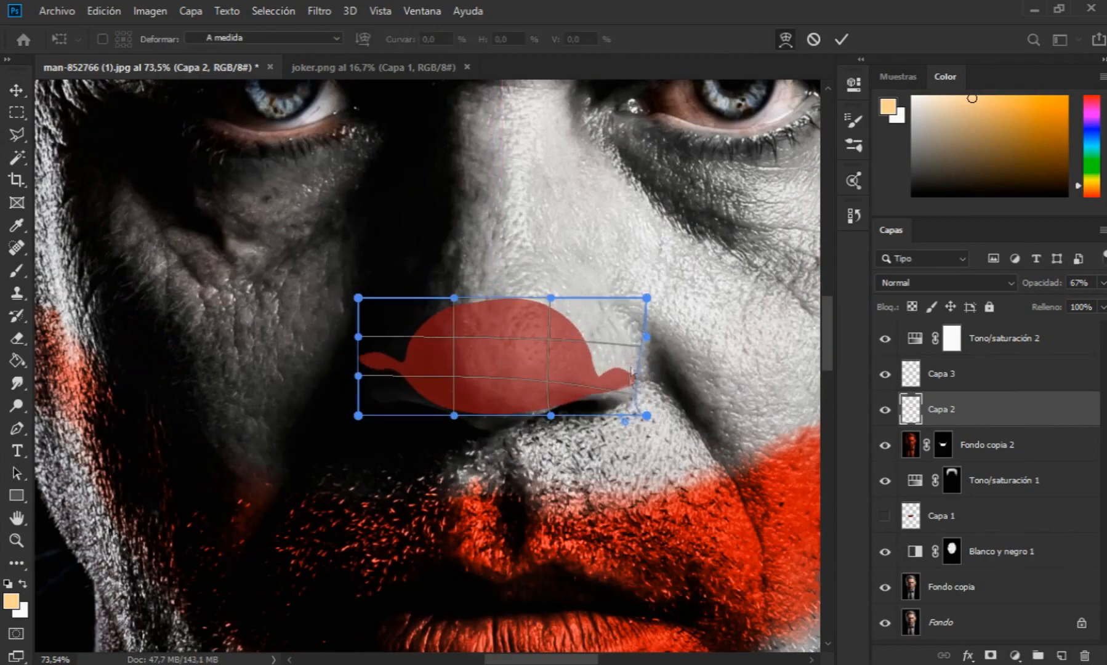
pyautogui.moveTo(623, 417); pyautogui.dragTo(607, 390)
pyautogui.moveTo(622, 298); pyautogui.dragTo(534, 315)
pyautogui.moveTo(573, 368); pyautogui.dragTo(575, 352)
pyautogui.moveTo(364, 366); pyautogui.dragTo(391, 357)
pyautogui.press('Return')
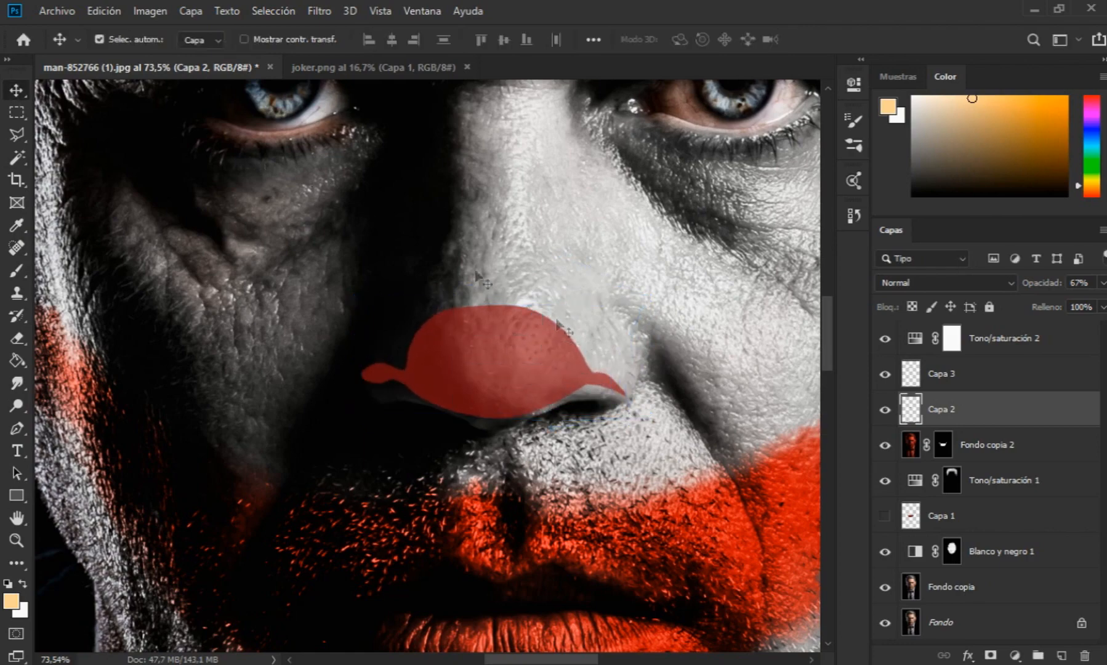
# Step: Delete the pasted red nose layer and outline the man's nose with the freehand Lasso
pyautogui.hotkey('ctrl', '0')
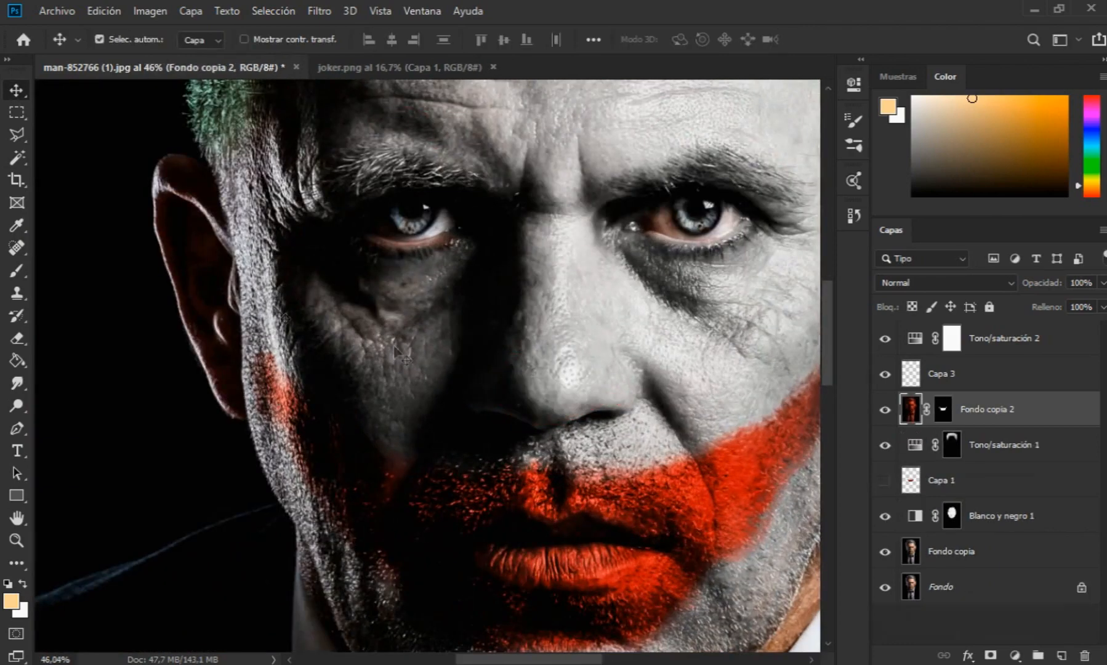
pyautogui.press('l')
pyautogui.scroll(3, 524, 430)
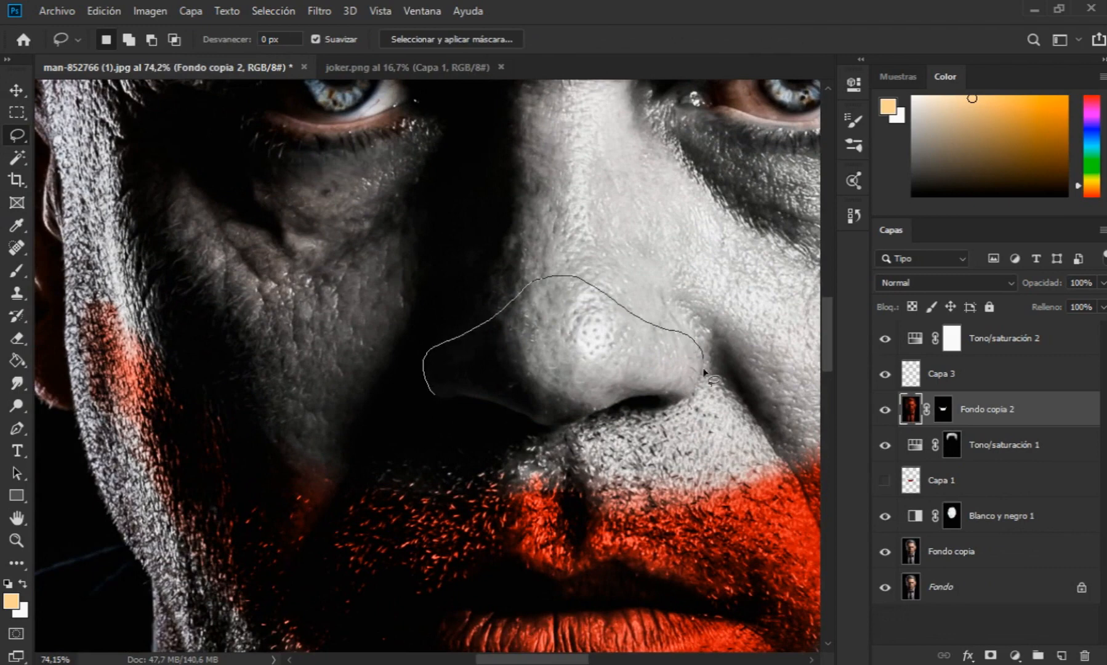
pyautogui.moveTo(433, 397); pyautogui.dragTo(431, 394)
# Step: Reveal the red inside the nose selection by painting white on the mouth layer's mask at 86% opacity, and deselect
pyautogui.click(942, 409)
pyautogui.press('b')
pyautogui.press('x')
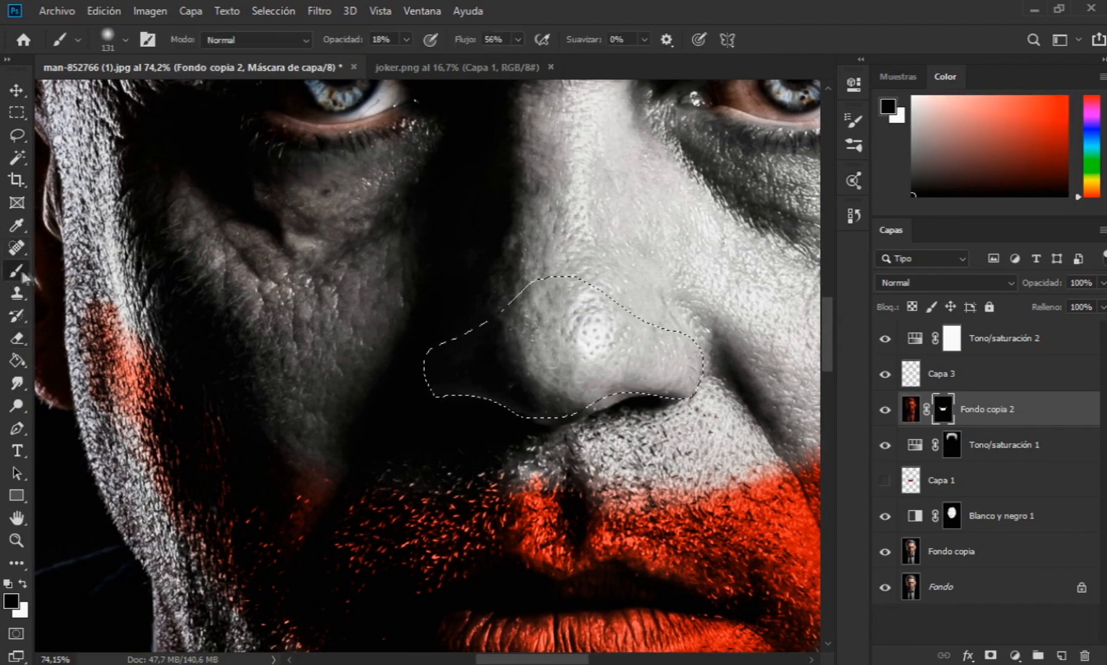
pyautogui.click(406, 40)
pyautogui.moveTo(406, 56); pyautogui.dragTo(477, 57)
pyautogui.moveTo(587, 301)
pyautogui.mouseDown()
pyautogui.moveTo(563, 401)
pyautogui.moveTo(642, 346)
pyautogui.moveTo(545, 324)
pyautogui.mouseUp()
pyautogui.press('8')
pyautogui.press('6')
pyautogui.click(17, 113)
pyautogui.hotkey('ctrl', 'd')
pyautogui.click(17, 90)
pyautogui.scroll(-12, 533, 318)
pyautogui.scroll(13, 588, 316)
# Step: Trim the red around the brightly lit nostril on the mask with an 18 px black brush at 86% opacity
pyautogui.click(18, 273)
pyautogui.click(125, 39)
pyautogui.click(109, 71)
pyautogui.write('18')
pyautogui.press('Return')
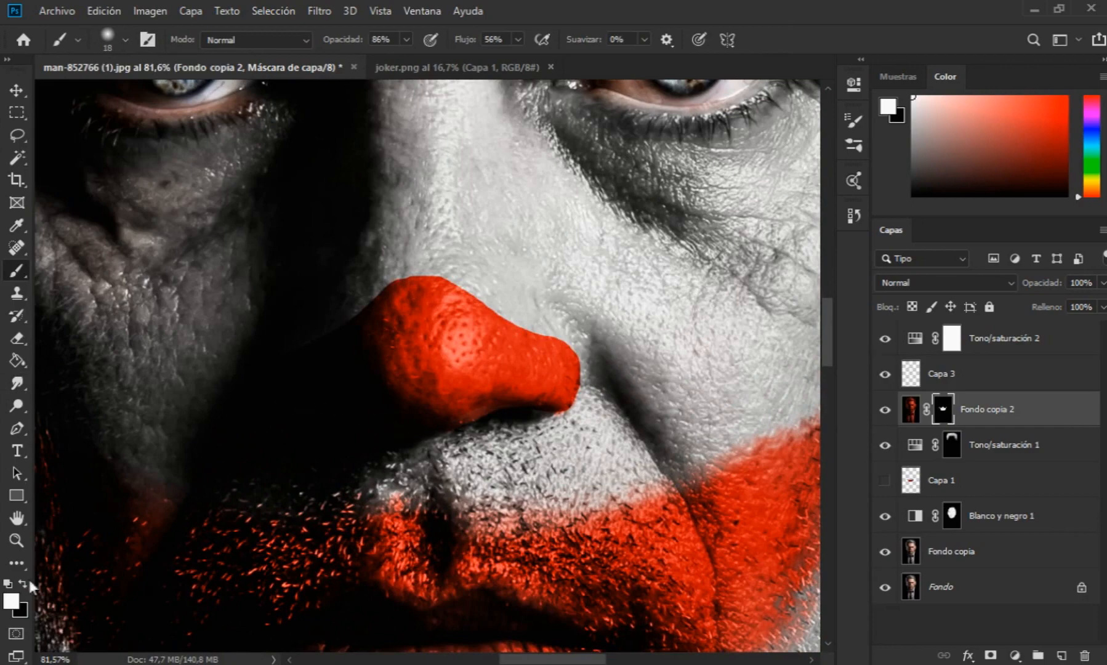
pyautogui.scroll(6, 572, 419)
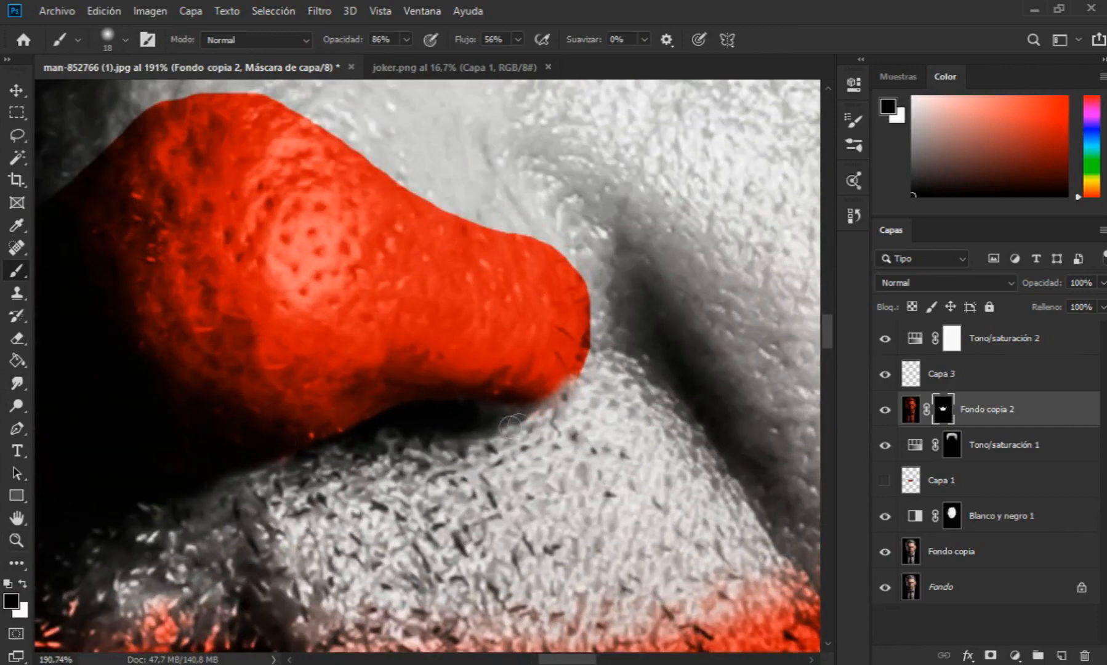
pyautogui.moveTo(489, 428)
pyautogui.mouseDown()
pyautogui.moveTo(578, 384)
pyautogui.moveTo(597, 317)
pyautogui.mouseUp()
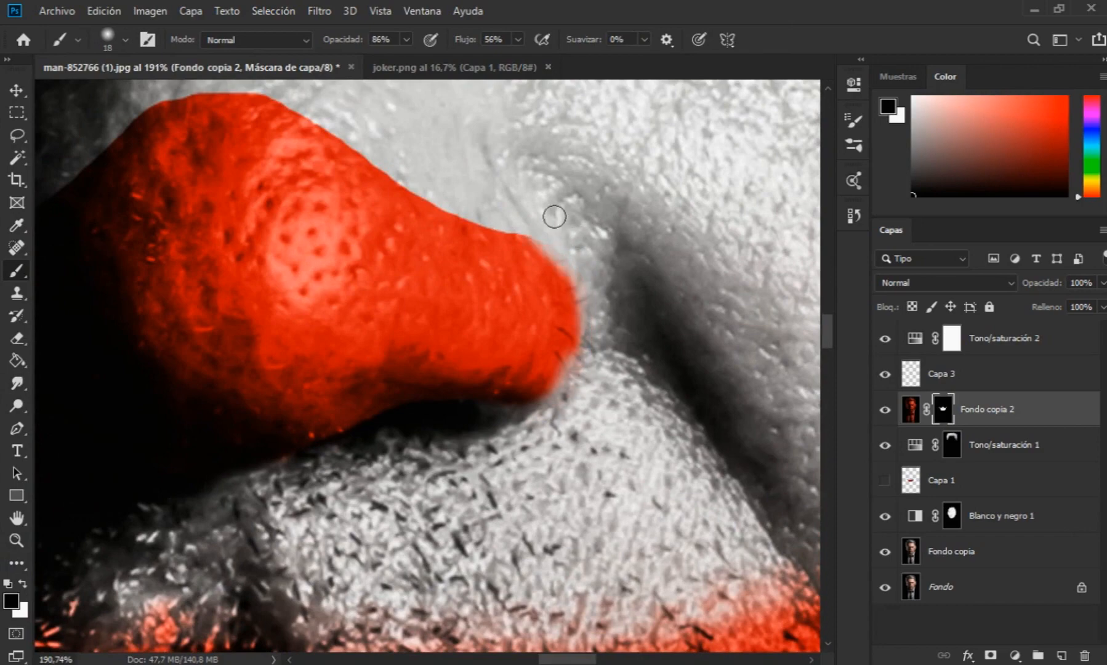
# Step: Clean the red nose's upper edge on the mask with the black brush at 100% opacity
pyautogui.scroll(2, 553, 217)
pyautogui.click(406, 39)
pyautogui.moveTo(275, 149); pyautogui.dragTo(311, 161)
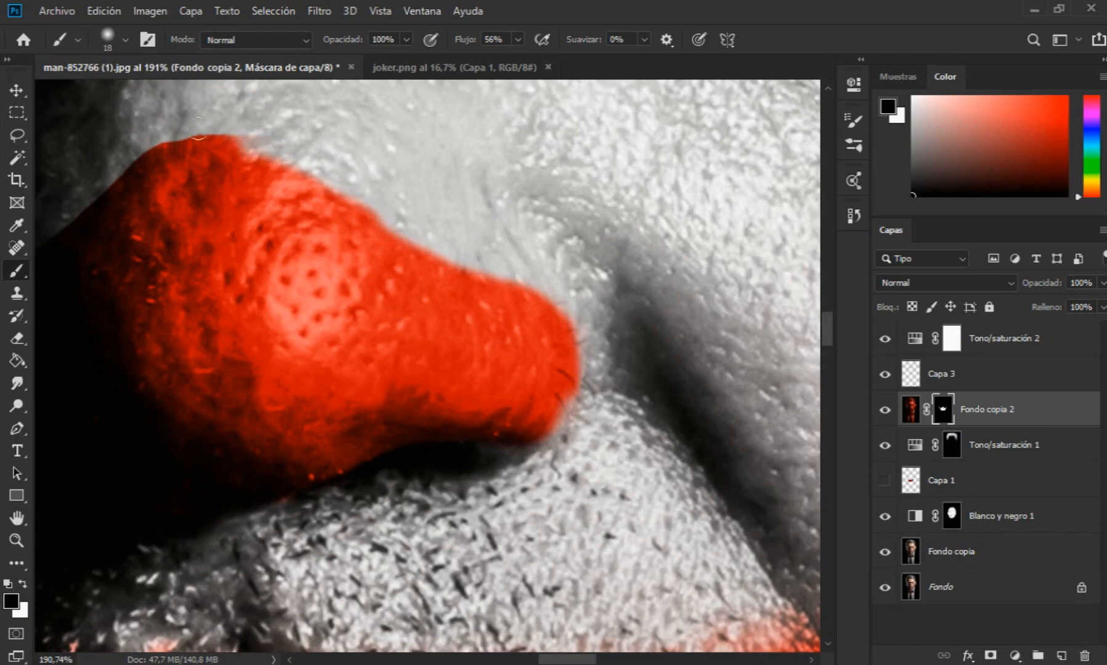
pyautogui.scroll(-3, 328, 195)
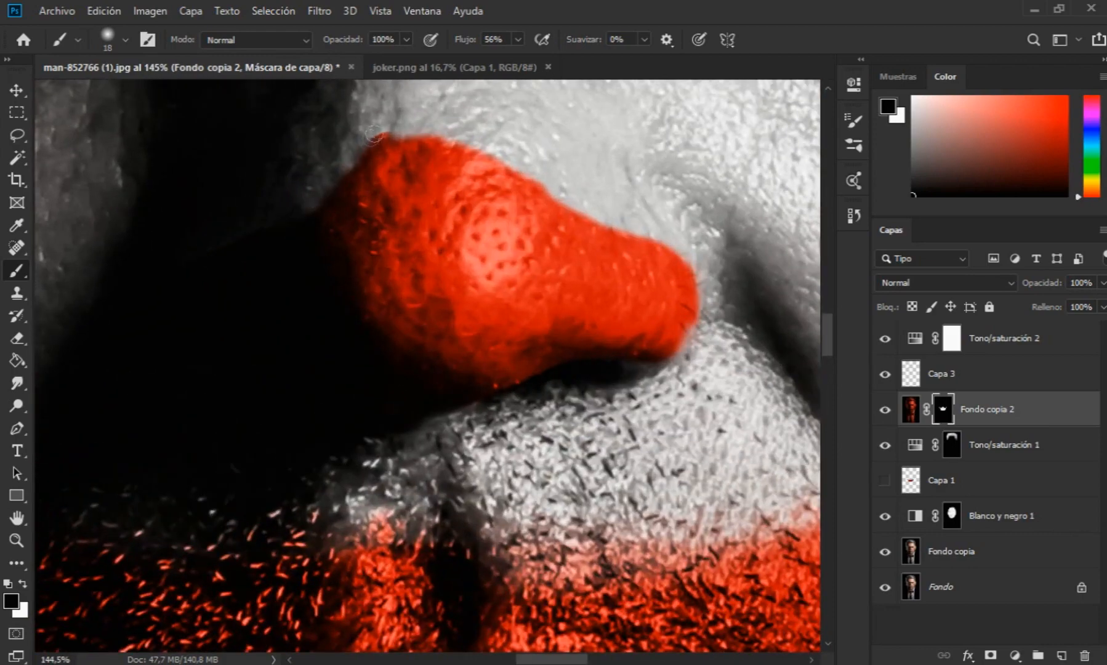
# Step: Soften the red nose's outline on the mask with a 48 px black brush at 68% opacity
pyautogui.scroll(-6, 271, 243)
pyautogui.click(125, 40)
pyautogui.moveTo(110, 97); pyautogui.dragTo(123, 97)
pyautogui.click(407, 40)
pyautogui.moveTo(416, 60); pyautogui.dragTo(381, 60)
pyautogui.moveTo(392, 183)
pyautogui.mouseDown()
pyautogui.moveTo(637, 272)
pyautogui.moveTo(696, 457)
pyautogui.mouseUp()
pyautogui.scroll(5, 488, 224)
pyautogui.scroll(-5, 697, 457)
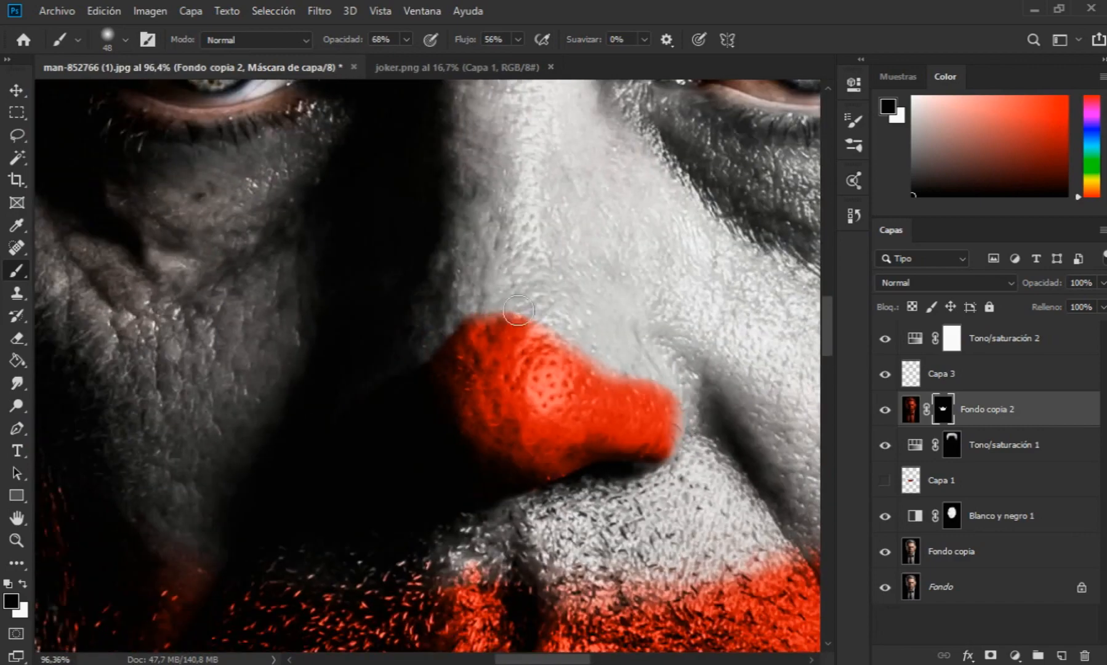
pyautogui.scroll(-5, 393, 369)
pyautogui.scroll(5, 465, 484)
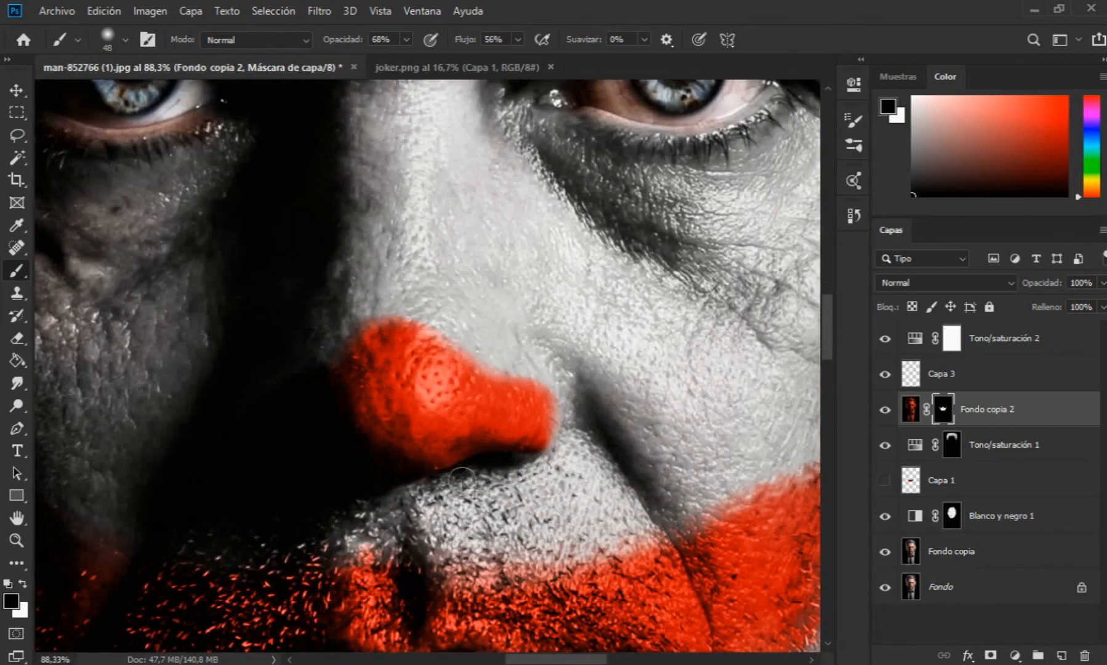
pyautogui.scroll(2, 436, 492)
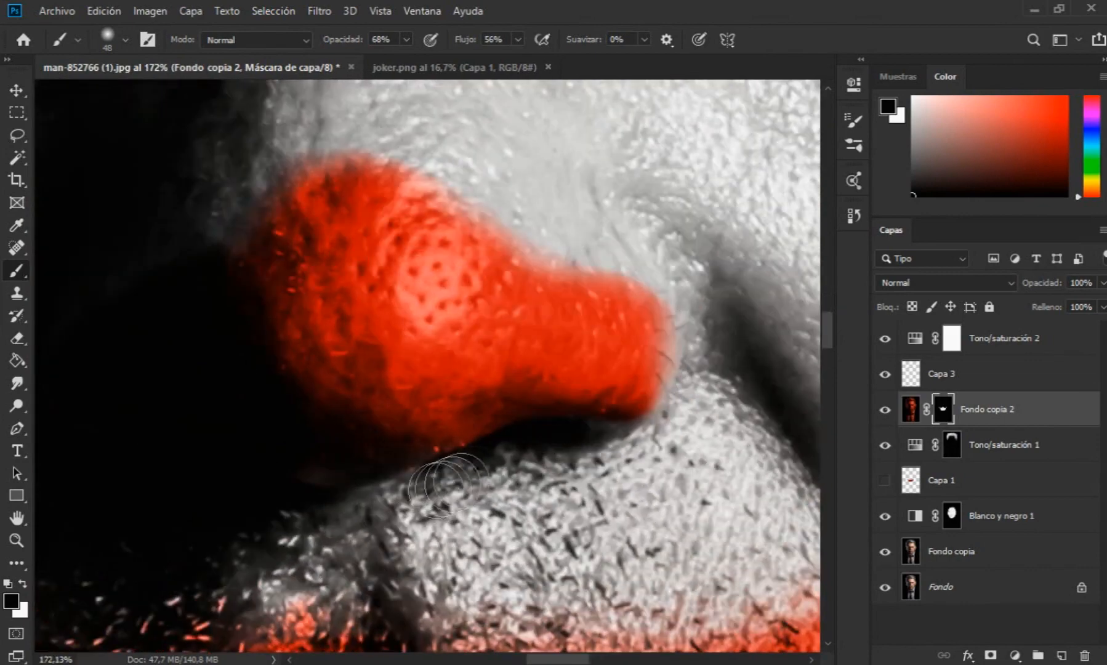
pyautogui.scroll(-1, 644, 469)
pyautogui.scroll(-6, 644, 469)
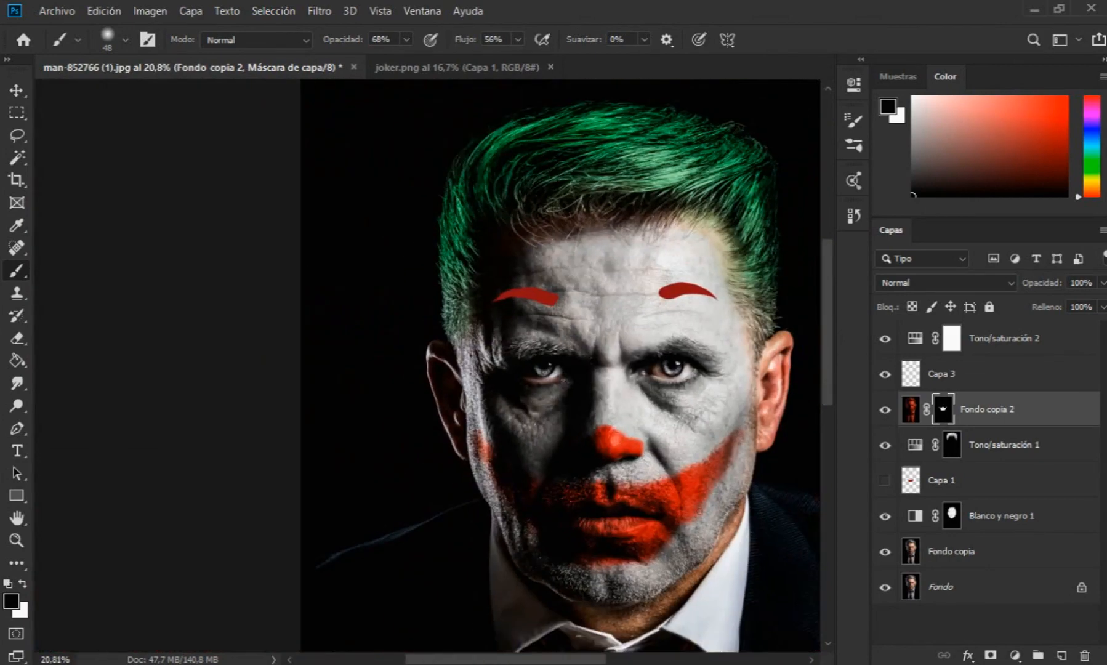
# Step: Extend the red over the outer nostril with white on the mask, and trim the nose's upper contour with black
pyautogui.click(24, 584)
pyautogui.scroll(6, 656, 349)
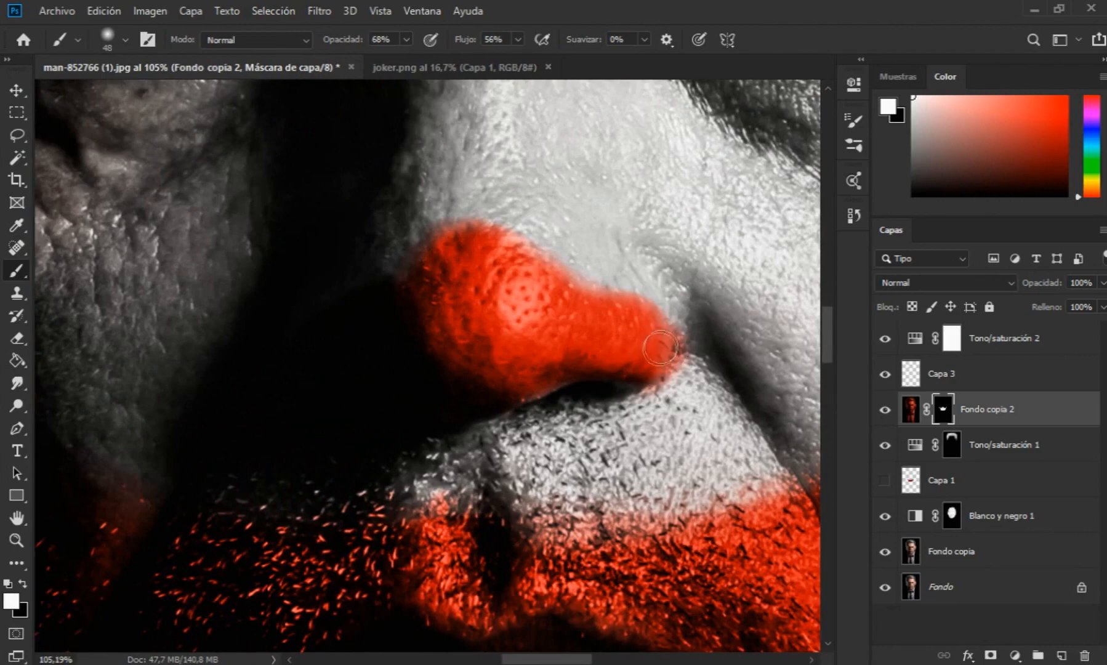
pyautogui.moveTo(587, 273); pyautogui.dragTo(615, 307)
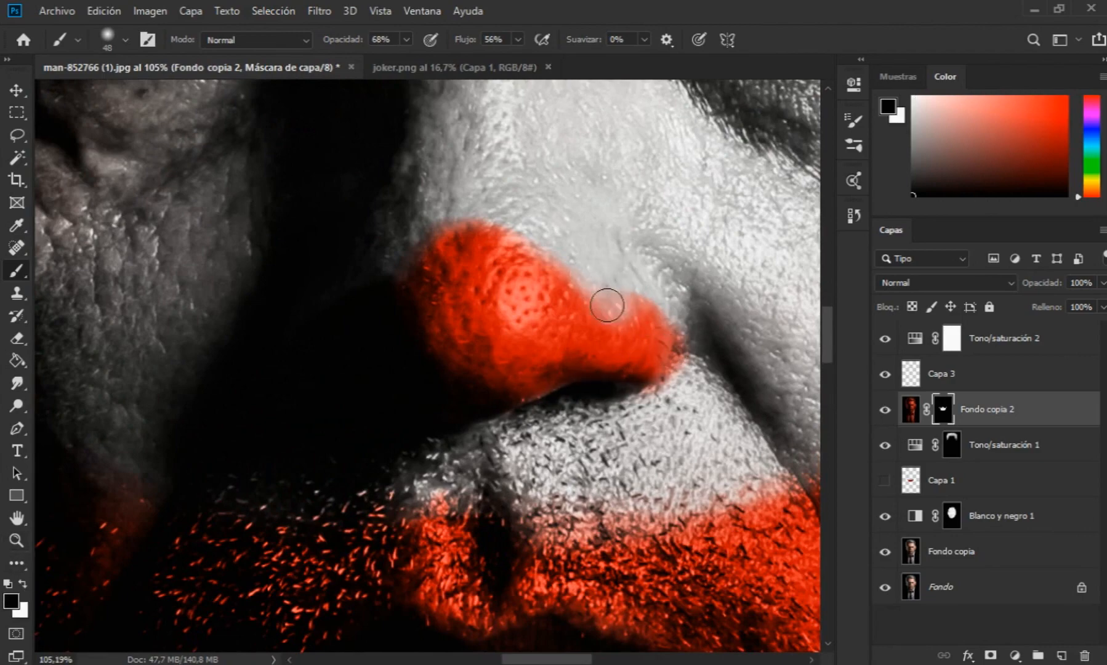
pyautogui.scroll(-5, 685, 362)
pyautogui.scroll(4, 536, 346)
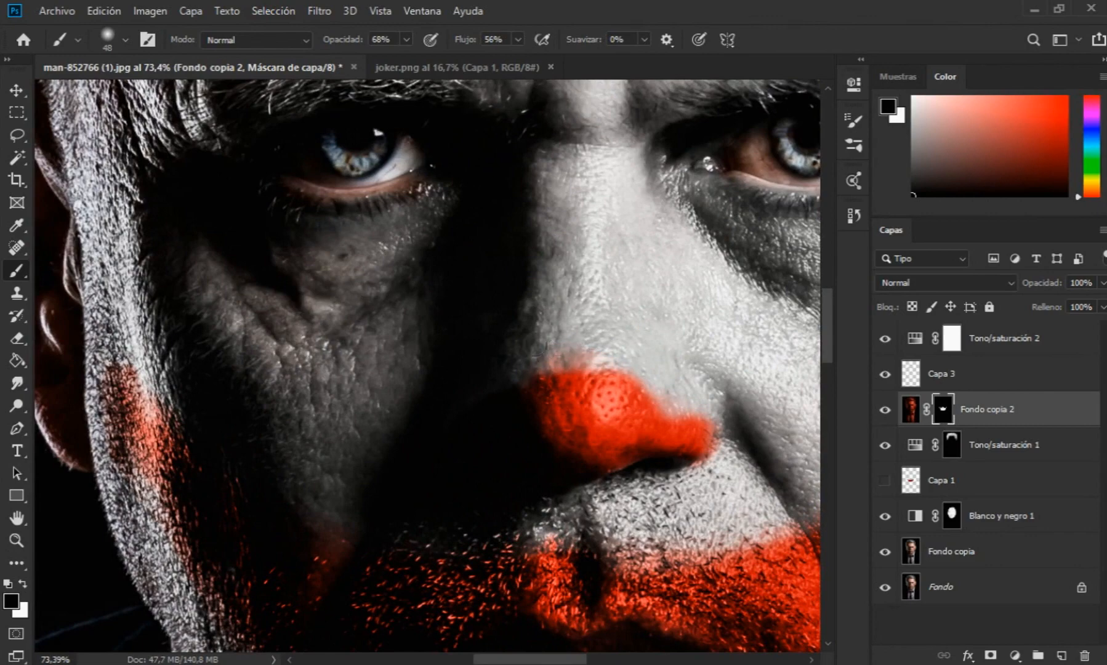
# Step: Select both flat red eyebrow shapes on Capa 3 with the Magic Wand and delete their fill
pyautogui.scroll(-5, 533, 348)
pyautogui.scroll(4, 330, 255)
pyautogui.press('w')
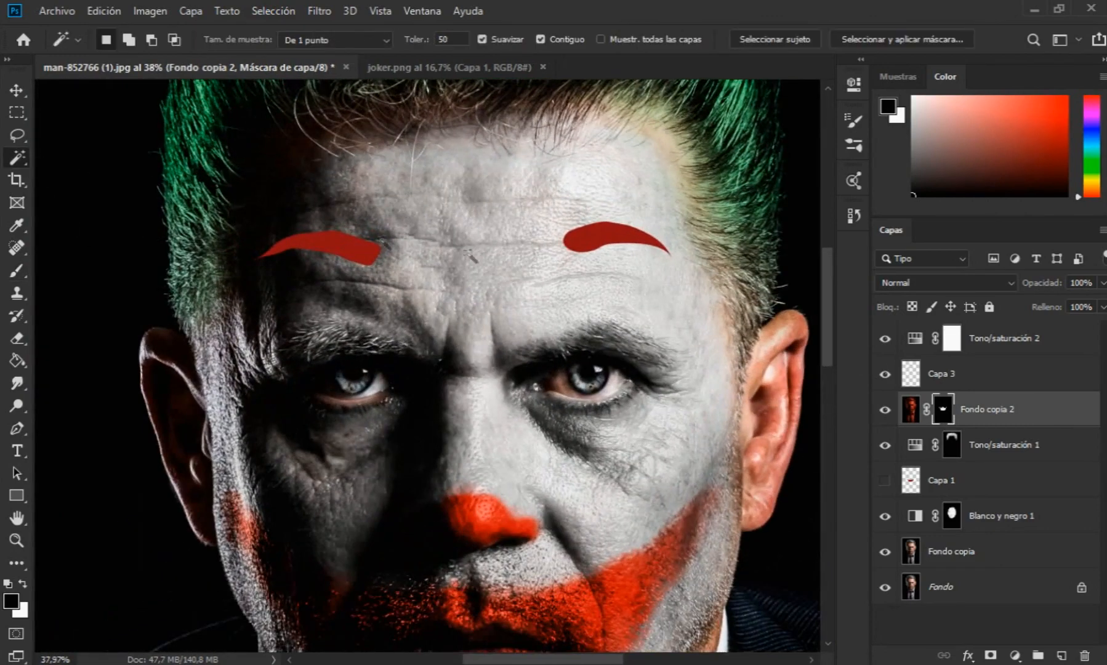
pyautogui.click(941, 374)
pyautogui.click(351, 246)
pyautogui.keyDown('shift'); pyautogui.click(616, 237); pyautogui.keyUp('shift')
pyautogui.press('Delete')
# Step: Paint both eyebrow selections white on the Fondo copia 2 mask at 100% opacity, and clear the selection
pyautogui.click(981, 409)
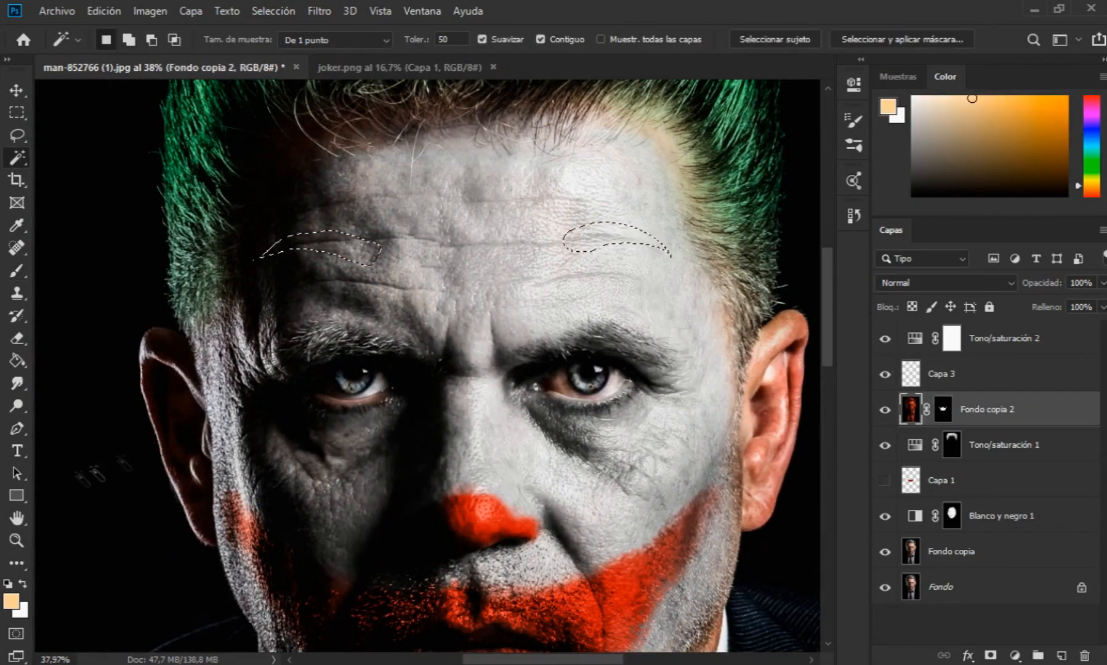
pyautogui.click(17, 271)
pyautogui.click(941, 408)
pyautogui.press('x')
pyautogui.press('0')
pyautogui.moveTo(362, 256); pyautogui.dragTo(370, 248)
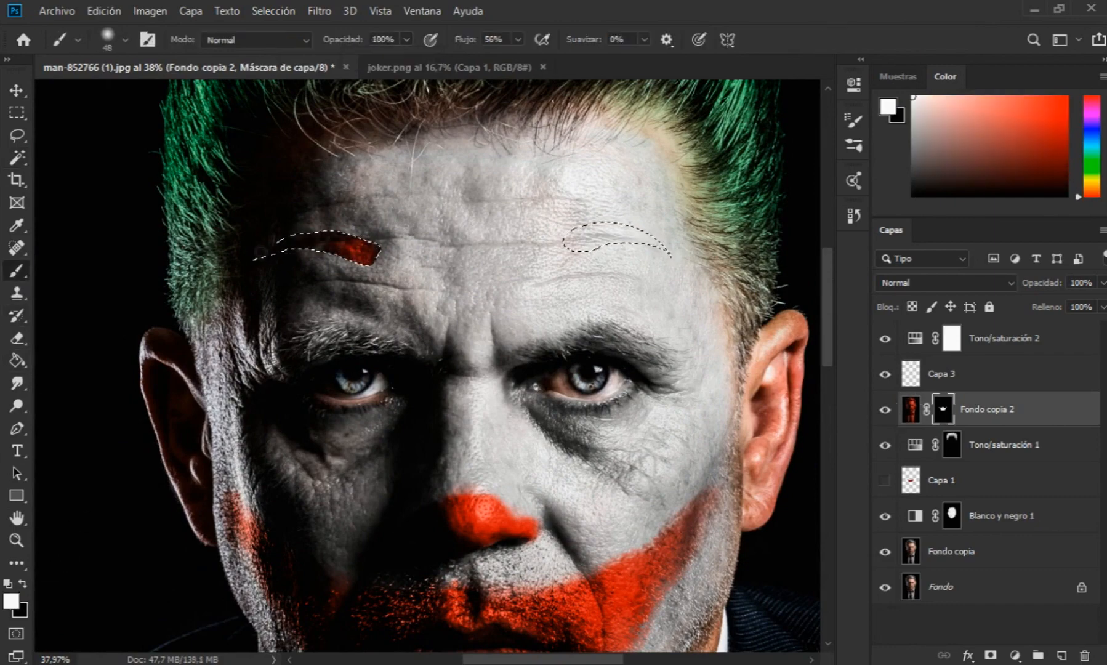
pyautogui.click(125, 39)
pyautogui.click(163, 93)
pyautogui.moveTo(606, 237)
pyautogui.mouseDown()
pyautogui.moveTo(542, 240)
pyautogui.moveTo(656, 243)
pyautogui.mouseUp()
pyautogui.click(18, 135)
pyautogui.click(93, 167)
# Step: Soften the shadowed eyebrow's outline on the mask with a 34 px white brush, and extend its inner end at 52% opacity
pyautogui.click(16, 271)
pyautogui.scroll(10, 347, 263)
pyautogui.click(125, 40)
pyautogui.click(115, 95)
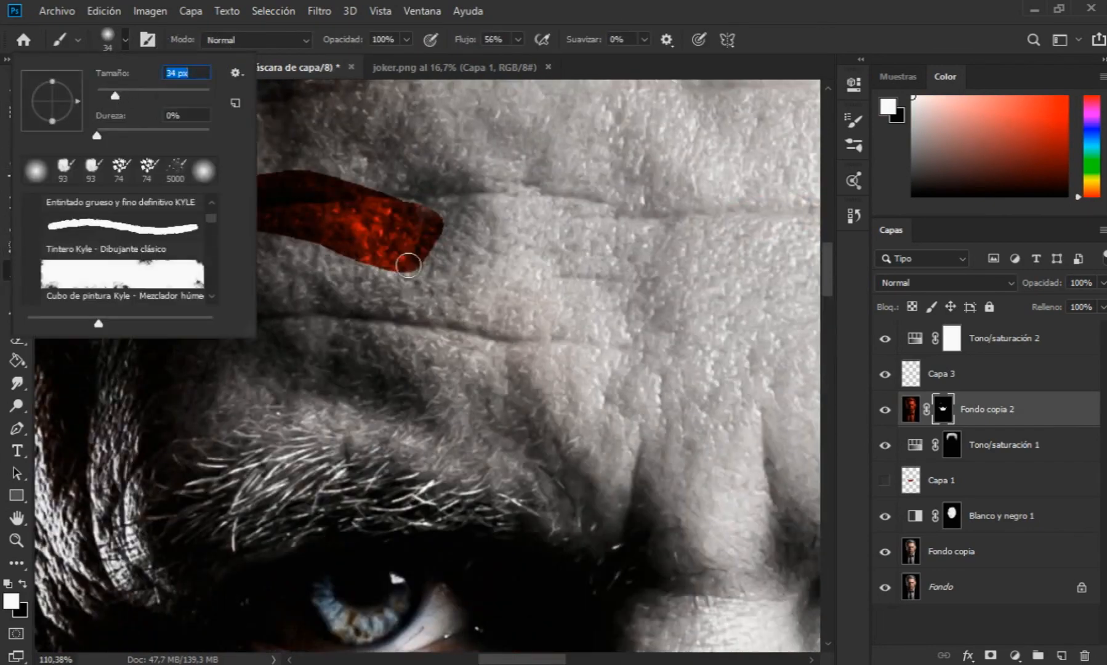
pyautogui.moveTo(409, 263)
pyautogui.mouseDown()
pyautogui.moveTo(434, 247)
pyautogui.moveTo(435, 218)
pyautogui.mouseUp()
pyautogui.moveTo(399, 266); pyautogui.dragTo(197, 224)
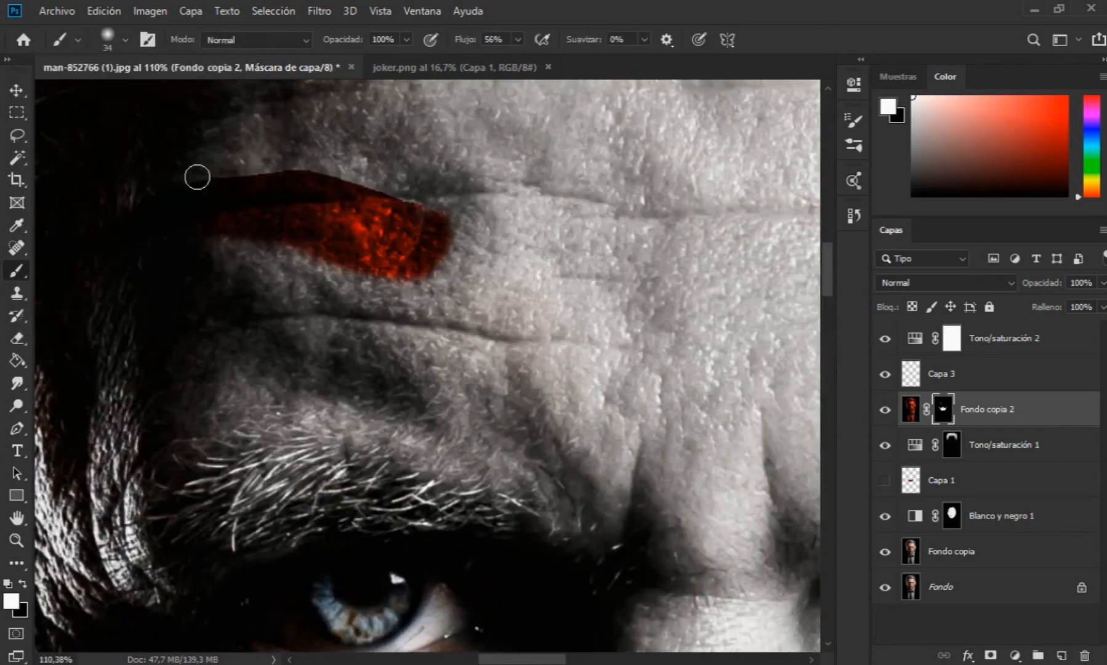
pyautogui.moveTo(382, 65); pyautogui.dragTo(365, 60)
pyautogui.moveTo(463, 247); pyautogui.dragTo(453, 236)
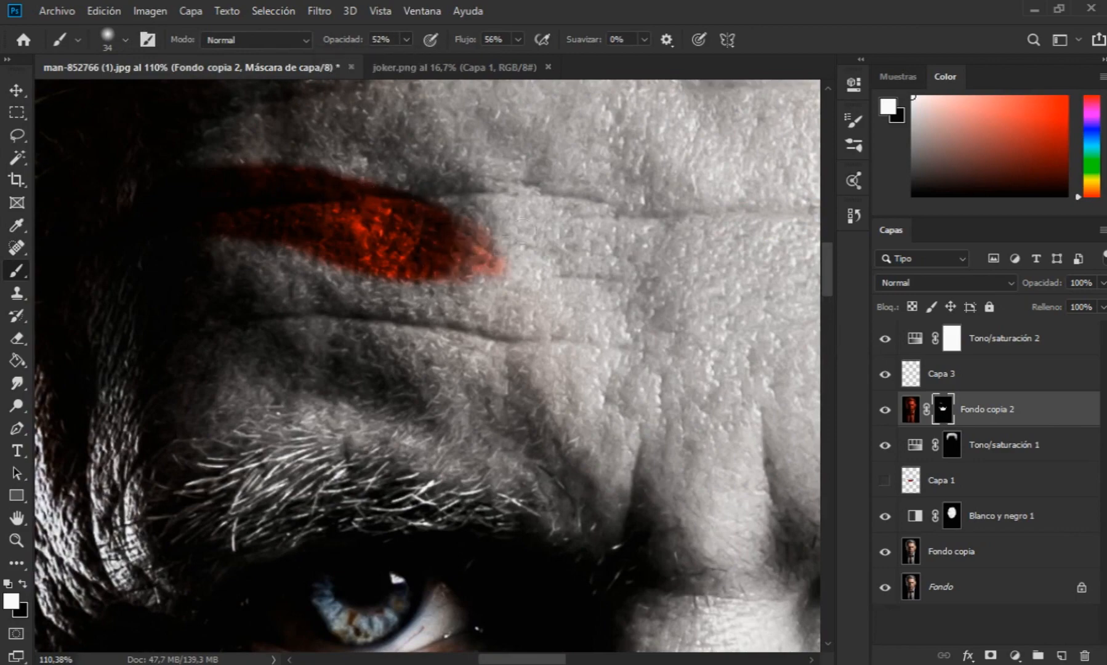
# Step: Soften the brightly lit eyebrow's outline on the mask with the 34 px white brush at 100% opacity
pyautogui.scroll(-6, 487, 249)
pyautogui.scroll(4, 592, 232)
pyautogui.moveTo(650, 230); pyautogui.dragTo(674, 229)
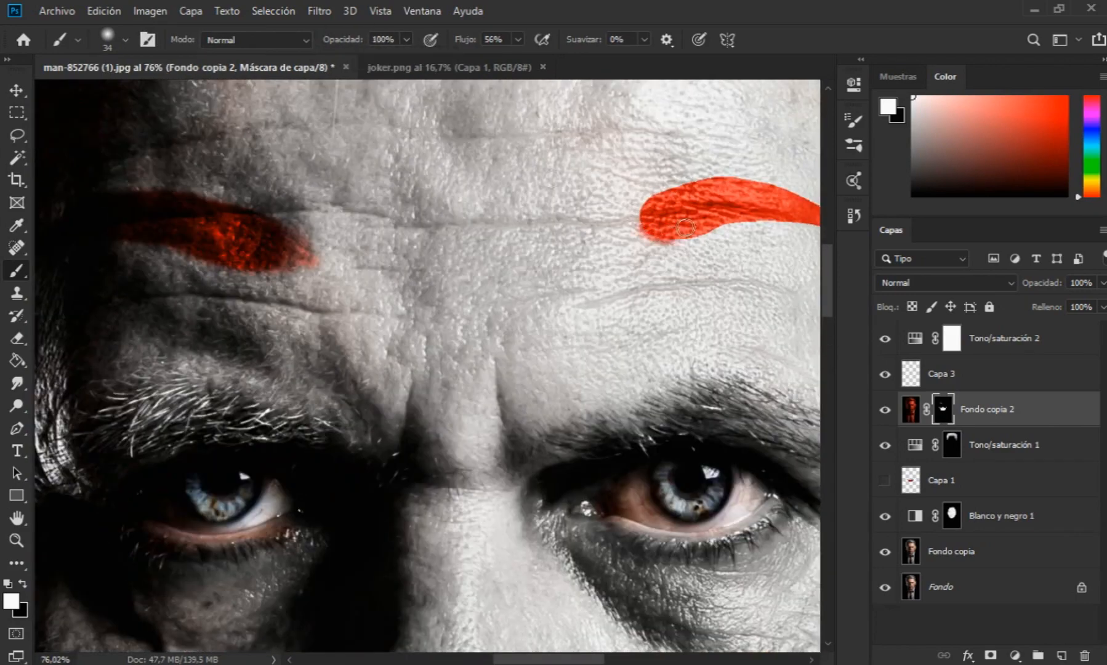
pyautogui.hscroll(4, 573, 304)
pyautogui.scroll(6, 573, 304)
pyautogui.moveTo(400, 154)
pyautogui.mouseDown()
pyautogui.moveTo(546, 146)
pyautogui.moveTo(605, 180)
pyautogui.moveTo(609, 198)
pyautogui.moveTo(476, 188)
pyautogui.moveTo(581, 245)
pyautogui.mouseUp()
pyautogui.scroll(3, 425, 154)
pyautogui.moveTo(473, 190)
pyautogui.mouseDown()
pyautogui.moveTo(603, 234)
pyautogui.moveTo(663, 302)
pyautogui.mouseUp()
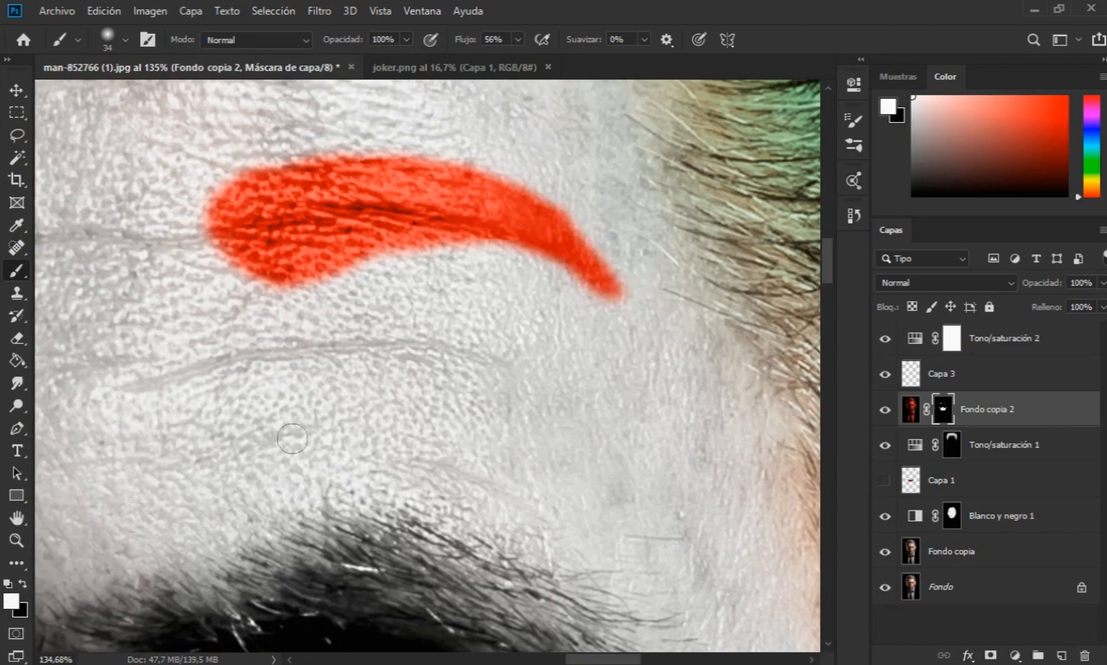
# Step: Redo the brightly lit eyebrow's tail as a longer, thinner taper, and fade out its inner end with white at 36% opacity
pyautogui.hotkey('ctrl', 'z')
pyautogui.hotkey('ctrl', 'z')
pyautogui.press('x')
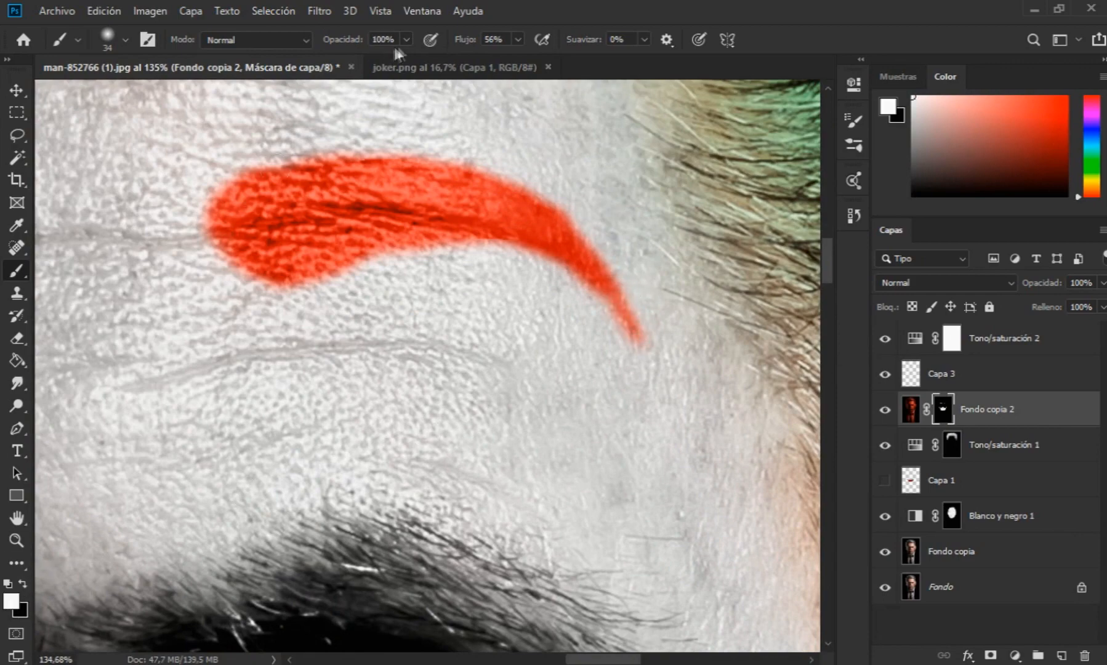
pyautogui.moveTo(203, 271); pyautogui.dragTo(241, 262)
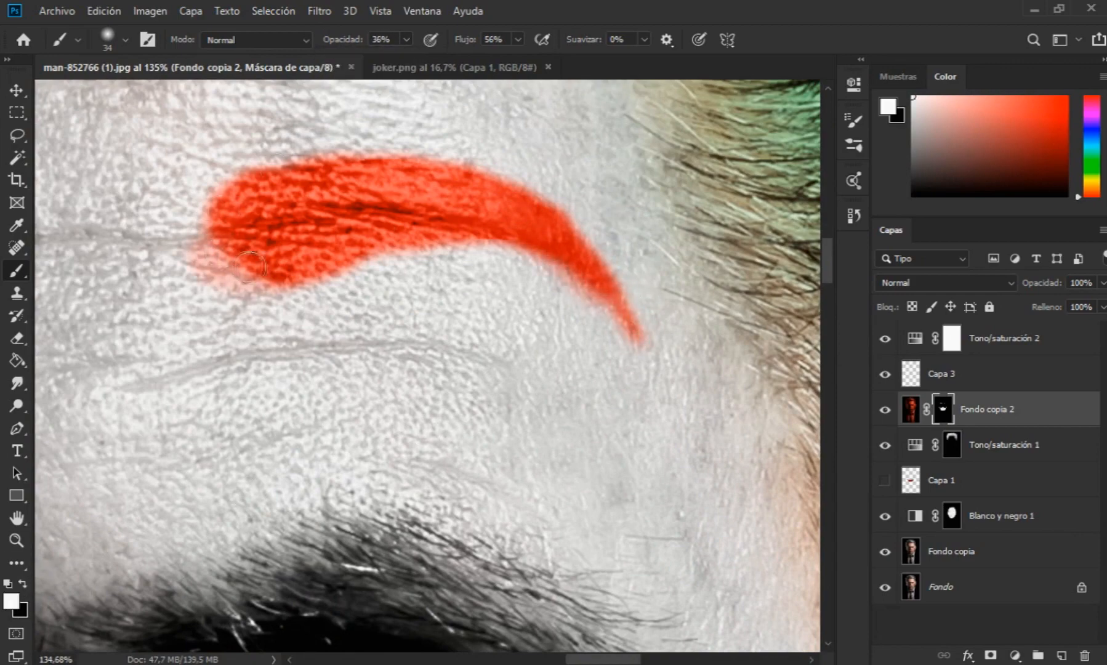
pyautogui.hotkey('ctrl', '0')
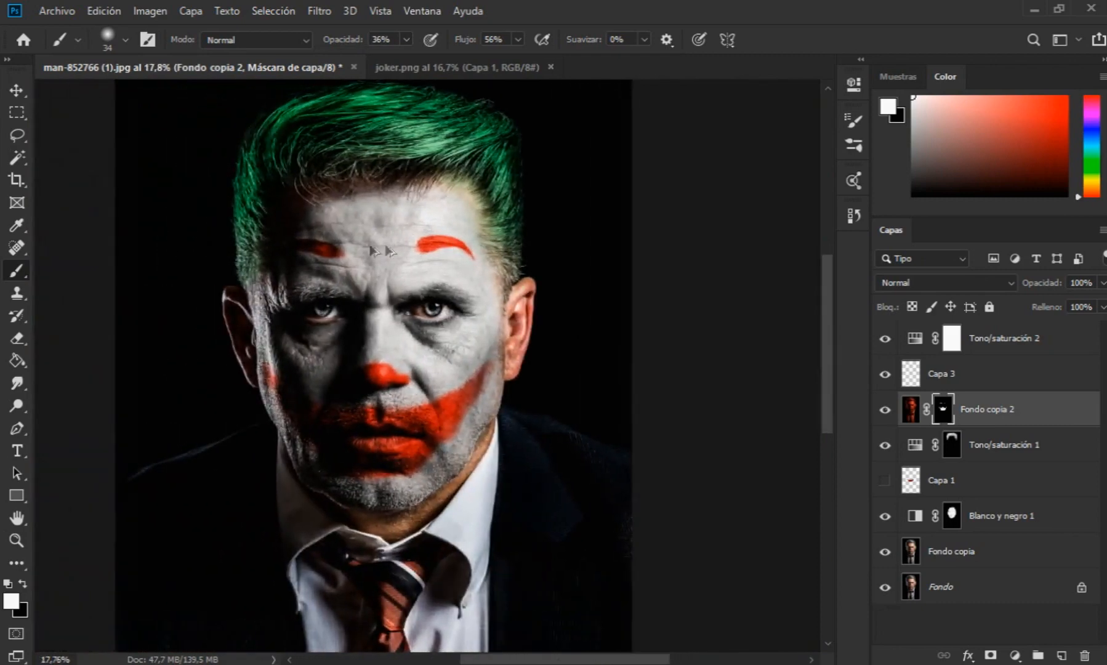
# Step: Copy the four blue eye shapes from joker.png with the Lasso and paste them into the portrait
pyautogui.click(401, 79)
pyautogui.press('l')
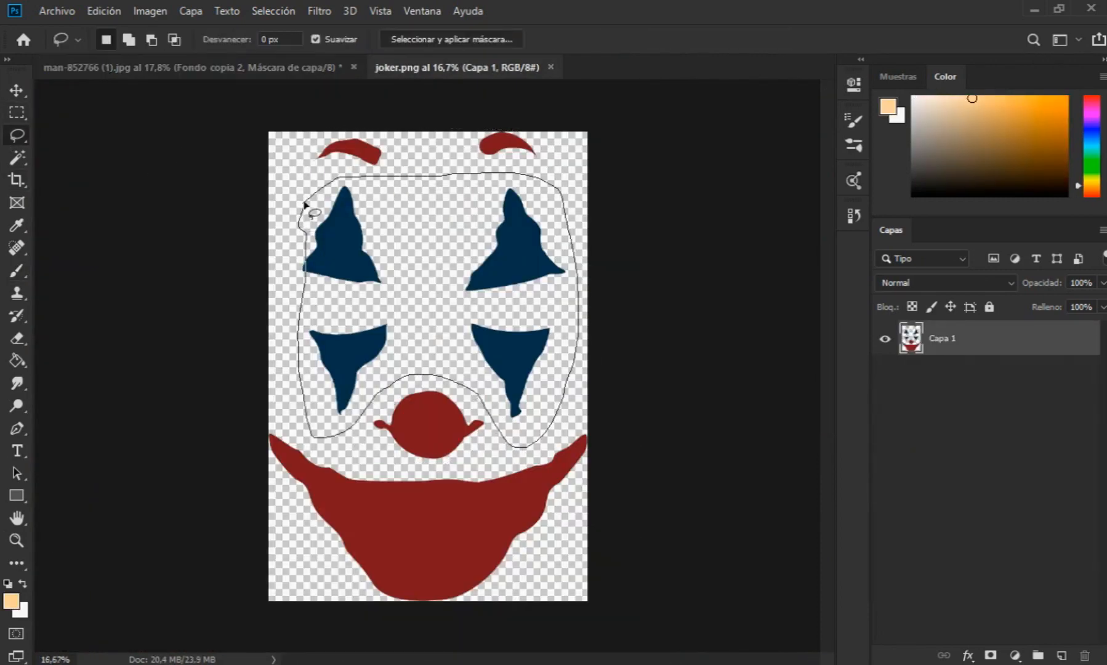
pyautogui.moveTo(315, 295); pyautogui.dragTo(285, 251)
pyautogui.moveTo(300, 294); pyautogui.dragTo(296, 270)
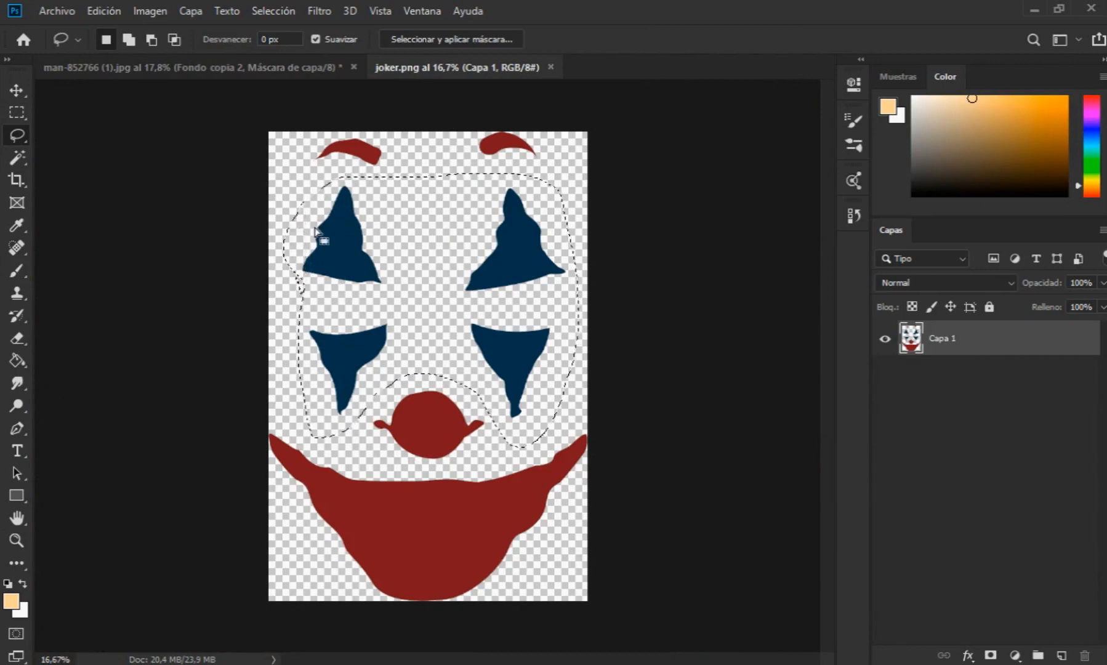
pyautogui.click(17, 91)
pyautogui.hotkey('ctrl', 'c')
pyautogui.click(108, 69)
pyautogui.hotkey('ctrl', 'v')
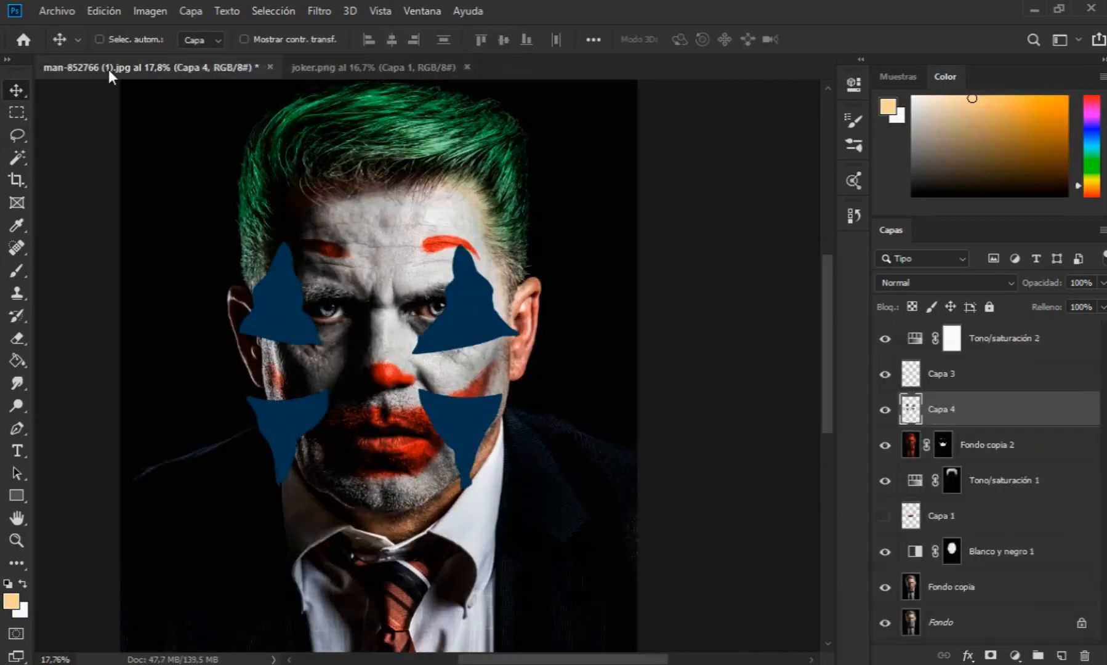
# Step: Scale down the pasted blue shapes and position them above and below the man's eyes
pyautogui.hotkey('ctrl', 't')
pyautogui.hotkey('ctrl', 't')
pyautogui.moveTo(516, 244); pyautogui.dragTo(458, 271)
pyautogui.moveTo(438, 342); pyautogui.dragTo(459, 289)
pyautogui.scroll(4, 426, 291)
pyautogui.scroll(2, 429, 292)
pyautogui.moveTo(200, 240); pyautogui.dragTo(216, 236)
pyautogui.press('Return')
pyautogui.click(18, 158)
pyautogui.click(148, 184)
pyautogui.click(273, 11)
pyautogui.click(311, 80)
# Step: Duplicate the Fondo copia 2 layer together with its mask
pyautogui.click(997, 434)
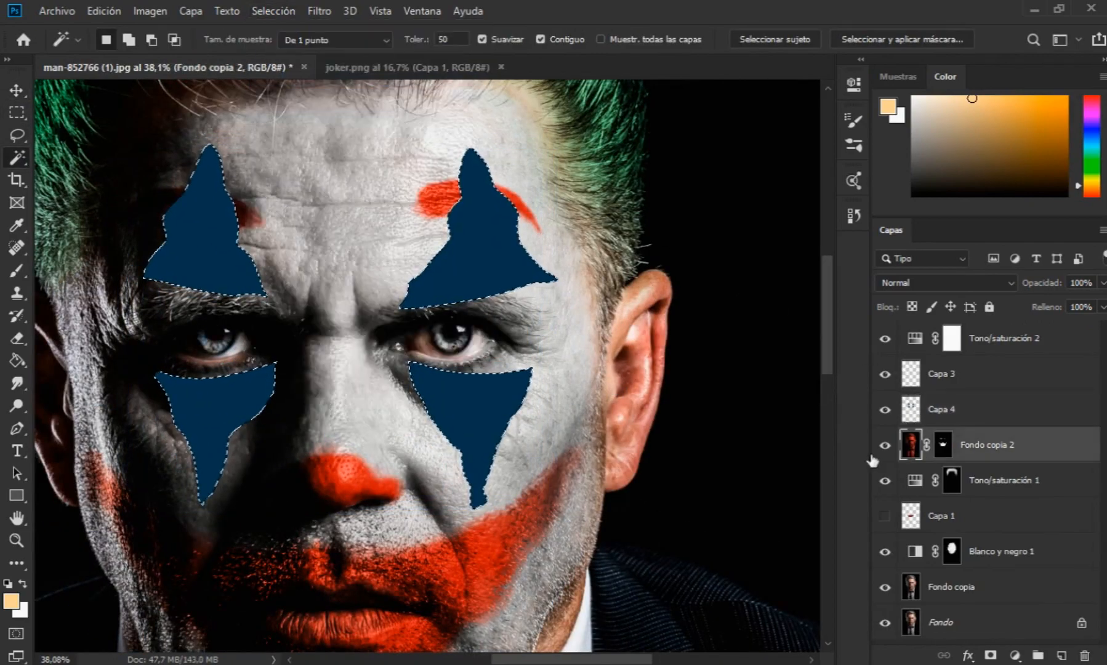
pyautogui.rightClick(910, 455)
pyautogui.rightClick(996, 445)
pyautogui.click(780, 93)
pyautogui.click(734, 180)
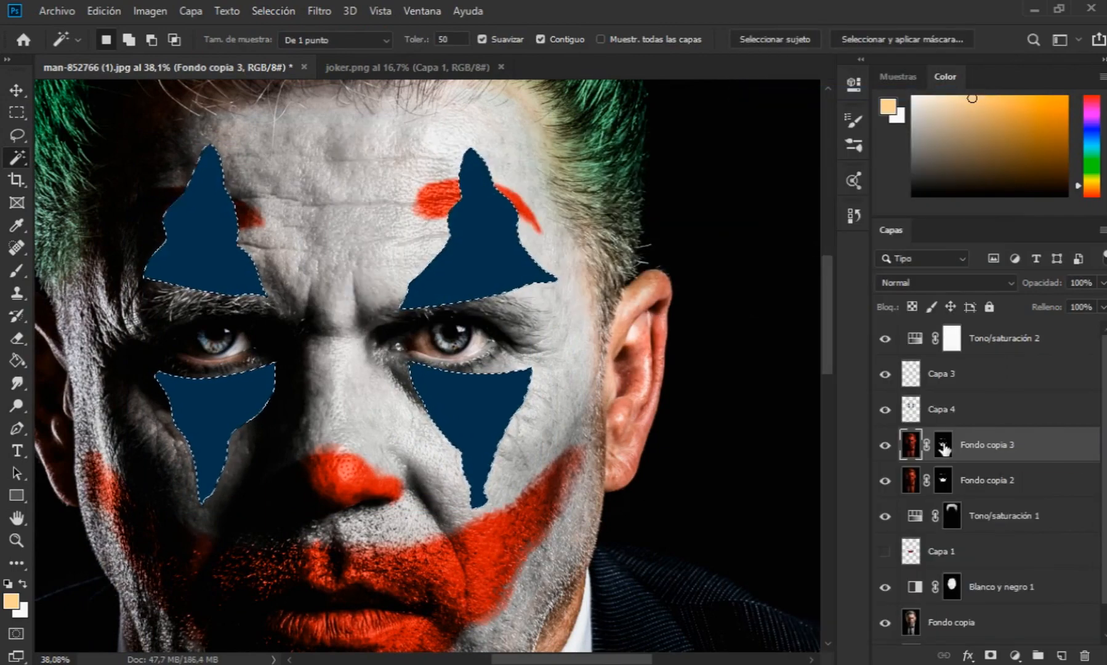
# Step: Hide Fondo copia 2 and paint the Fondo copia 3 mask entirely black with a 419 px brush at 100% opacity
pyautogui.click(942, 445)
pyautogui.press('l')
pyautogui.press('v')
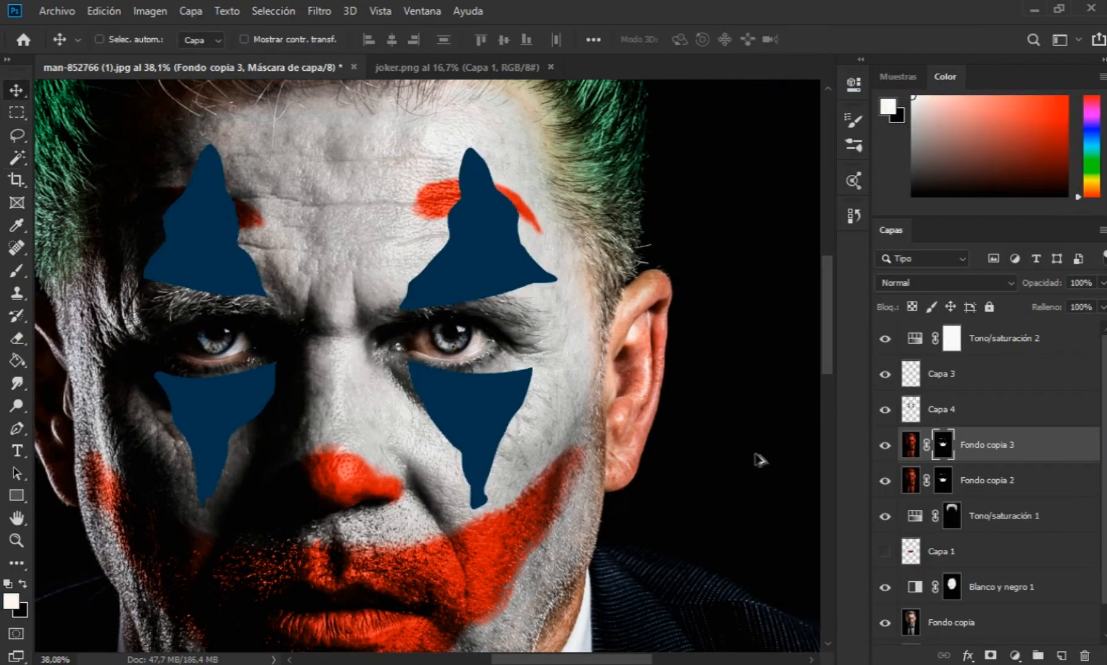
pyautogui.scroll(-3, 762, 463)
pyautogui.click(14, 274)
pyautogui.press('x')
pyautogui.click(125, 40)
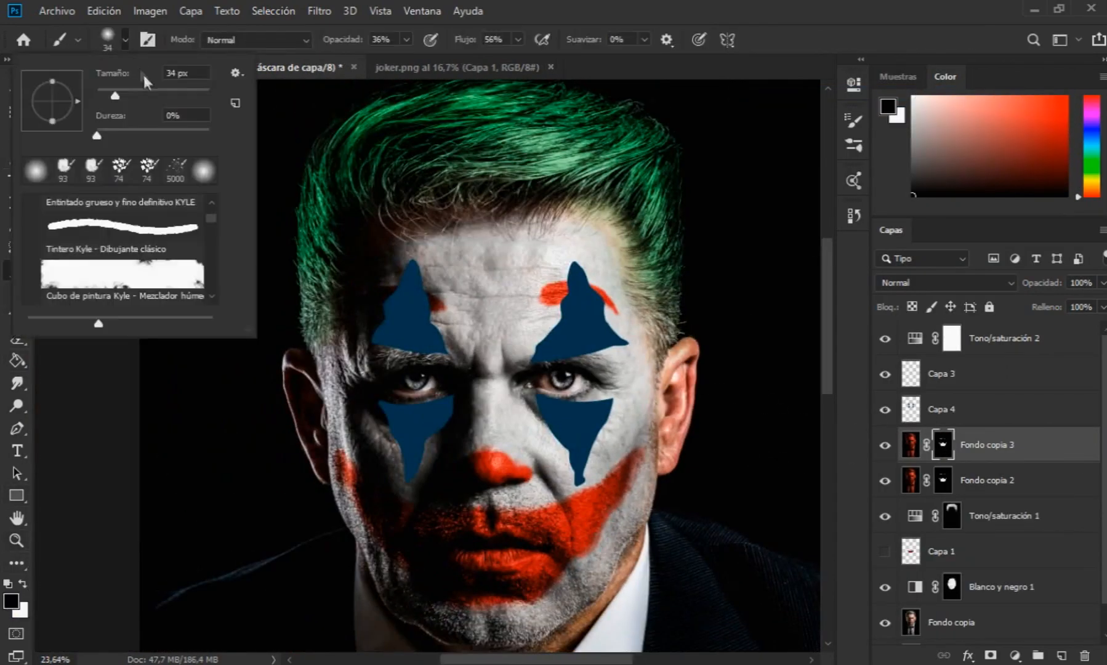
pyautogui.click(885, 481)
pyautogui.moveTo(407, 59); pyautogui.dragTo(463, 60)
pyautogui.click(122, 42)
pyautogui.click(193, 97)
pyautogui.moveTo(375, 306)
pyautogui.mouseDown()
pyautogui.moveTo(593, 369)
pyautogui.moveTo(484, 441)
pyautogui.moveTo(366, 568)
pyautogui.mouseUp()
# Step: Try colorizing the Fondo copia 3 image with Hue/Saturation at hue +241 and saturation 51
pyautogui.click(910, 444)
pyautogui.click(150, 12)
pyautogui.moveTo(158, 52)
pyautogui.click(419, 141)
pyautogui.click(935, 383)
pyautogui.moveTo(729, 281); pyautogui.dragTo(760, 282)
pyautogui.moveTo(690, 327); pyautogui.dragTo(735, 328)
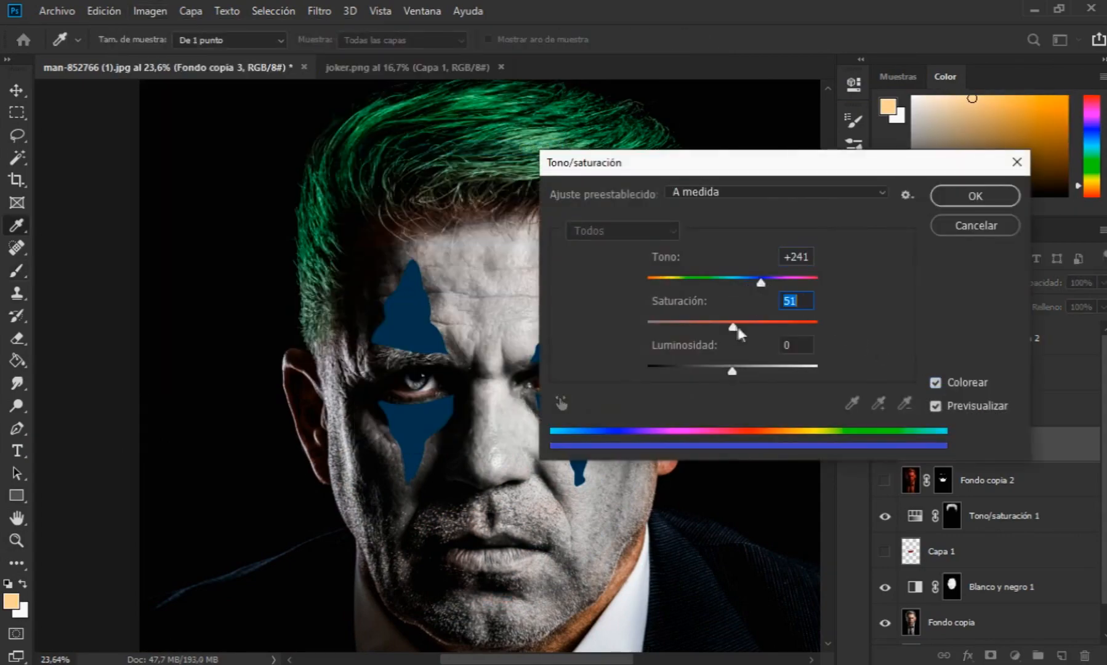
pyautogui.click(943, 203)
# Step: Colorize the Fondo copia 3 image blue with Hue/Saturation at hue +209 and saturation 53
pyautogui.click(150, 11)
pyautogui.moveTo(158, 51)
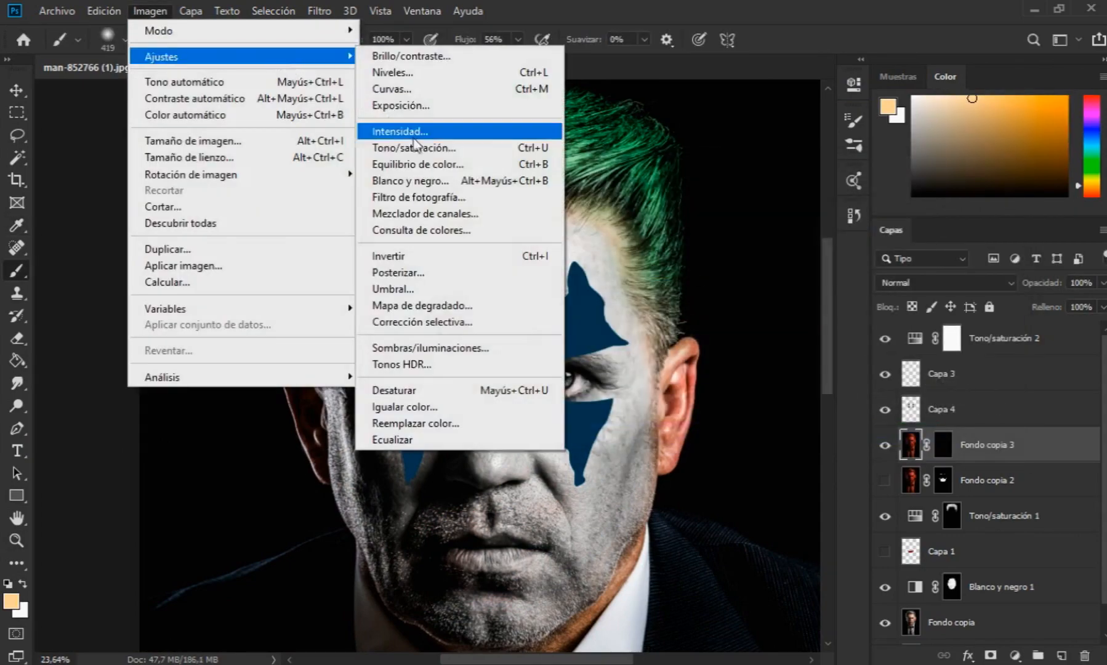
pyautogui.click(458, 146)
pyautogui.click(703, 386)
pyautogui.moveTo(441, 287); pyautogui.dragTo(514, 286)
pyautogui.moveTo(458, 330); pyautogui.dragTo(505, 330)
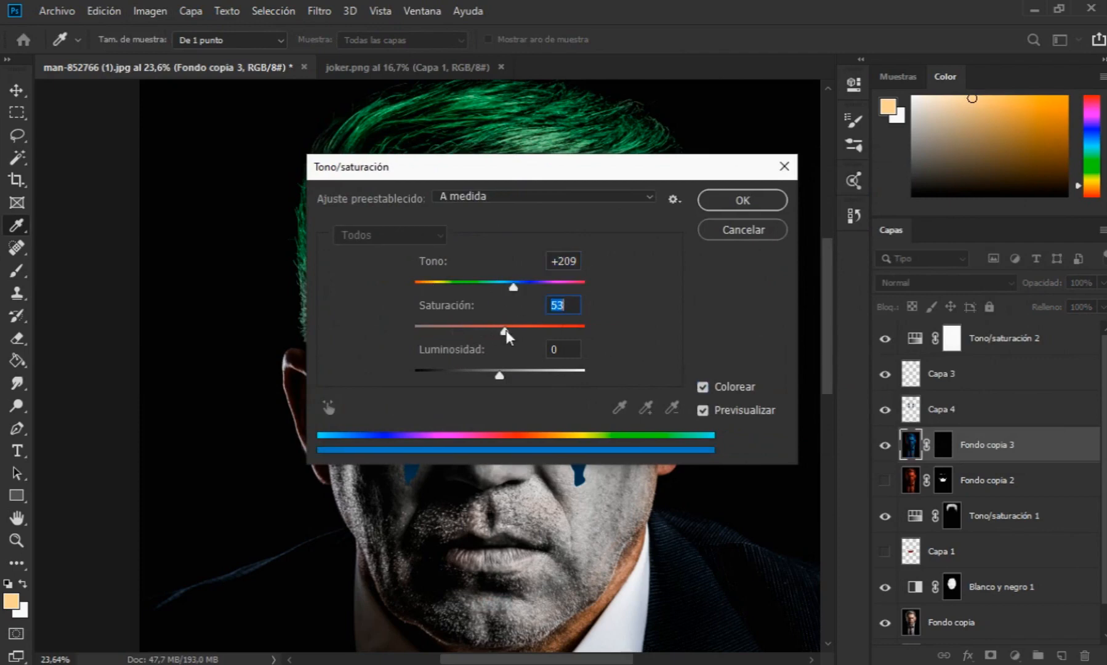
pyautogui.click(718, 209)
# Step: Warp the blue shapes on Capa 4 inward so they fit closer around both eyes
pyautogui.click(942, 409)
pyautogui.hotkey('ctrl', 't')
pyautogui.rightClick(579, 408)
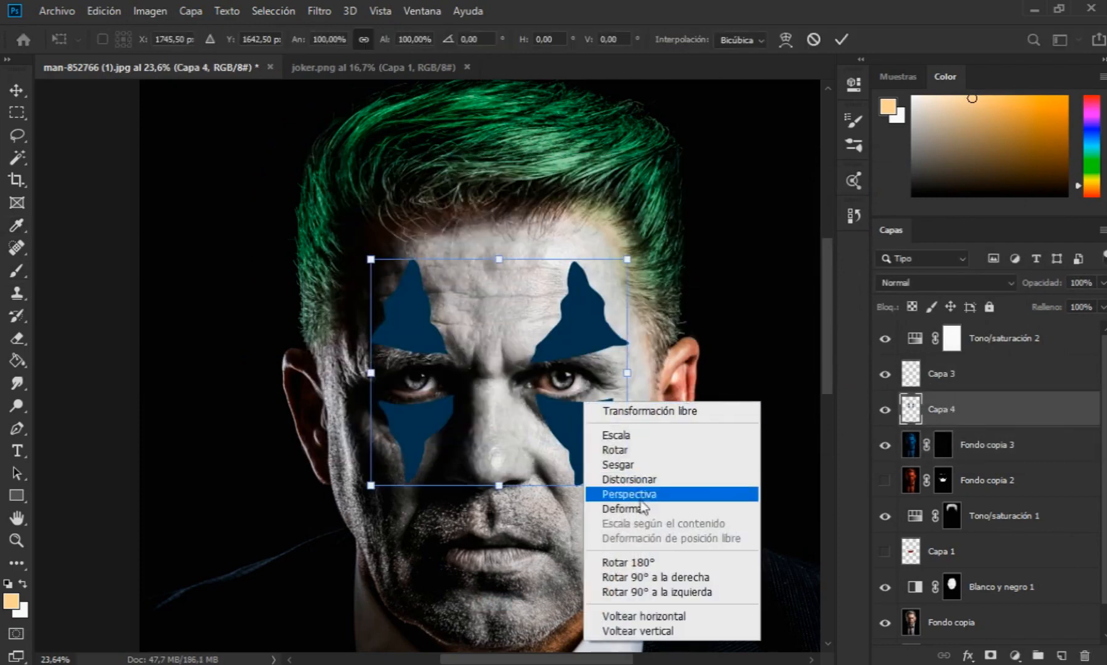
pyautogui.click(616, 509)
pyautogui.moveTo(574, 349); pyautogui.dragTo(560, 350)
pyautogui.click(16, 90)
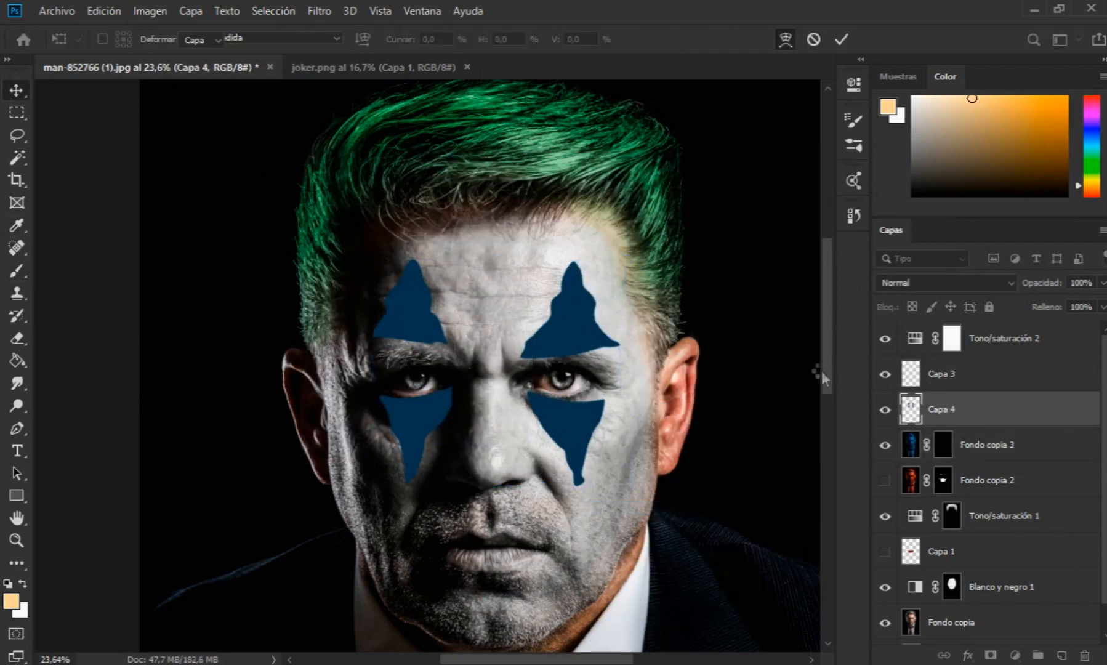
# Step: Select all four blue shapes on Capa 4 with the Magic Wand and hide that layer
pyautogui.press('w')
pyautogui.click(363, 306)
pyautogui.click(275, 11)
pyautogui.click(290, 88)
pyautogui.click(885, 409)
# Step: Paint the four selected eye areas white on the Fondo copia 3 mask, clear the selection and show Fondo copia 2 again
pyautogui.click(942, 445)
pyautogui.click(16, 271)
pyautogui.press('x')
pyautogui.moveTo(382, 369)
pyautogui.mouseDown()
pyautogui.moveTo(415, 465)
pyautogui.moveTo(443, 423)
pyautogui.mouseUp()
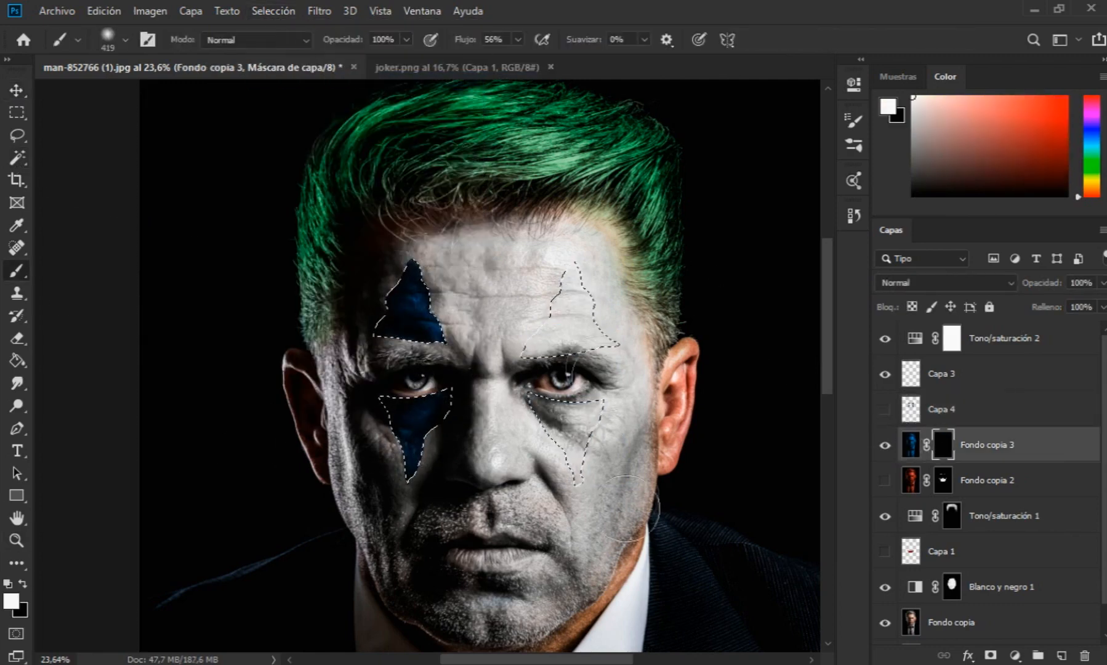
pyautogui.moveTo(567, 308); pyautogui.dragTo(560, 375)
pyautogui.hotkey('ctrl', 'd')
pyautogui.press('l')
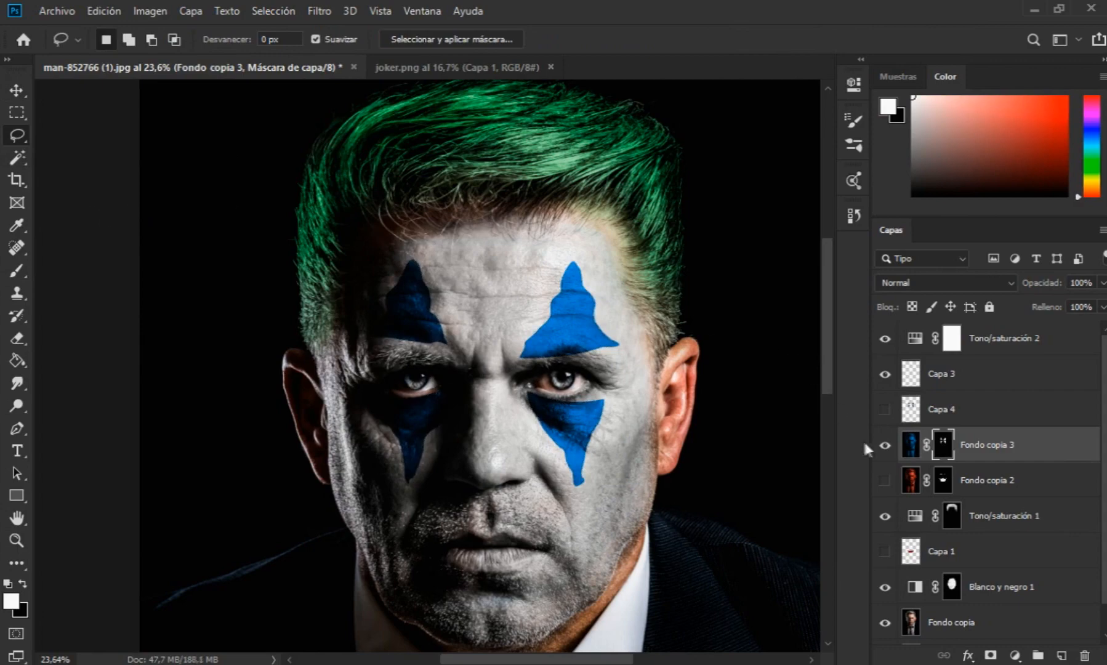
pyautogui.click(884, 480)
# Step: Trim the blue along the brightly lit eye's natural eyebrow on the mask with a 64 px black brush
pyautogui.click(910, 445)
pyautogui.scroll(3, 652, 430)
pyautogui.click(943, 449)
pyautogui.click(17, 271)
pyautogui.scroll(8, 555, 434)
pyautogui.click(125, 39)
pyautogui.moveTo(192, 95); pyautogui.dragTo(128, 96)
pyautogui.click(22, 584)
pyautogui.moveTo(510, 222)
pyautogui.mouseDown()
pyautogui.moveTo(426, 252)
pyautogui.moveTo(455, 246)
pyautogui.moveTo(439, 243)
pyautogui.mouseUp()
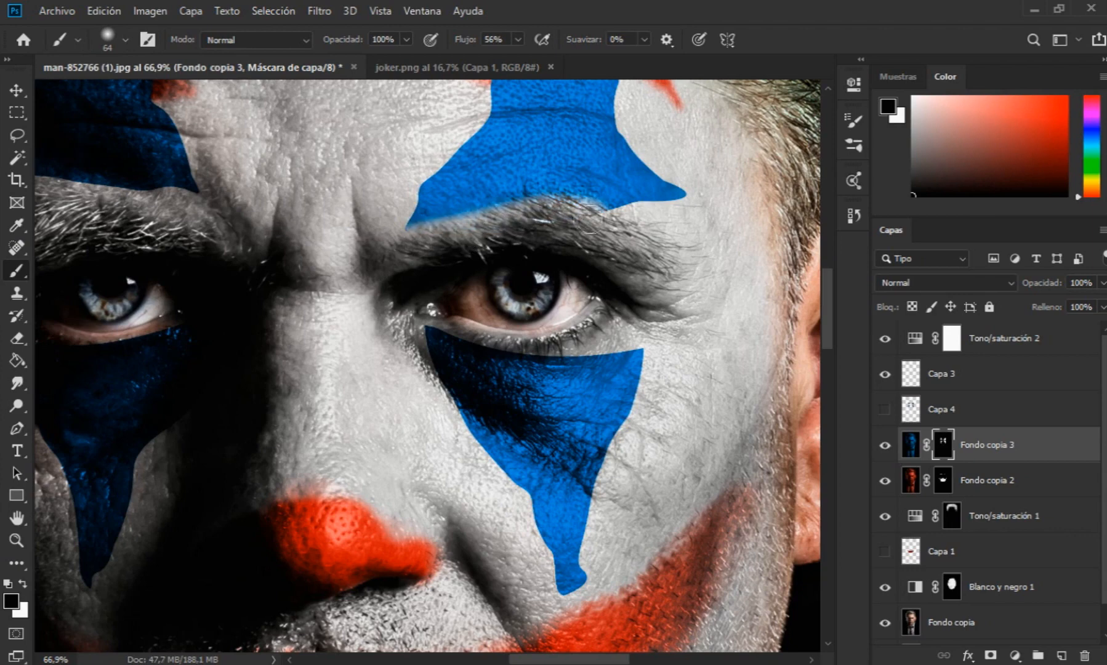
# Step: Extend the blue below the brightly lit eye up to the lower lashes and soften its sides with white on the mask
pyautogui.moveTo(555, 348); pyautogui.dragTo(434, 337)
pyautogui.moveTo(524, 374)
pyautogui.mouseDown()
pyautogui.moveTo(582, 347)
pyautogui.moveTo(631, 344)
pyautogui.moveTo(625, 365)
pyautogui.mouseUp()
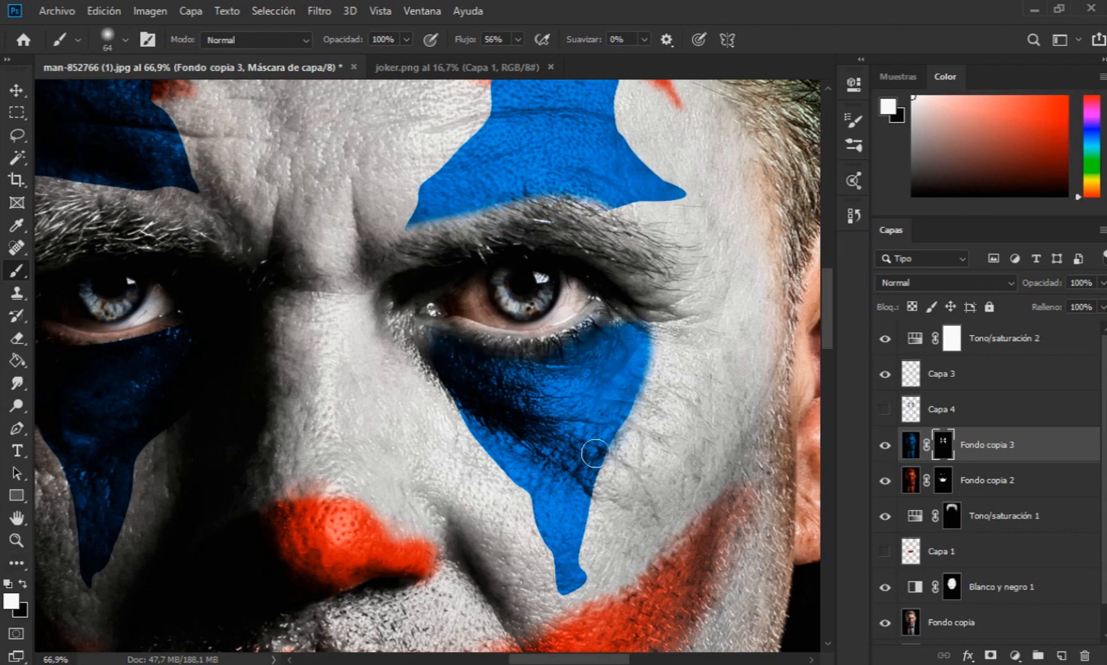
pyautogui.moveTo(541, 458); pyautogui.dragTo(451, 346)
pyautogui.scroll(3, 537, 503)
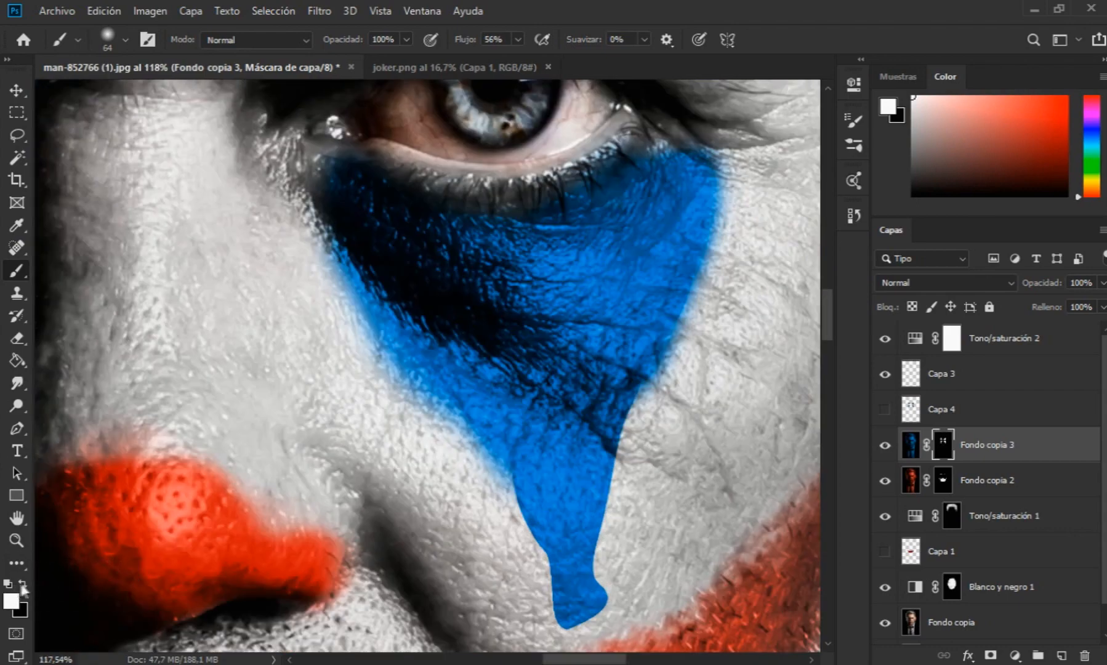
# Step: Trim the lower tip of the blue under the brightly lit eye into a narrow point with black on the mask
pyautogui.press('x')
pyautogui.moveTo(609, 530)
pyautogui.mouseDown()
pyautogui.moveTo(652, 404)
pyautogui.moveTo(614, 521)
pyautogui.mouseUp()
pyautogui.scroll(-2, 620, 502)
pyautogui.moveTo(619, 402)
pyautogui.mouseDown()
pyautogui.moveTo(617, 430)
pyautogui.moveTo(526, 483)
pyautogui.moveTo(525, 427)
pyautogui.moveTo(442, 560)
pyautogui.mouseUp()
pyautogui.scroll(-3, 499, 427)
pyautogui.scroll(2, 579, 296)
# Step: Blend the edges of the blue below both eyes with the white brush at 63% opacity on the mask
pyautogui.press('x')
pyautogui.moveTo(531, 264); pyautogui.dragTo(546, 291)
pyautogui.click(406, 39)
pyautogui.moveTo(407, 62); pyautogui.dragTo(383, 63)
pyautogui.moveTo(511, 234)
pyautogui.mouseDown()
pyautogui.moveTo(578, 320)
pyautogui.moveTo(544, 390)
pyautogui.mouseUp()
pyautogui.moveTo(219, 314)
pyautogui.mouseDown()
pyautogui.moveTo(157, 277)
pyautogui.moveTo(271, 326)
pyautogui.mouseUp()
pyautogui.scroll(-4, 392, 347)
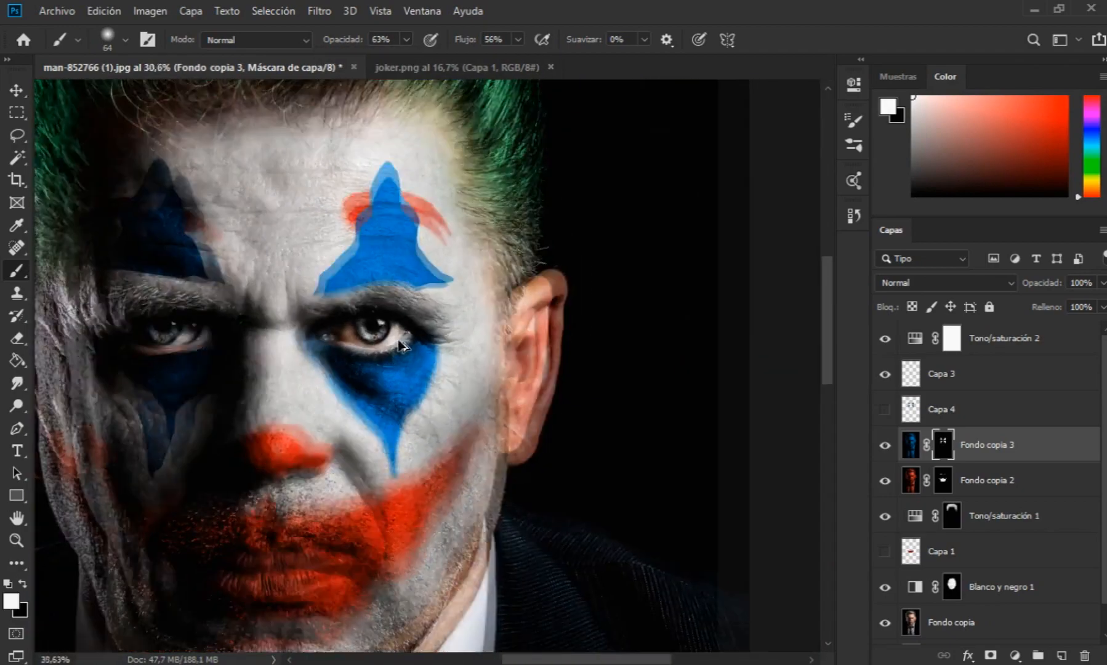
# Step: Soften the outline of the blue above the brightly lit eye on the mask with a 34 px white brush at 100% opacity
pyautogui.scroll(5, 279, 314)
pyautogui.press('x')
pyautogui.click(406, 39)
pyautogui.moveTo(406, 62); pyautogui.dragTo(435, 61)
pyautogui.click(125, 39)
pyautogui.moveTo(124, 97); pyautogui.dragTo(112, 97)
pyautogui.moveTo(270, 330)
pyautogui.mouseDown()
pyautogui.moveTo(247, 361)
pyautogui.moveTo(276, 299)
pyautogui.mouseUp()
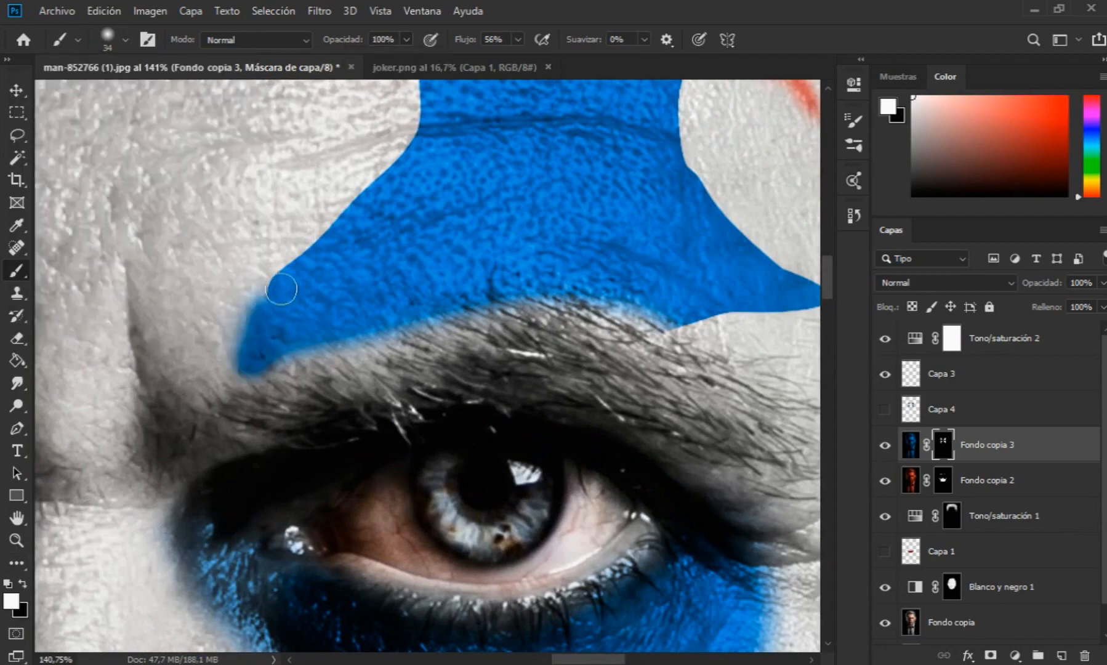
pyautogui.scroll(3, 412, 184)
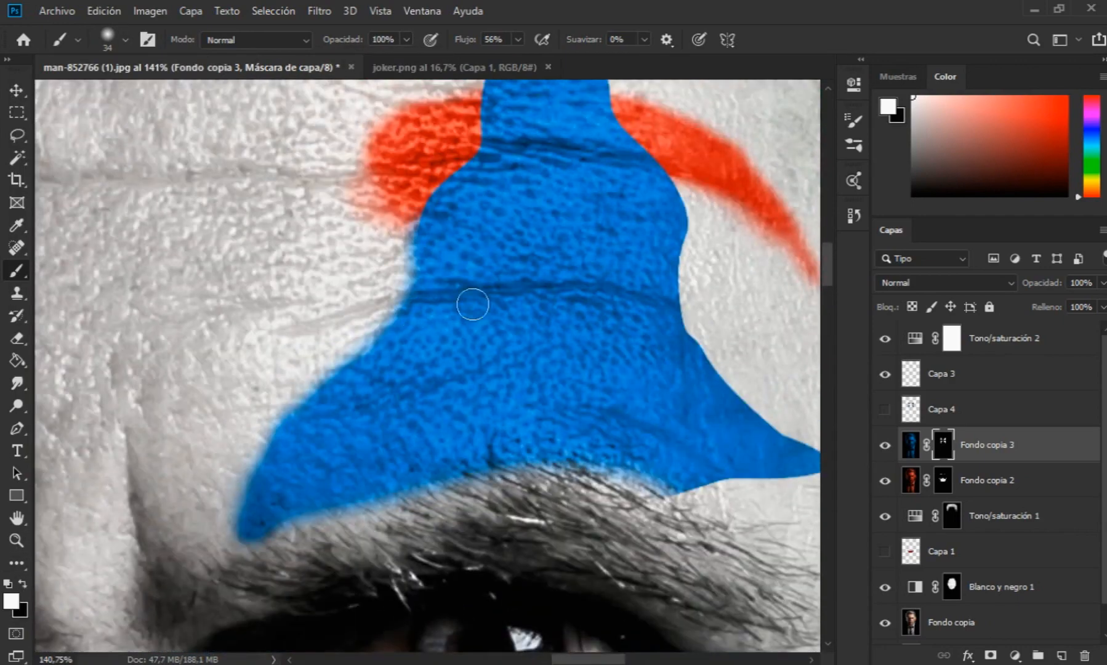
pyautogui.moveTo(679, 337); pyautogui.dragTo(722, 402)
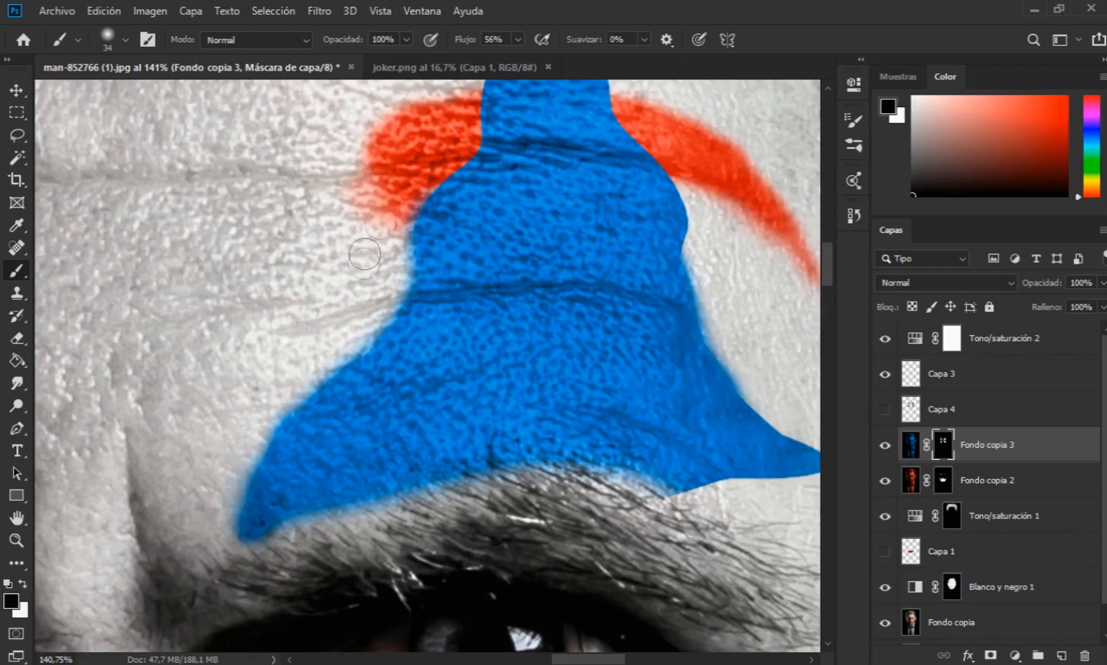
# Step: Erase the blue crossing the brightly lit side's red eyebrow with black on the mask, and reshape the blue's outer edge beneath it
pyautogui.moveTo(452, 166); pyautogui.dragTo(603, 126)
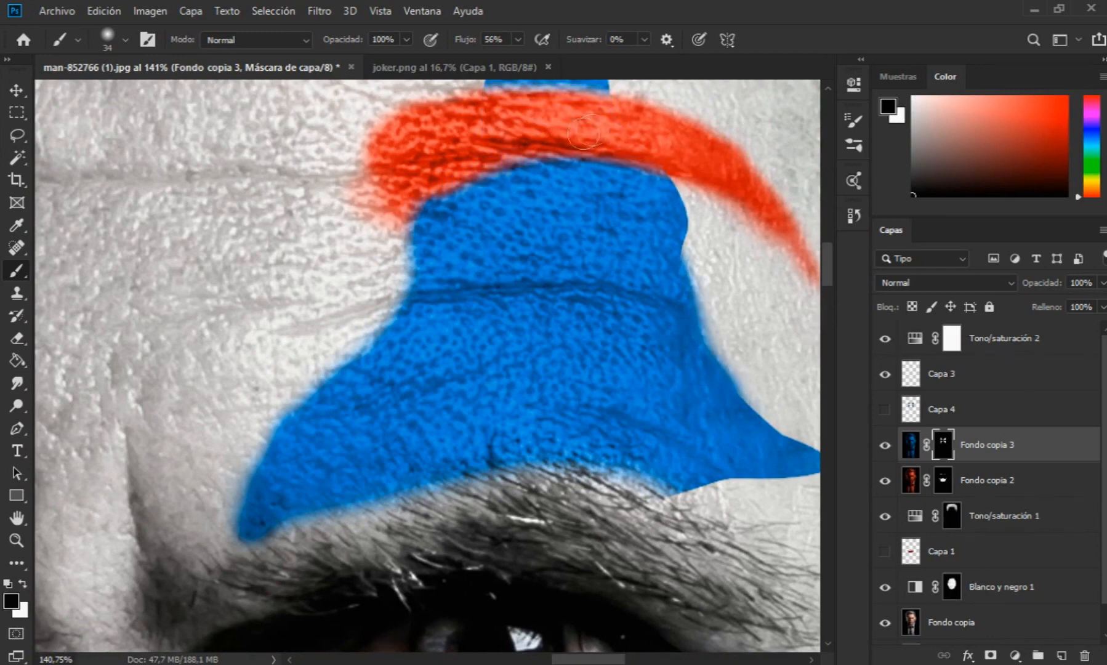
pyautogui.moveTo(391, 62); pyautogui.dragTo(382, 61)
pyautogui.moveTo(438, 180); pyautogui.dragTo(637, 160)
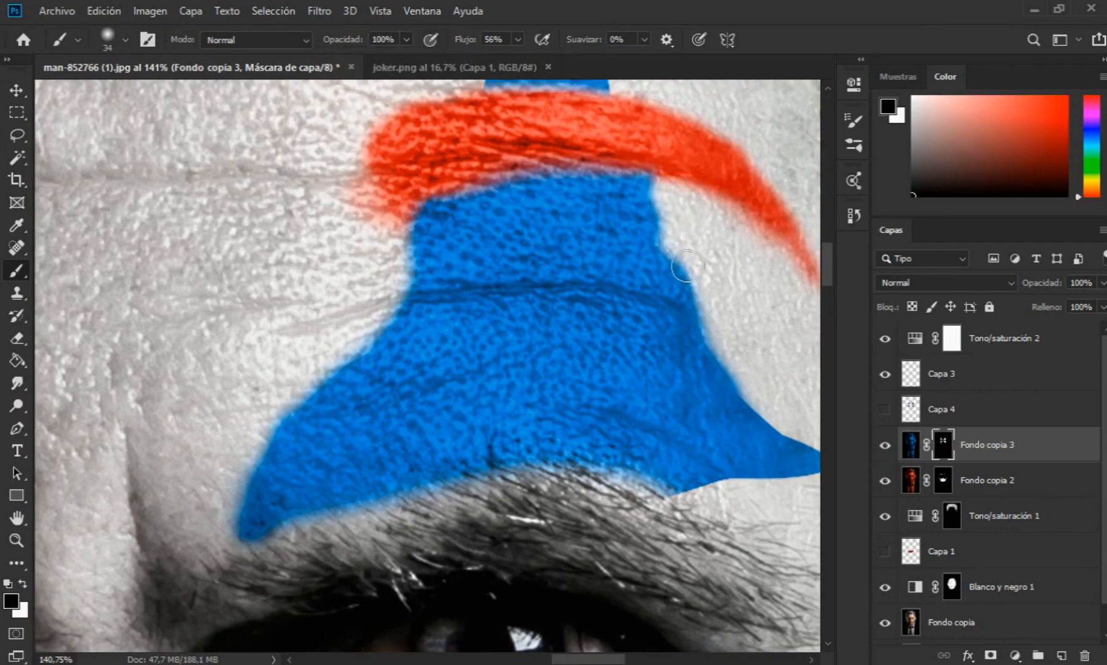
pyautogui.moveTo(677, 218)
pyautogui.mouseDown()
pyautogui.moveTo(692, 304)
pyautogui.moveTo(724, 324)
pyautogui.mouseUp()
pyautogui.hscroll(5, 712, 352)
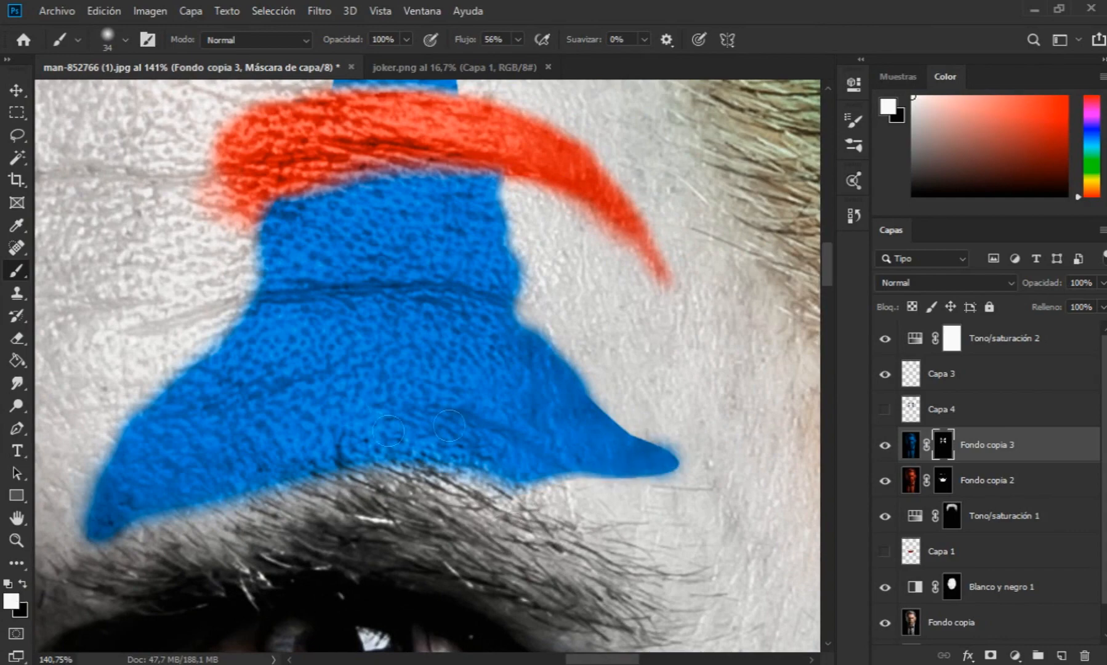
# Step: Extend the outer lower corner of the blue above the brightly lit eye with the white brush on the mask
pyautogui.moveTo(665, 461)
pyautogui.mouseDown()
pyautogui.moveTo(692, 502)
pyautogui.moveTo(649, 420)
pyautogui.moveTo(708, 473)
pyautogui.mouseUp()
pyautogui.press('x')
pyautogui.scroll(-6, 556, 525)
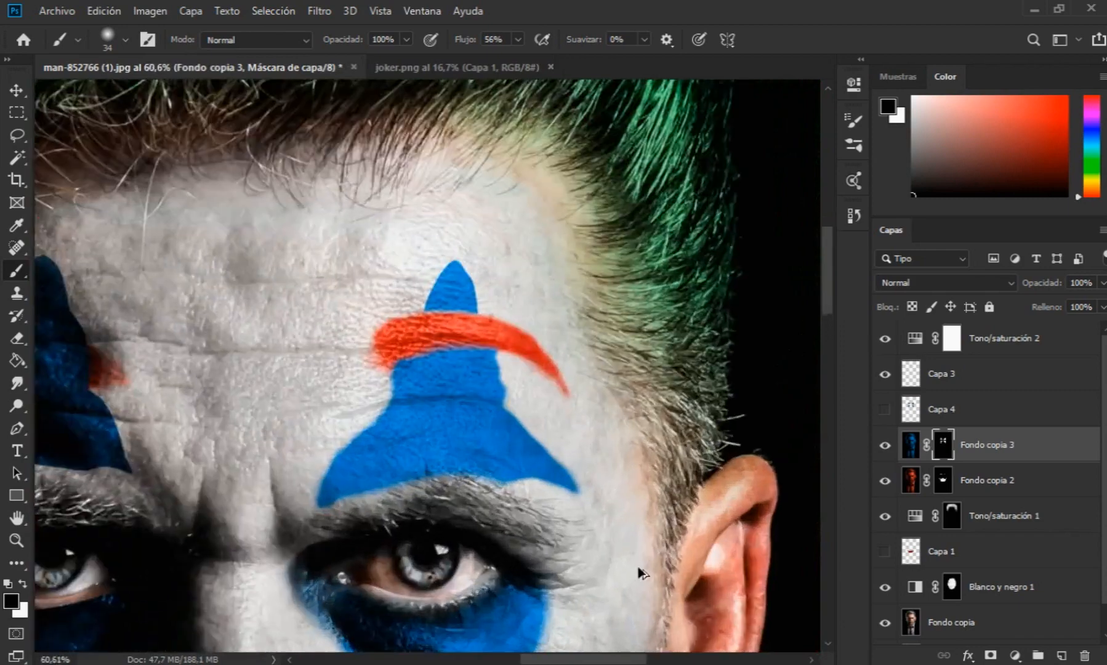
pyautogui.scroll(2, 591, 541)
pyautogui.moveTo(522, 486); pyautogui.dragTo(526, 490)
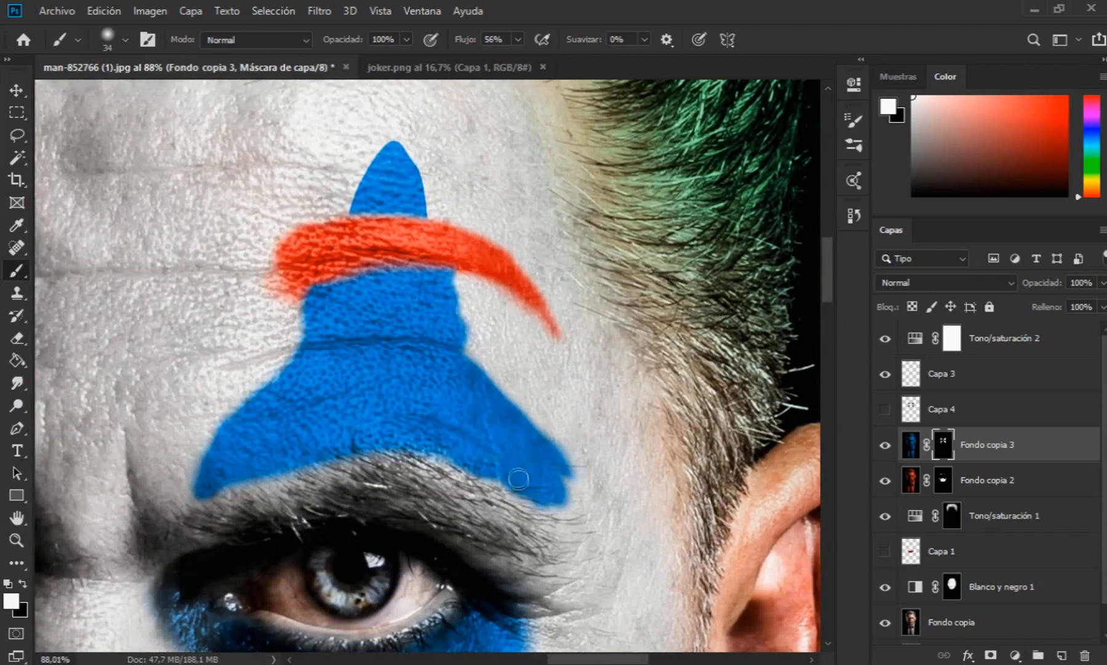
pyautogui.moveTo(467, 412)
pyautogui.mouseDown()
pyautogui.moveTo(541, 448)
pyautogui.moveTo(573, 477)
pyautogui.mouseUp()
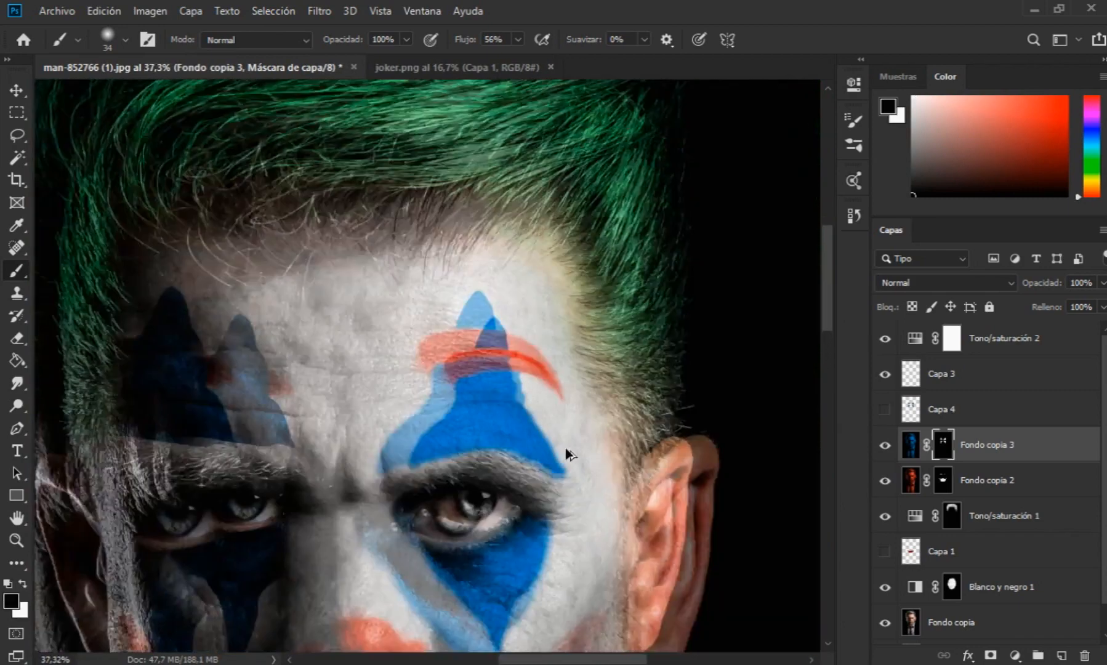
# Step: Smooth the outer edge of the blue above the brightly lit eye with a 67 px black brush at 76% opacity
pyautogui.scroll(3, 565, 452)
pyautogui.click(125, 40)
pyautogui.click(134, 90)
pyautogui.click(406, 39)
pyautogui.click(393, 54)
pyautogui.moveTo(486, 340); pyautogui.dragTo(536, 452)
pyautogui.moveTo(522, 373); pyautogui.dragTo(598, 554)
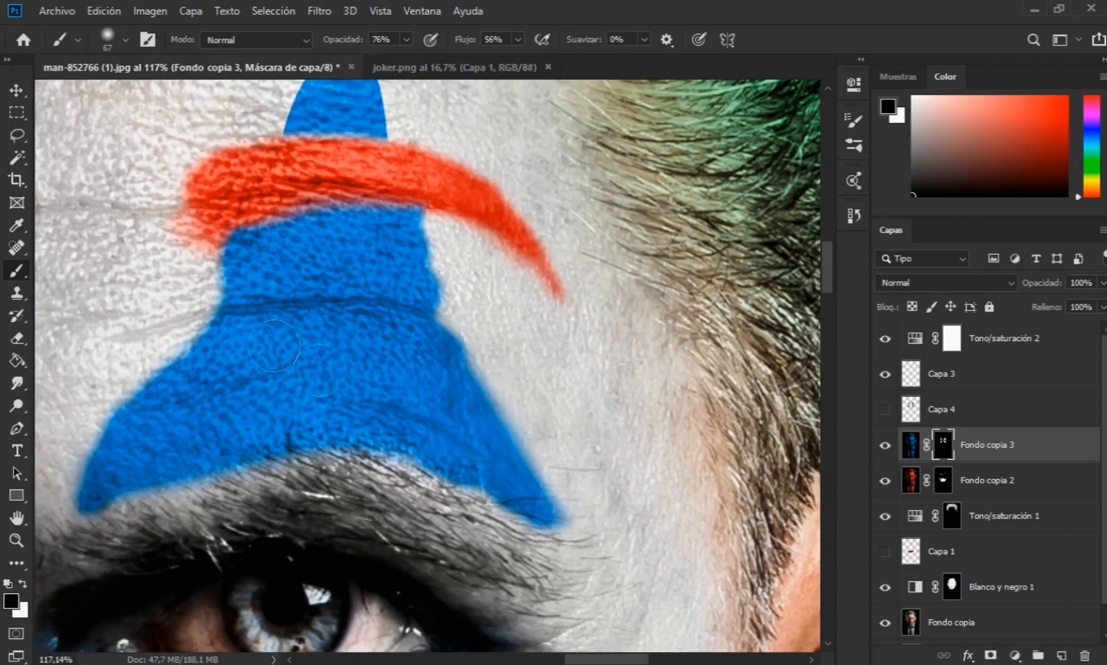
# Step: Shape the blue peak above the brightly lit side's red eyebrow into a narrow point with a 32 px brush at 100% opacity
pyautogui.scroll(-3, 251, 229)
pyautogui.click(125, 41)
pyautogui.click(114, 95)
pyautogui.click(405, 39)
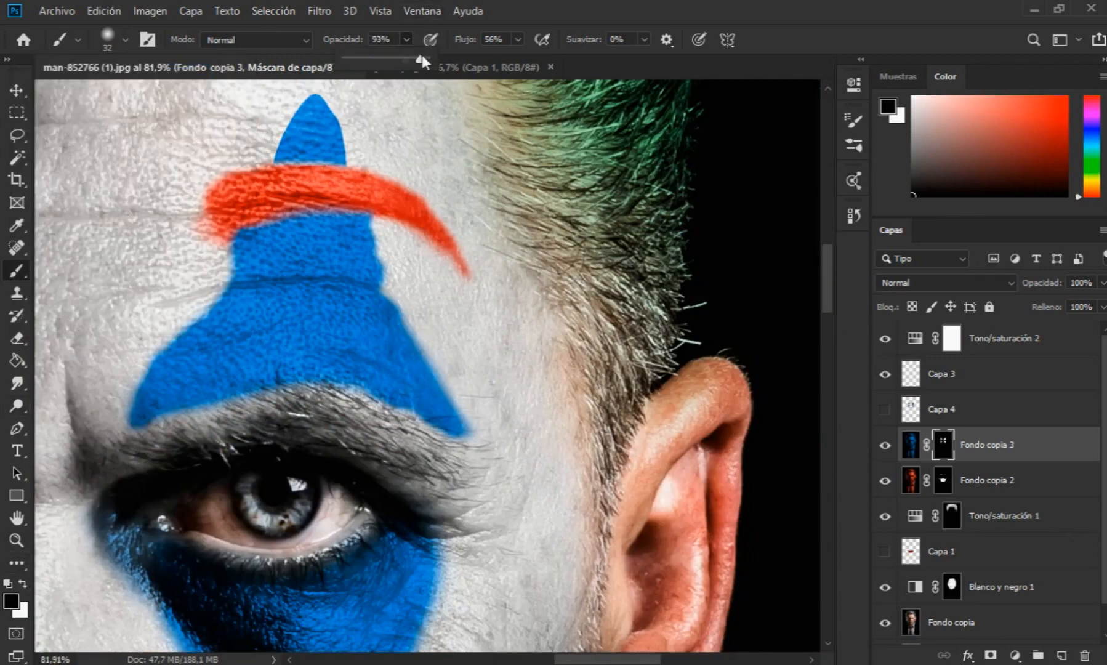
pyautogui.click(421, 55)
pyautogui.scroll(8, 257, 129)
pyautogui.moveTo(331, 170)
pyautogui.mouseDown()
pyautogui.moveTo(316, 205)
pyautogui.moveTo(337, 139)
pyautogui.mouseUp()
pyautogui.click(23, 583)
pyautogui.moveTo(434, 212)
pyautogui.mouseDown()
pyautogui.moveTo(512, 187)
pyautogui.moveTo(492, 140)
pyautogui.mouseUp()
pyautogui.scroll(2, 492, 185)
pyautogui.moveTo(490, 222); pyautogui.dragTo(406, 122)
pyautogui.moveTo(372, 207)
pyautogui.mouseDown()
pyautogui.moveTo(407, 114)
pyautogui.moveTo(424, 177)
pyautogui.mouseUp()
pyautogui.scroll(2, 400, 147)
pyautogui.scroll(-8, 435, 271)
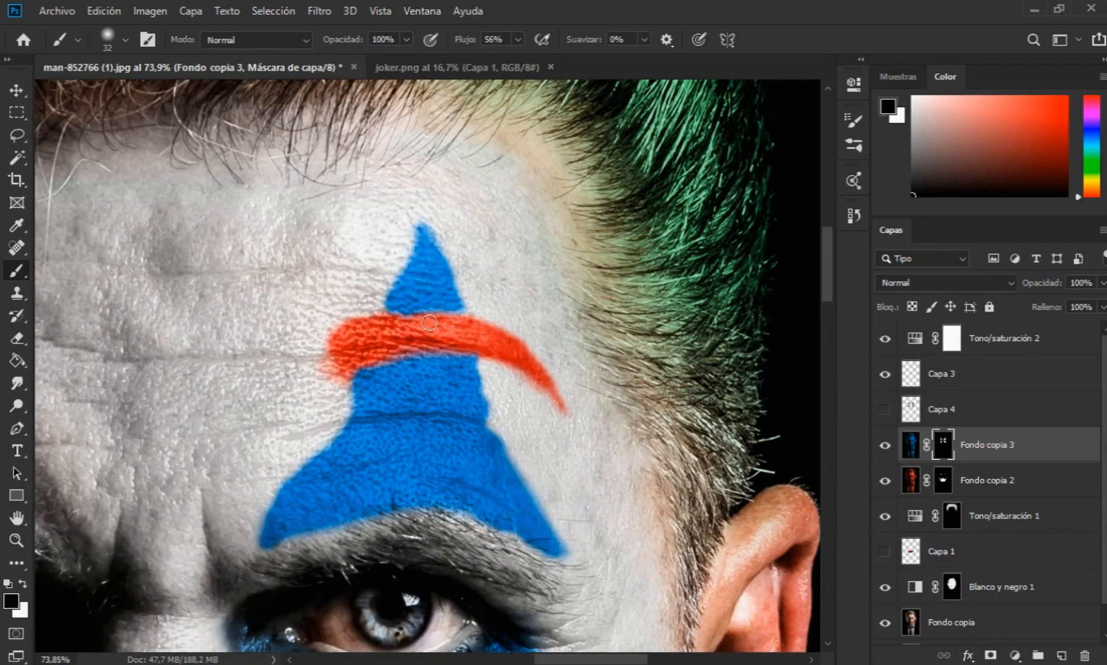
# Step: Feather the outline of the blue above the brightly lit eye with an 81 px white brush at 38% opacity
pyautogui.scroll(-10, 431, 322)
pyautogui.scroll(8, 400, 375)
pyautogui.press('x')
pyautogui.click(125, 41)
pyautogui.click(140, 95)
pyautogui.click(405, 40)
pyautogui.moveTo(408, 64); pyautogui.dragTo(360, 67)
pyautogui.moveTo(386, 398); pyautogui.dragTo(401, 364)
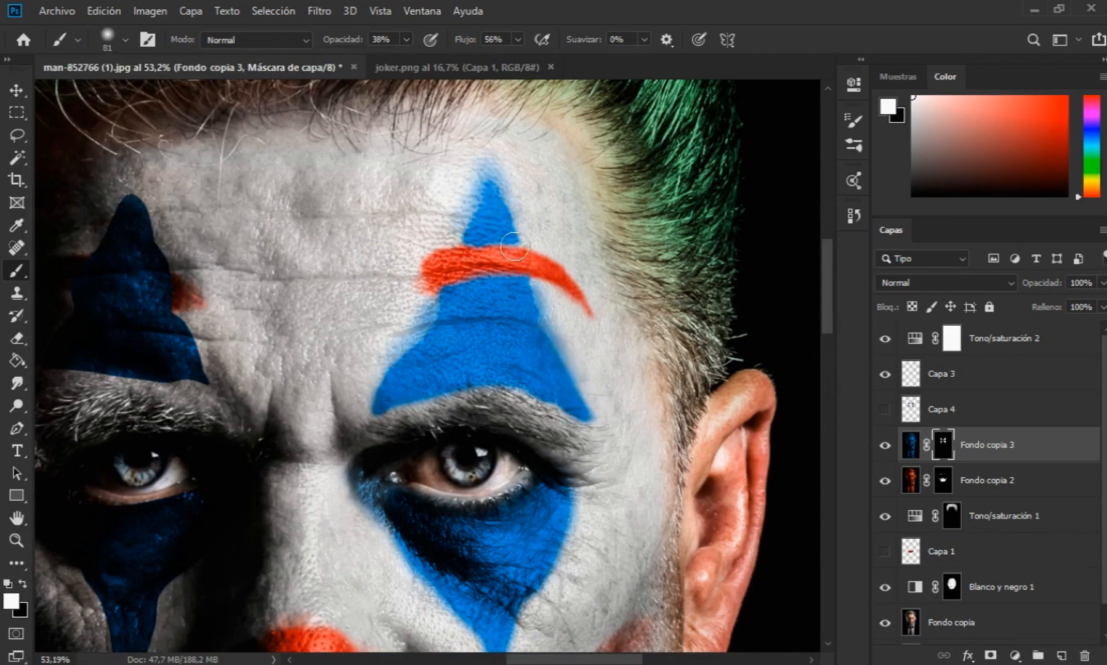
pyautogui.scroll(-10, 573, 414)
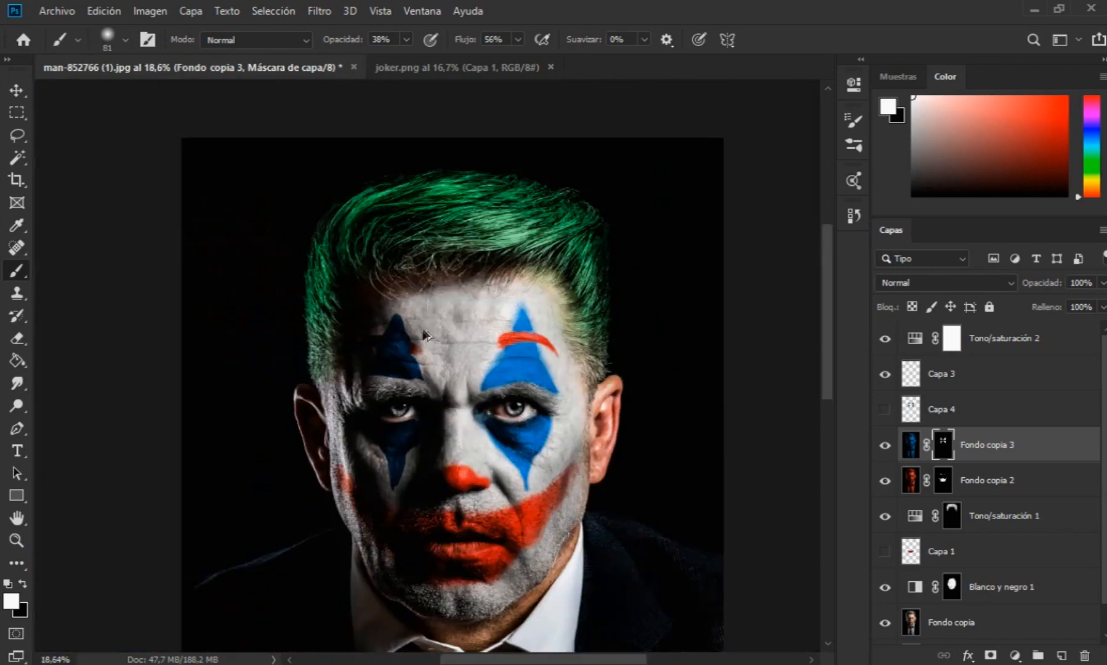
# Step: Erase the blue over the shadowed side's red eyebrow at 100% opacity, and soften and extend the blue's outline down to the natural eyebrow
pyautogui.scroll(14, 388, 366)
pyautogui.press('0')
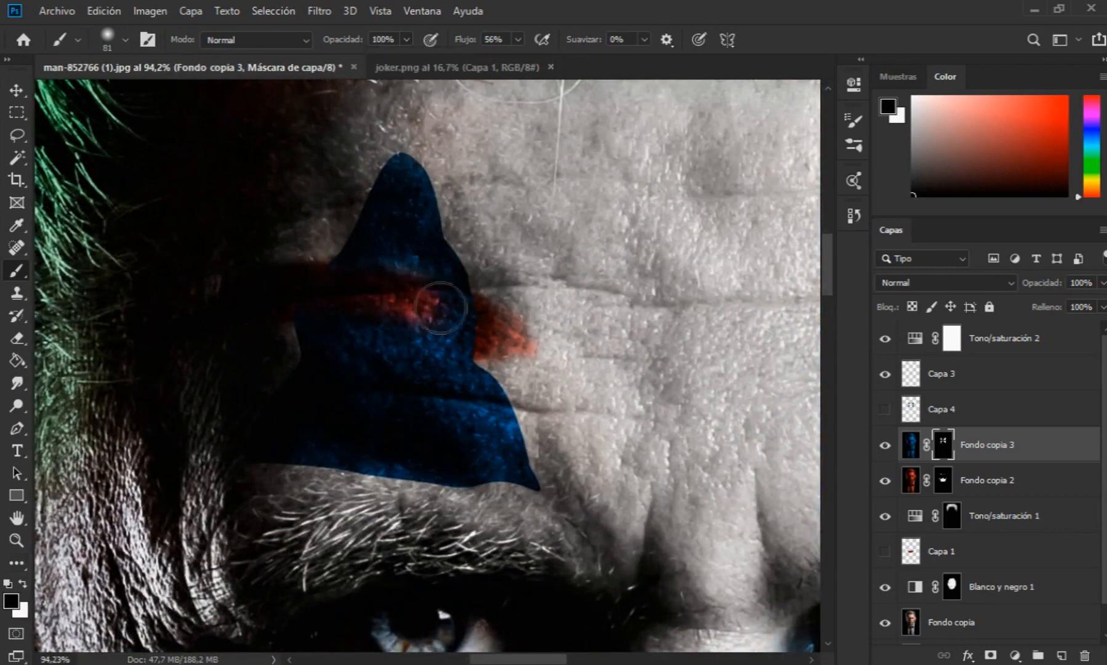
pyautogui.moveTo(392, 161)
pyautogui.mouseDown()
pyautogui.moveTo(419, 247)
pyautogui.moveTo(367, 126)
pyautogui.mouseUp()
pyautogui.moveTo(442, 382)
pyautogui.mouseDown()
pyautogui.moveTo(494, 393)
pyautogui.moveTo(530, 492)
pyautogui.mouseUp()
pyautogui.click(125, 40)
pyautogui.press('Return')
pyautogui.moveTo(270, 468)
pyautogui.mouseDown()
pyautogui.moveTo(466, 483)
pyautogui.moveTo(251, 489)
pyautogui.mouseUp()
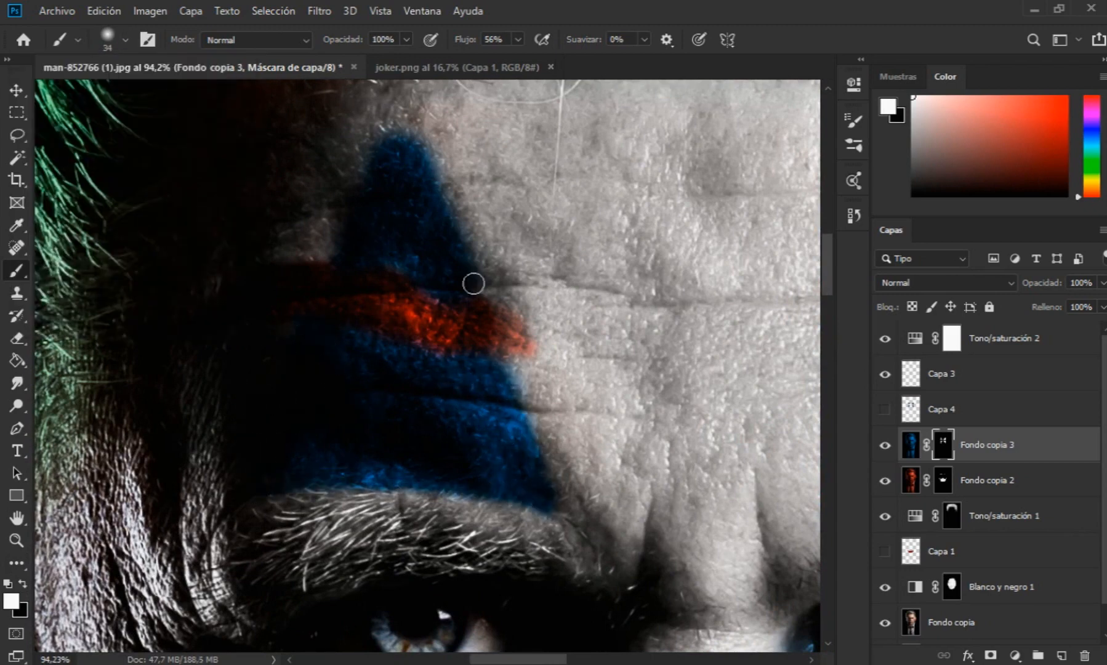
# Step: Lengthen the blue's lower tip below the shadowed eye with the 34 px brush, and blend the area with a 95 px brush at 17% opacity
pyautogui.scroll(-8, 422, 257)
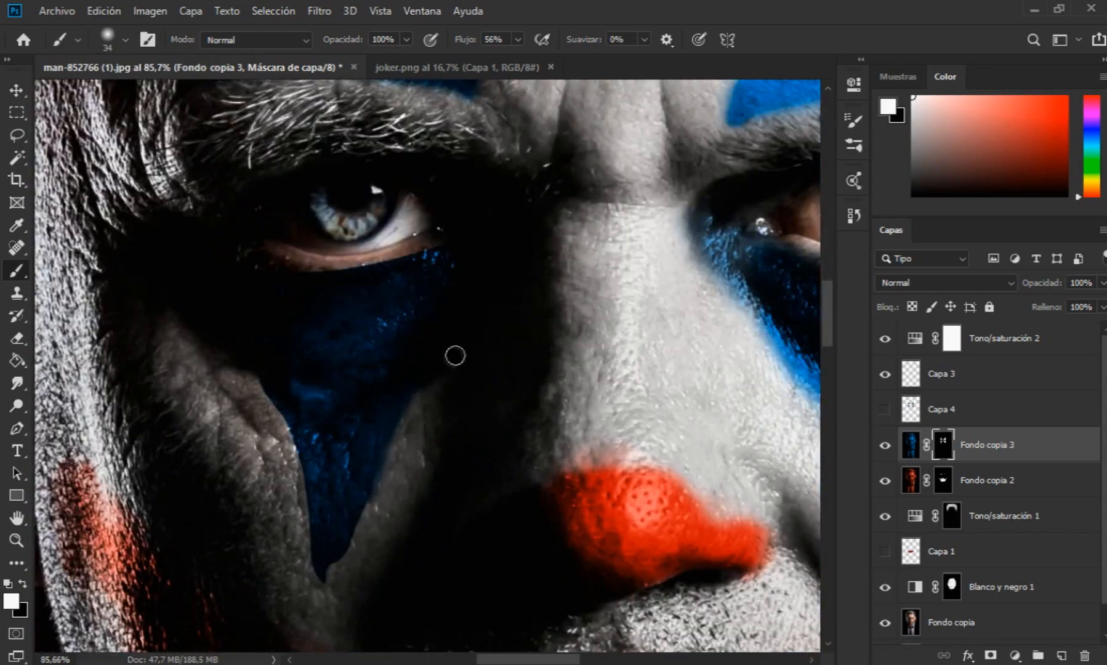
pyautogui.moveTo(398, 379); pyautogui.dragTo(337, 577)
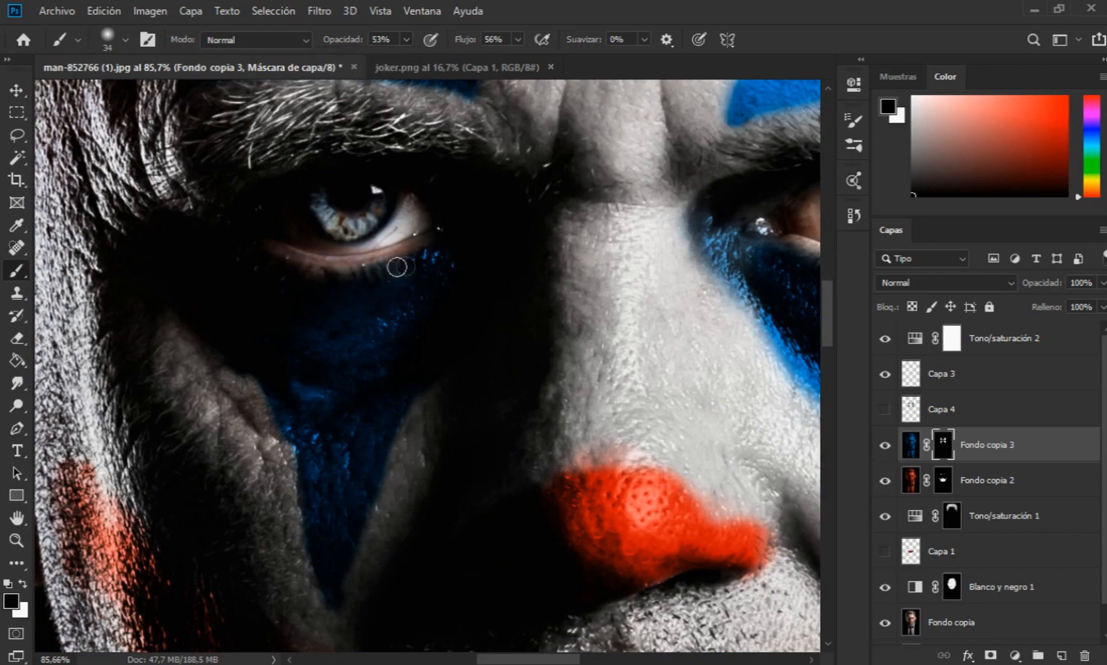
pyautogui.click(125, 40)
pyautogui.moveTo(126, 95); pyautogui.dragTo(150, 94)
pyautogui.click(406, 40)
pyautogui.moveTo(411, 59); pyautogui.dragTo(378, 59)
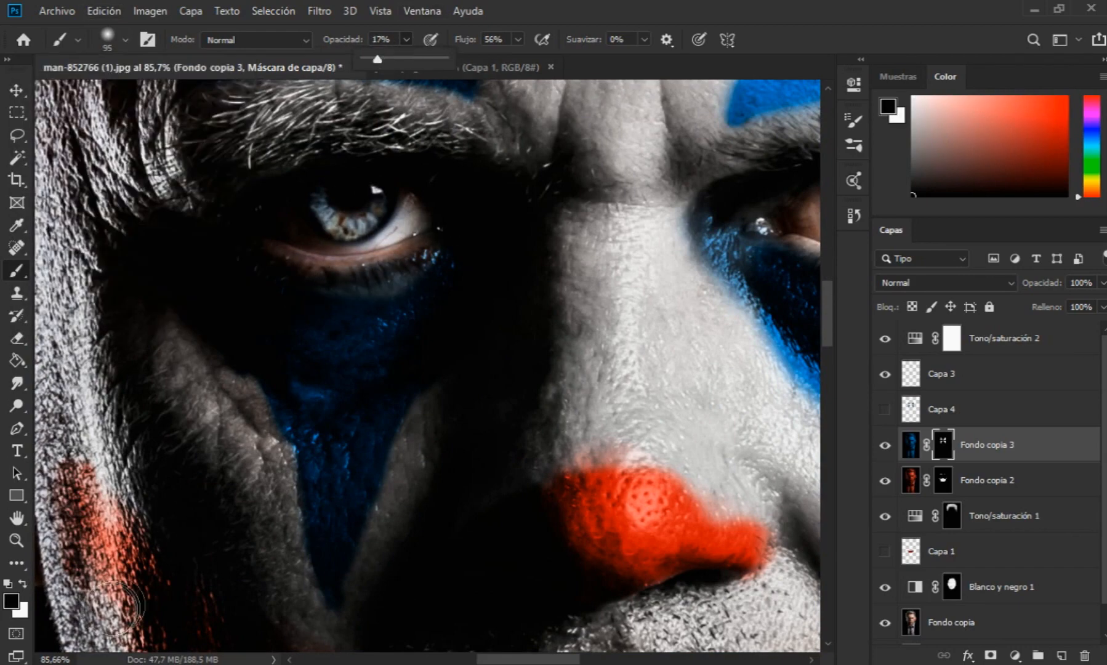
pyautogui.click(23, 584)
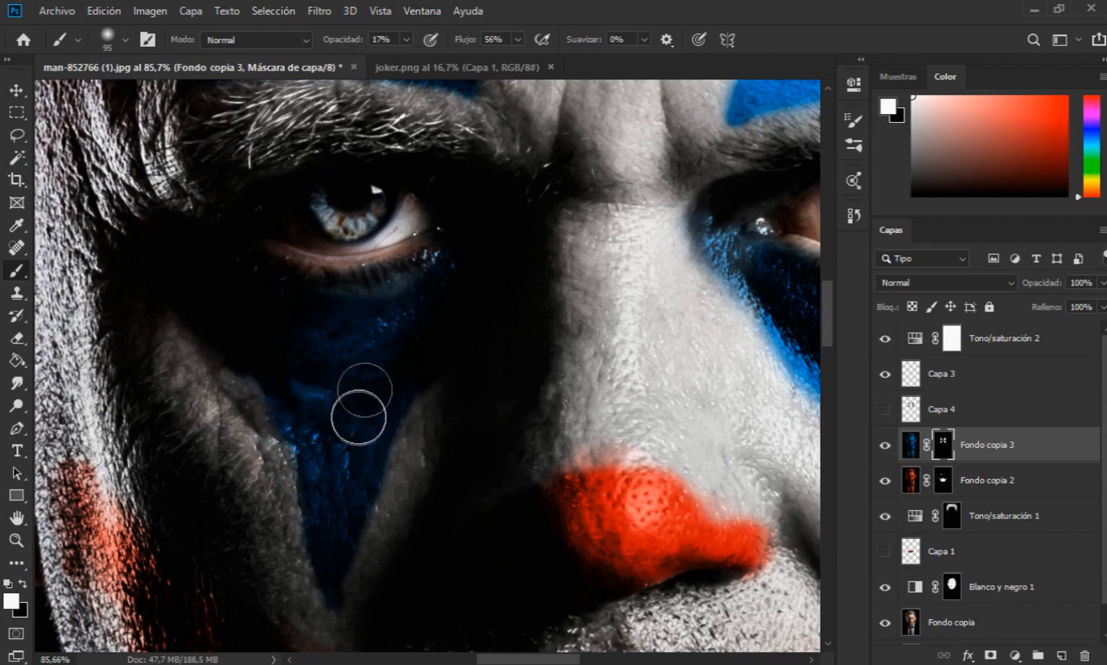
# Step: Examine the blue makeup around both eyes, on the whole portrait and close up
pyautogui.hotkey('ctrl', '0')
pyautogui.scroll(-3, 645, 218)
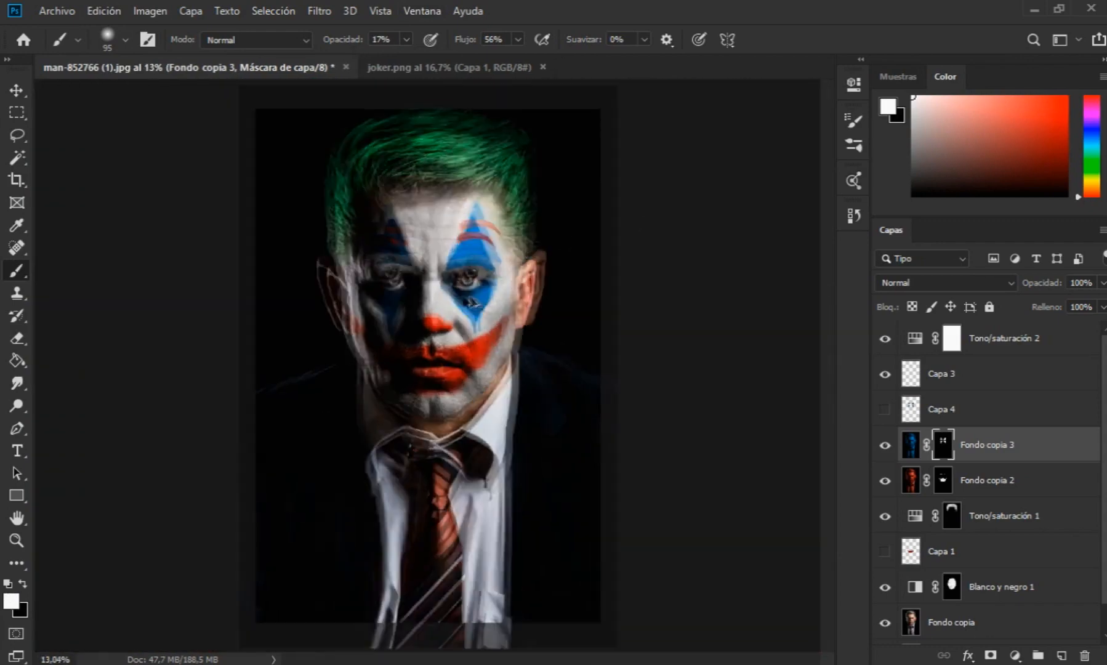
pyautogui.scroll(5, 435, 253)
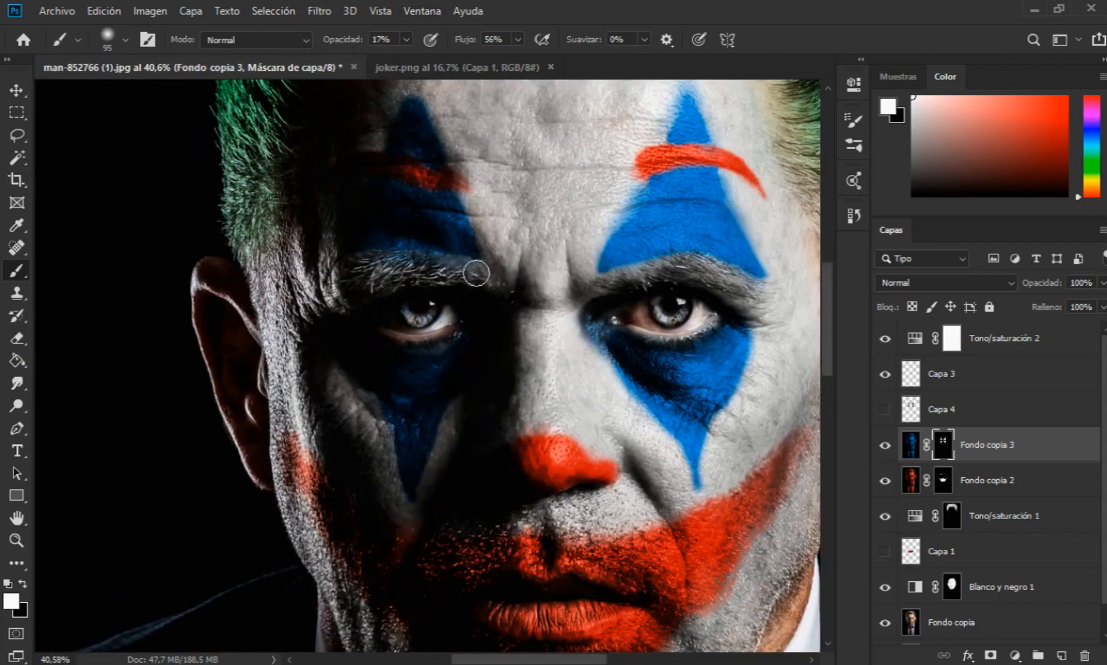
pyautogui.scroll(-5, 457, 265)
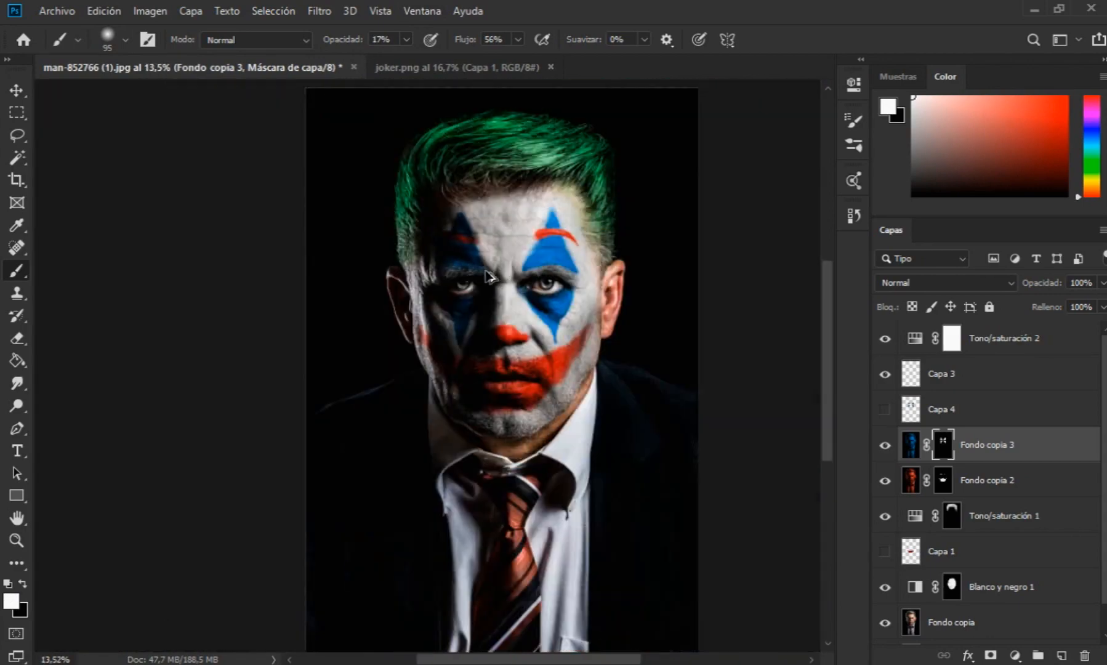
pyautogui.press('v')
pyautogui.scroll(5, 443, 252)
pyautogui.scroll(3, 443, 252)
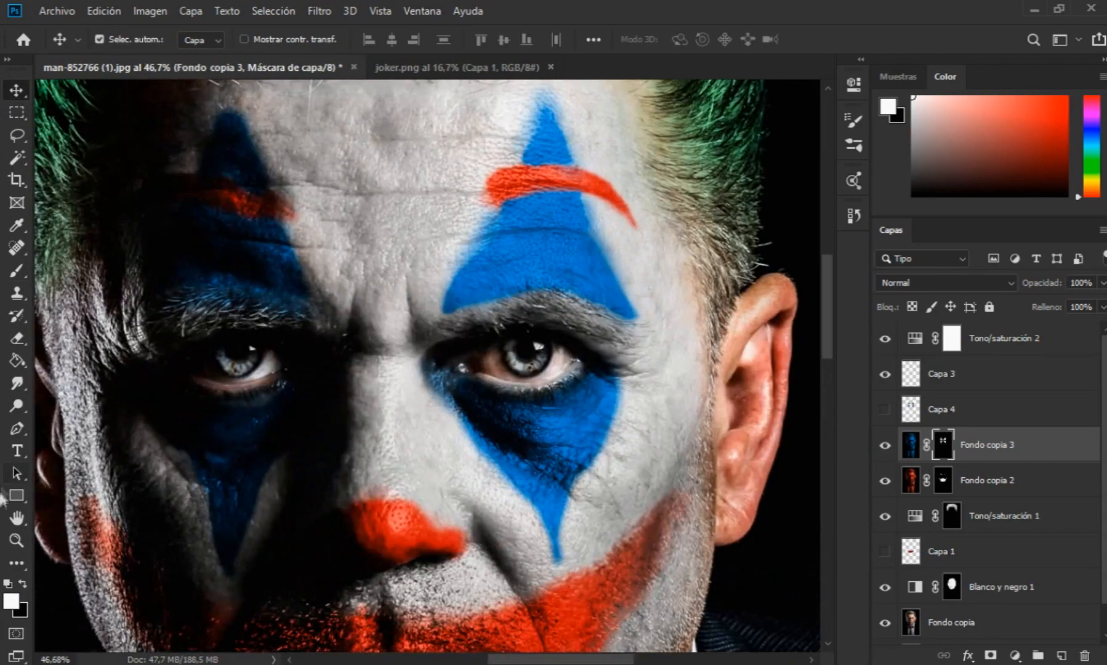
# Step: Try Curves adjustments to the darker and lighter tones of the blue Fondo copia 3 layer
pyautogui.scroll(-5, 431, 308)
pyautogui.click(150, 10)
pyautogui.moveTo(178, 52)
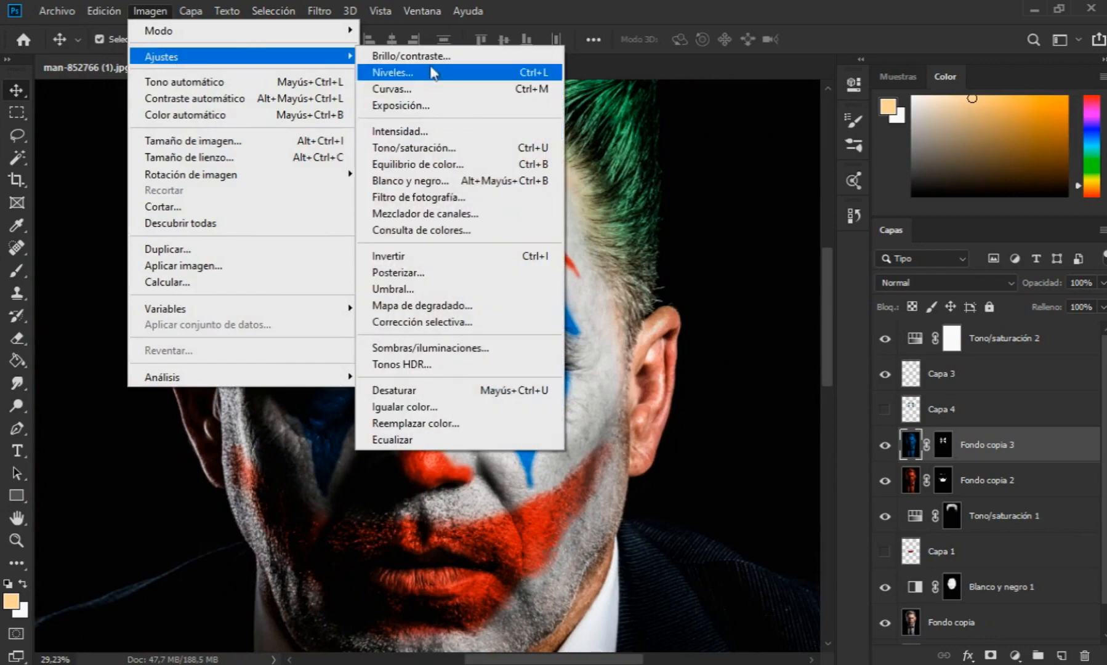
pyautogui.click(444, 94)
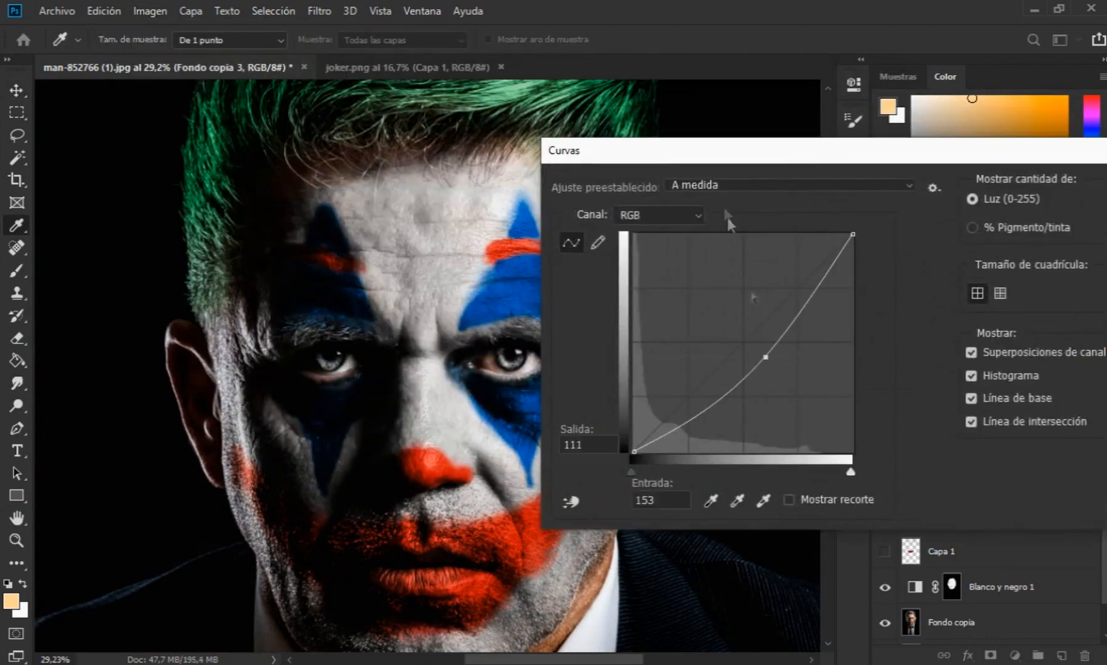
pyautogui.moveTo(678, 148); pyautogui.dragTo(801, 144)
pyautogui.moveTo(892, 348); pyautogui.dragTo(875, 396)
pyautogui.moveTo(922, 321); pyautogui.dragTo(922, 287)
pyautogui.moveTo(873, 393); pyautogui.dragTo(863, 375)
pyautogui.moveTo(918, 317); pyautogui.dragTo(925, 282)
pyautogui.moveTo(863, 375); pyautogui.dragTo(815, 394)
pyautogui.moveTo(868, 148); pyautogui.dragTo(675, 179)
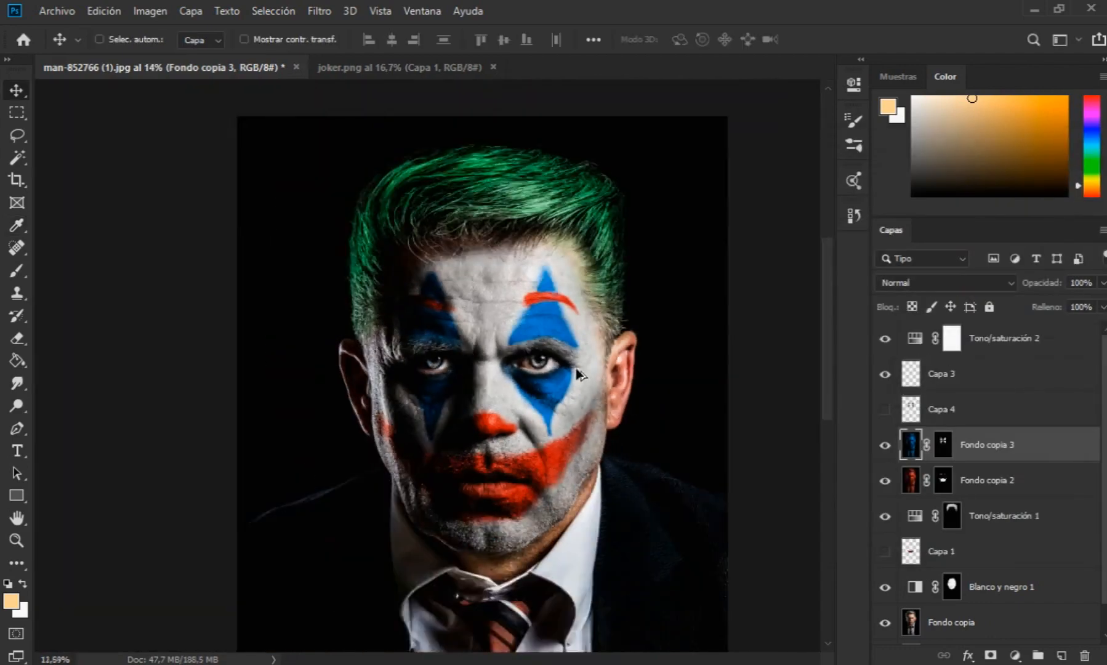
# Step: Fade the edges of the blue around both eyes with a 95 px black brush at 47% opacity on the Fondo copia 3 mask
pyautogui.hotkey('ctrl', '+')
pyautogui.click(942, 444)
pyautogui.hotkey('ctrl', '+')
pyautogui.press('b')
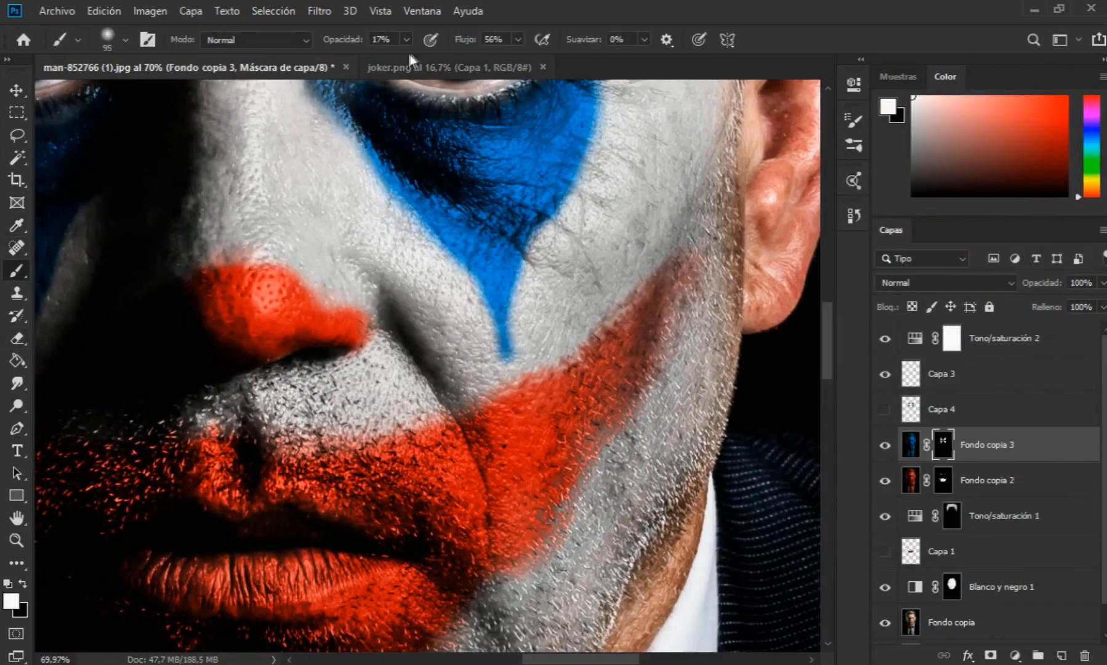
pyautogui.press('x')
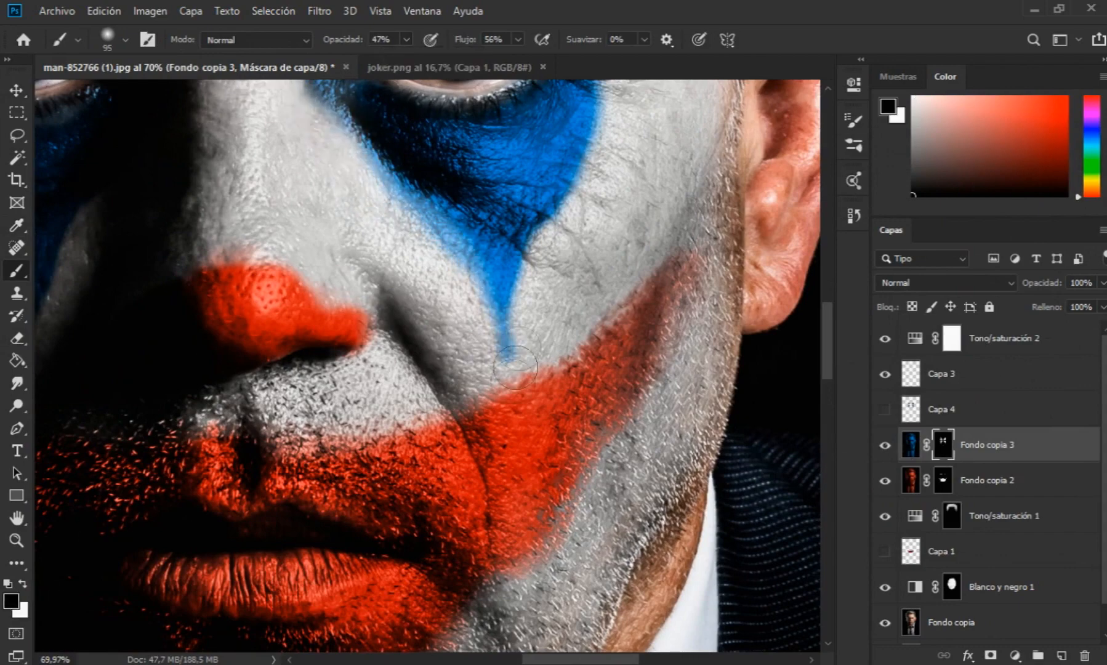
pyautogui.scroll(5, 577, 233)
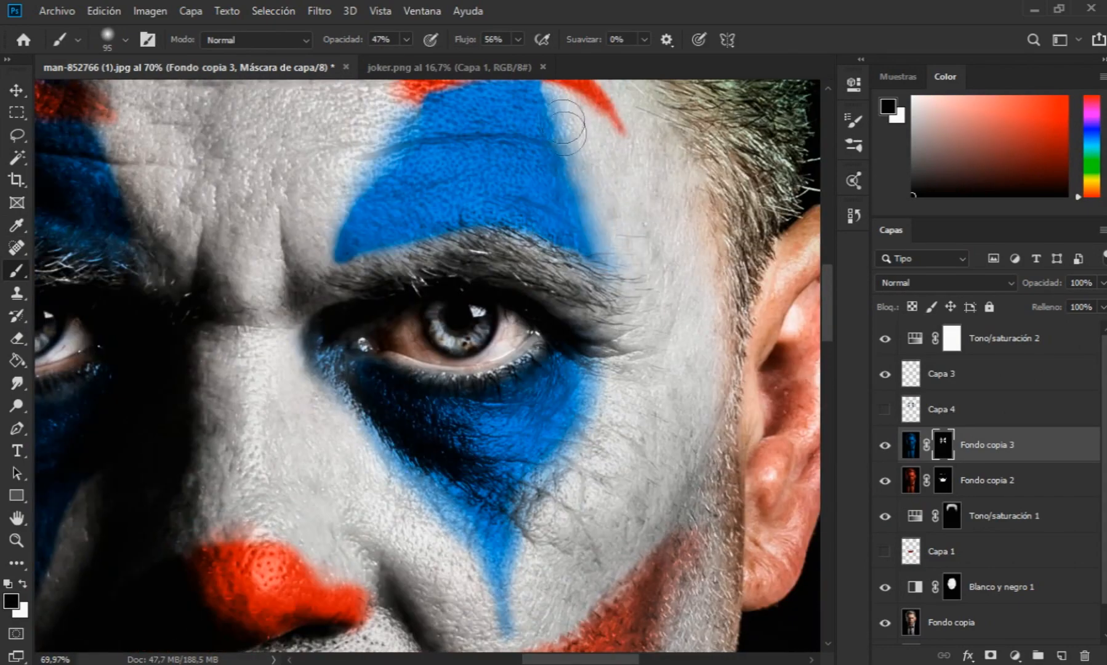
pyautogui.scroll(5, 345, 177)
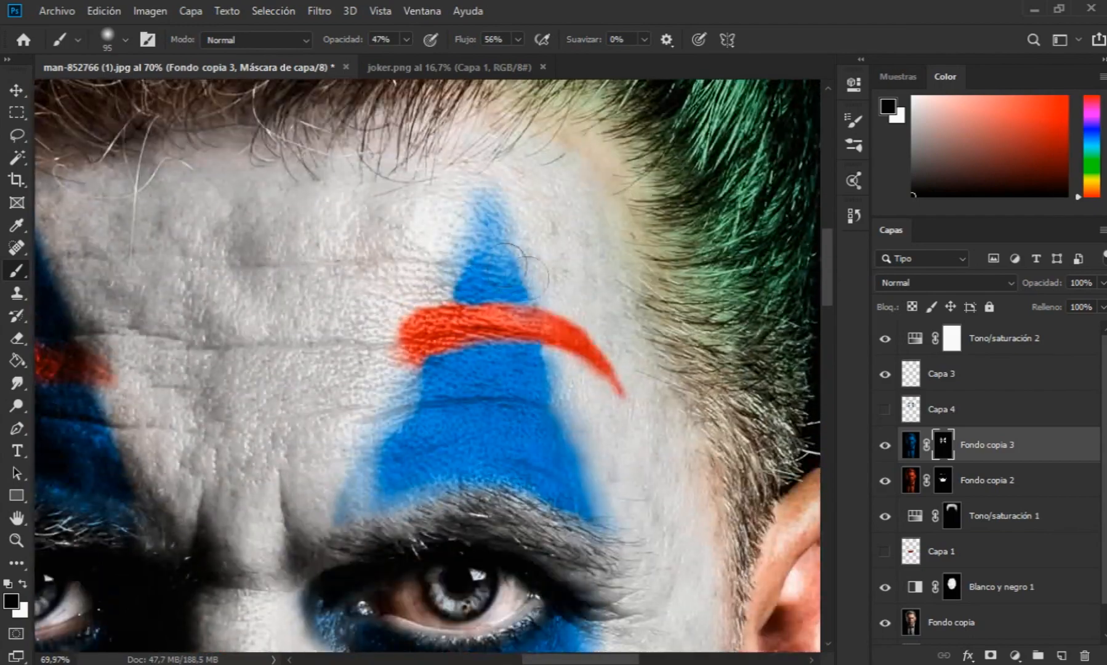
pyautogui.hscroll(-6, 456, 455)
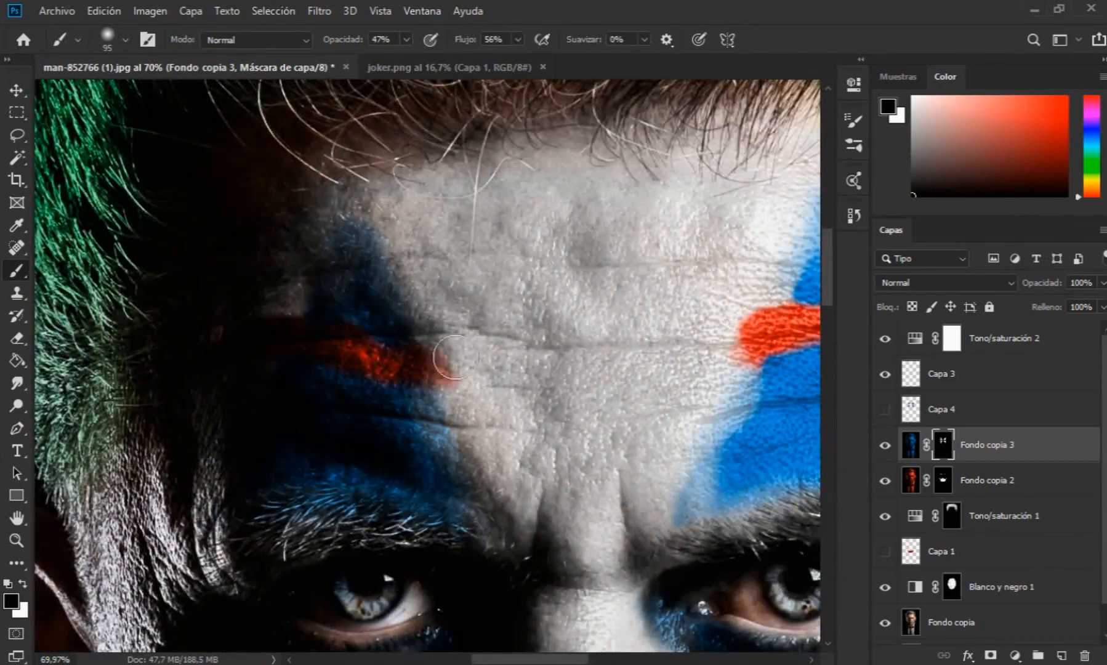
pyautogui.scroll(-6, 437, 385)
# Step: Smudge the edge of the blue below the shadowed eye on the mask, undoing the first stroke and using a lower intensity
pyautogui.click(17, 383)
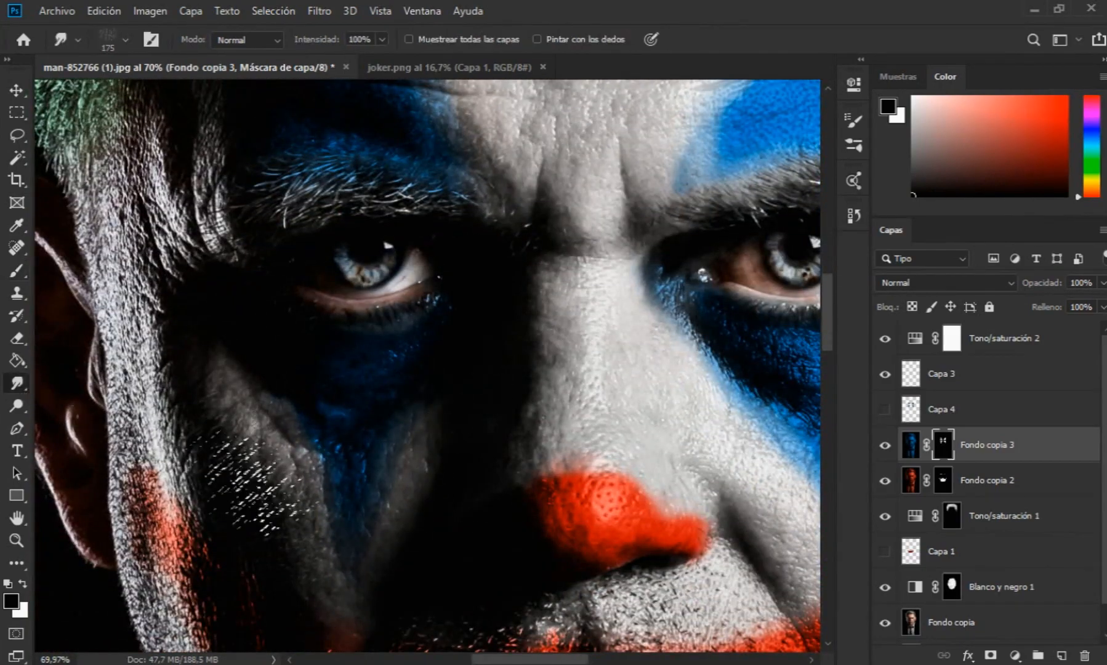
pyautogui.click(125, 39)
pyautogui.click(34, 170)
pyautogui.moveTo(278, 420); pyautogui.dragTo(333, 450)
pyautogui.hotkey('ctrl', 'z')
pyautogui.click(381, 40)
pyautogui.moveTo(381, 60); pyautogui.dragTo(341, 60)
pyautogui.moveTo(297, 370)
pyautogui.mouseDown()
pyautogui.moveTo(283, 408)
pyautogui.moveTo(313, 480)
pyautogui.mouseUp()
# Step: Build up the blue above the shadowed eye with white at 47% opacity, and blend the blue below the brightly lit eye at 17%
pyautogui.press('b')
pyautogui.press('x')
pyautogui.scroll(4, 306, 257)
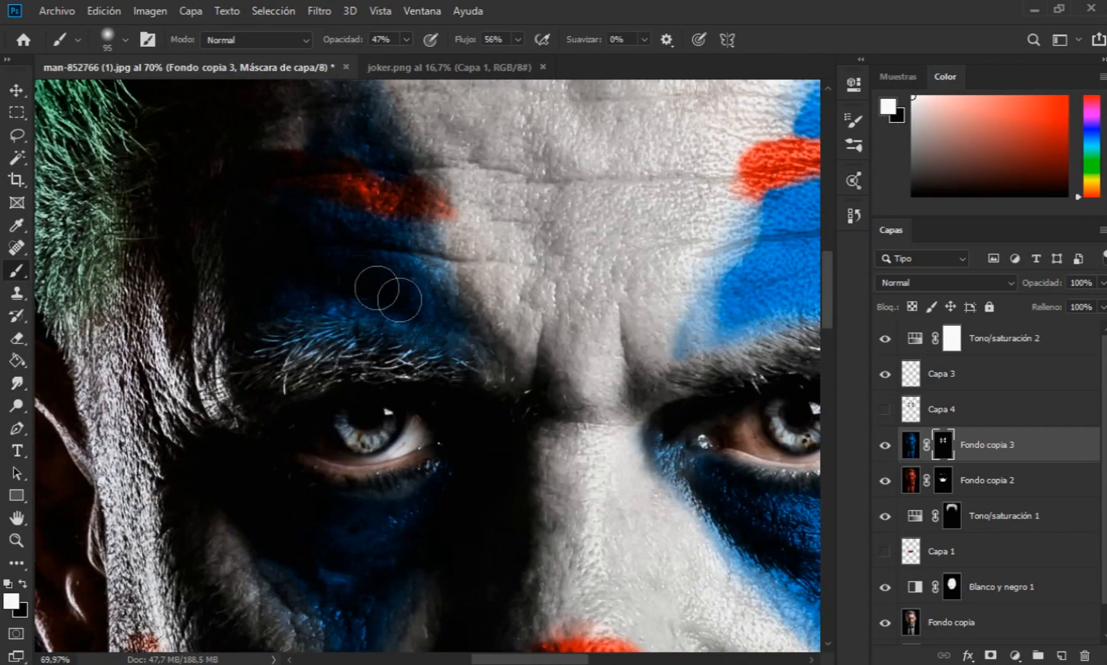
pyautogui.scroll(-4, 343, 266)
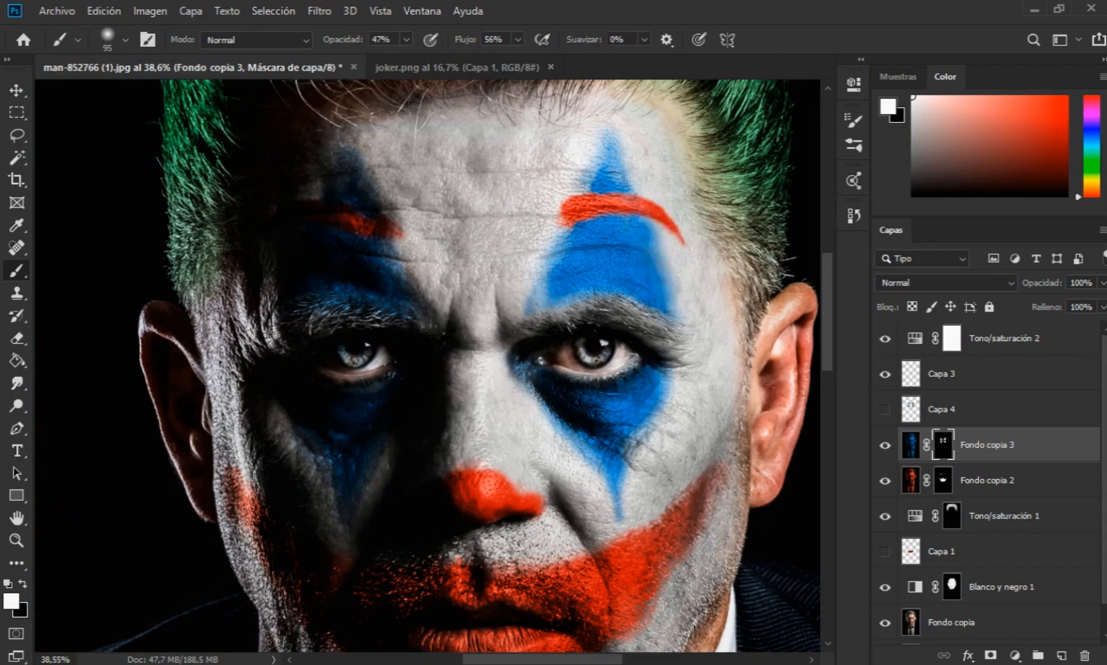
pyautogui.moveTo(386, 58); pyautogui.dragTo(380, 58)
pyautogui.moveTo(654, 394); pyautogui.dragTo(634, 477)
pyautogui.scroll(-5, 578, 437)
# Step: Touch up the red around the nose with the white brush at 17% opacity on the Fondo copia 2 mask
pyautogui.click(942, 483)
pyautogui.scroll(5, 409, 319)
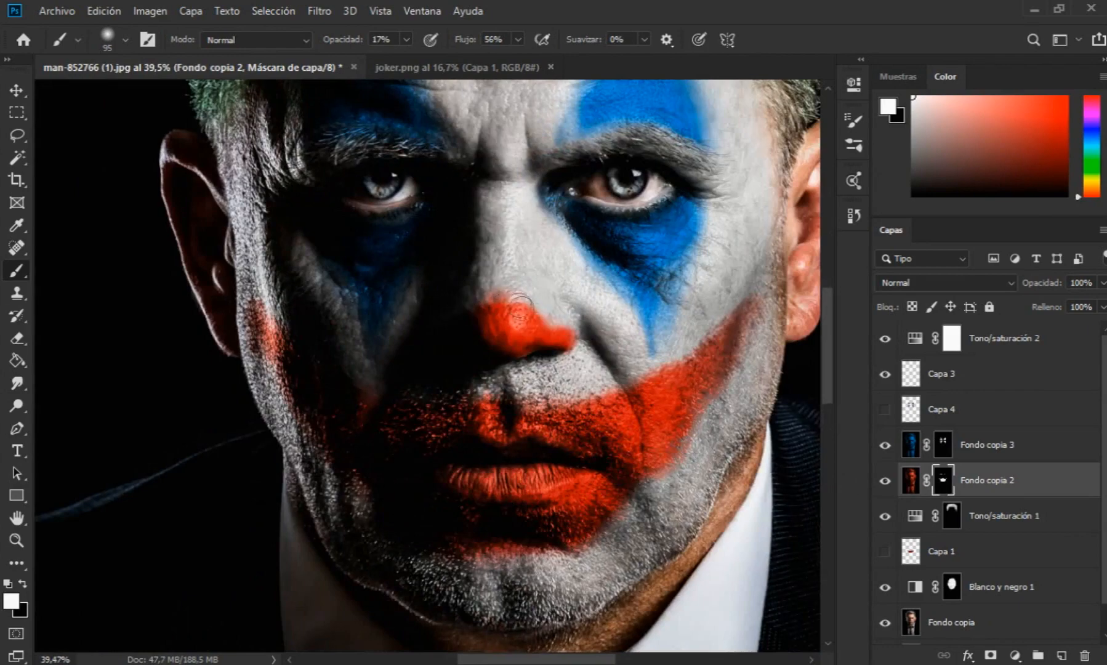
pyautogui.scroll(-4, 545, 337)
# Step: Preview other blend modes on the red Fondo copia 2 layer, keep it on Normal, and set its opacity to 95%
pyautogui.click(908, 623)
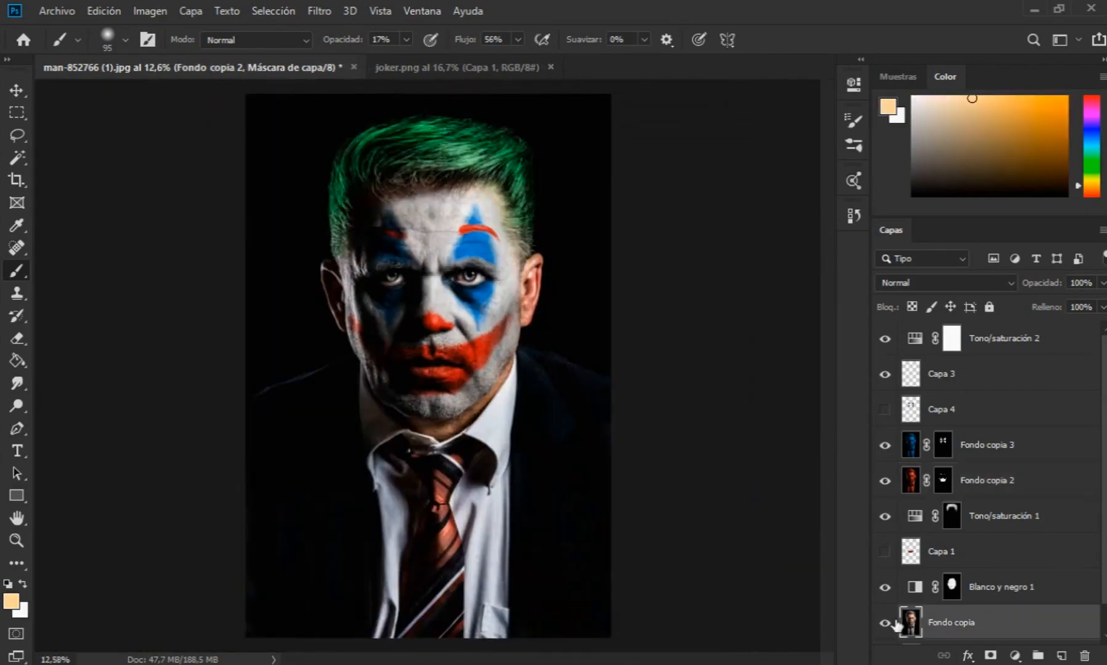
pyautogui.scroll(-1, 893, 561)
pyautogui.scroll(2, 468, 274)
pyautogui.scroll(2, 468, 274)
pyautogui.click(985, 448)
pyautogui.click(942, 282)
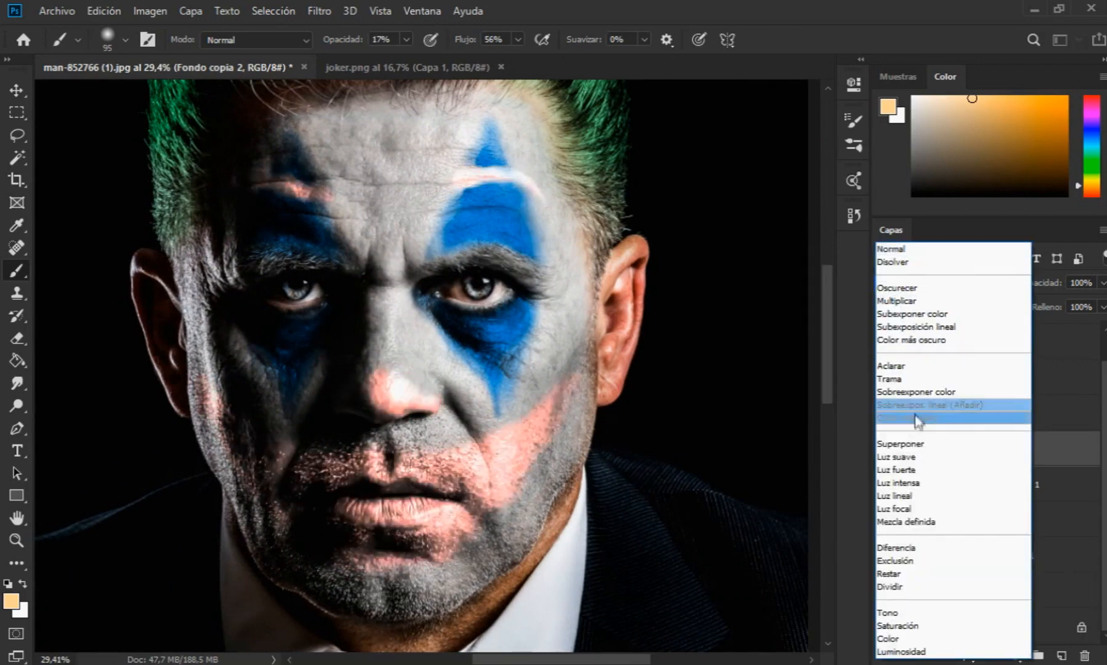
pyautogui.click(1102, 282)
pyautogui.moveTo(1083, 302); pyautogui.dragTo(1096, 302)
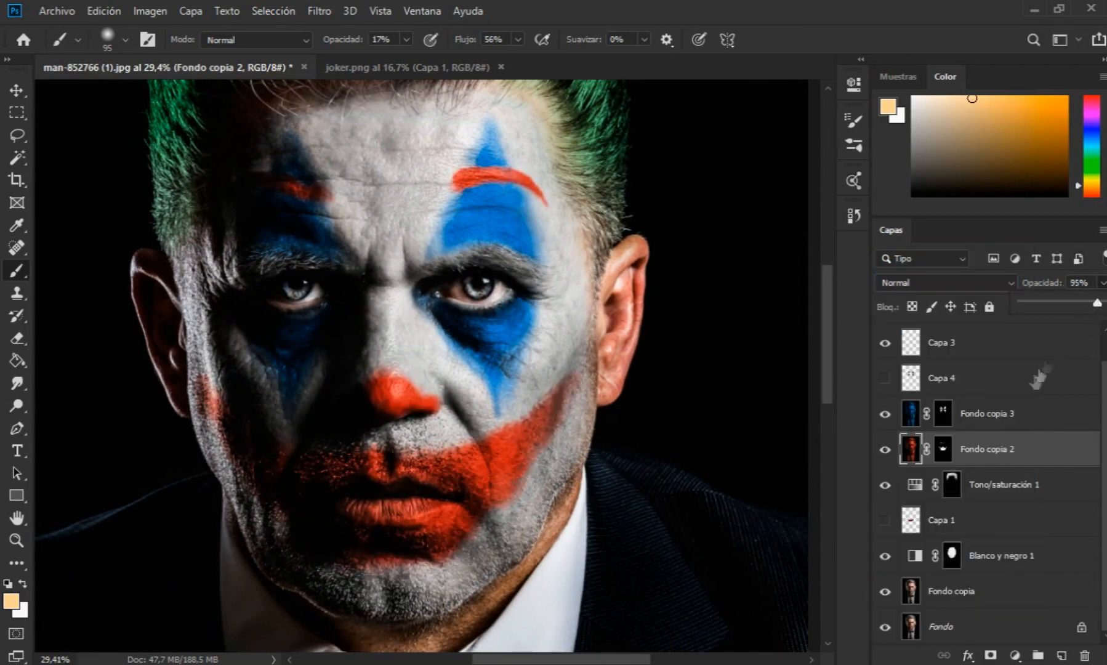
# Step: Lower the Blanco y negro 1 adjustment layer's opacity to about 77%, and select the Fondo copia 3 layer's mask
pyautogui.click(915, 557)
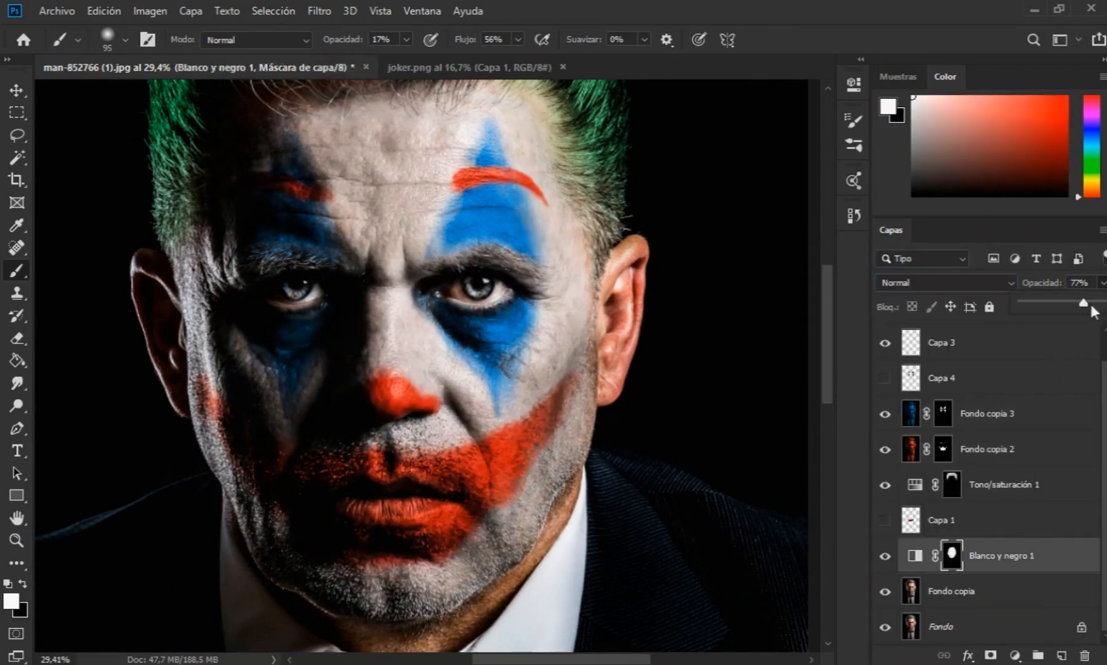
pyautogui.hotkey('ctrl', '0')
pyautogui.press('v')
pyautogui.scroll(3, 549, 272)
pyautogui.click(951, 421)
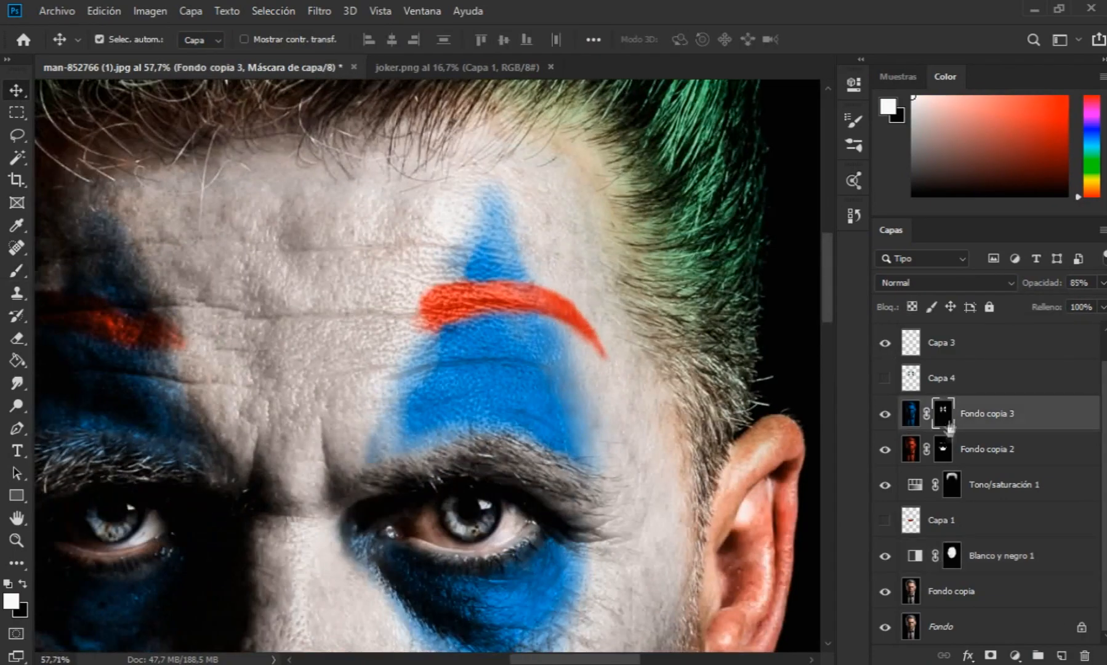
# Step: Inspect the red makeup on the Fondo copia 2 layer around the eyebrows, nose and mouth, both up close and in the full portrait
pyautogui.hotkey('alt', '[')
pyautogui.press('b')
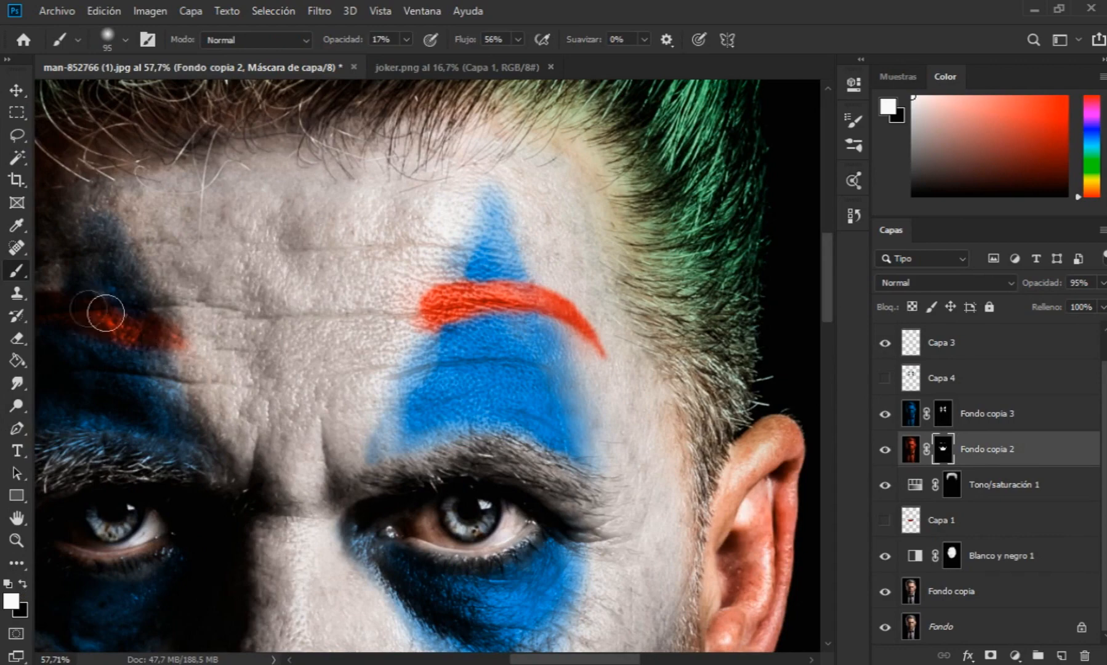
pyautogui.scroll(-5, 58, 318)
pyautogui.press('v')
pyautogui.hotkey('ctrl', '0')
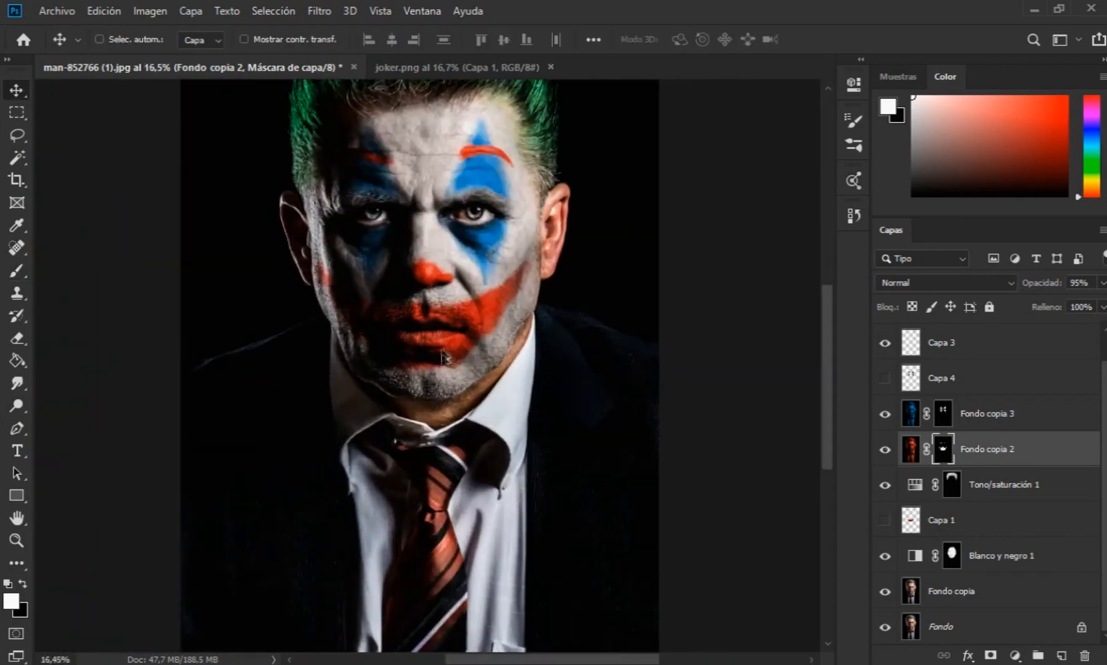
pyautogui.scroll(5, 440, 406)
pyautogui.press('b')
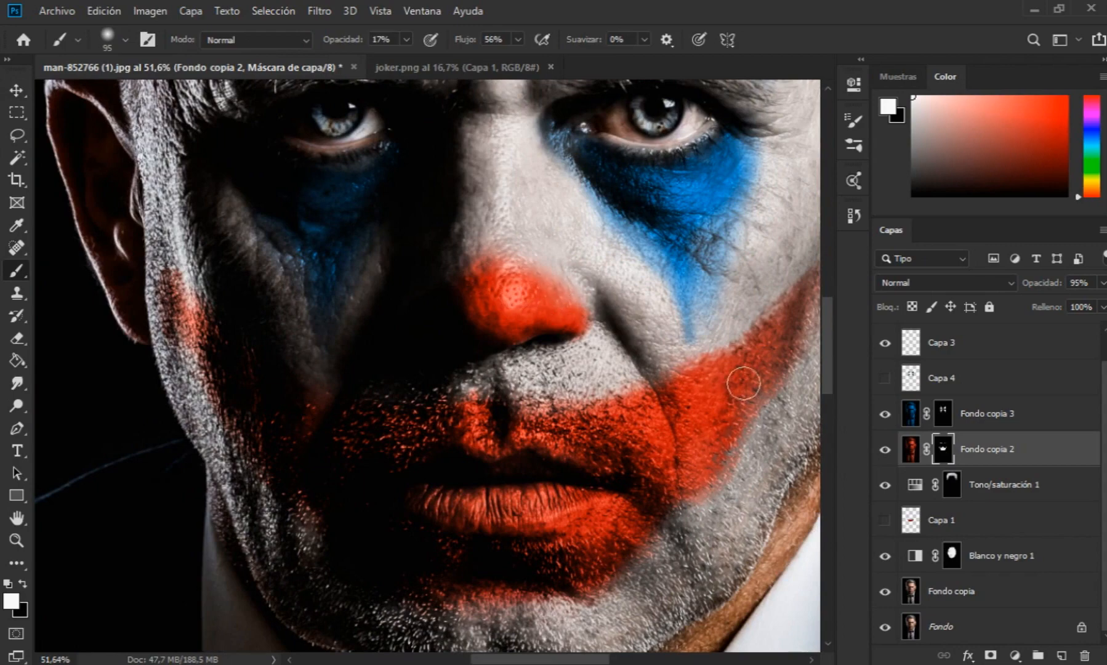
pyautogui.scroll(-17, 486, 411)
pyautogui.scroll(5, 383, 375)
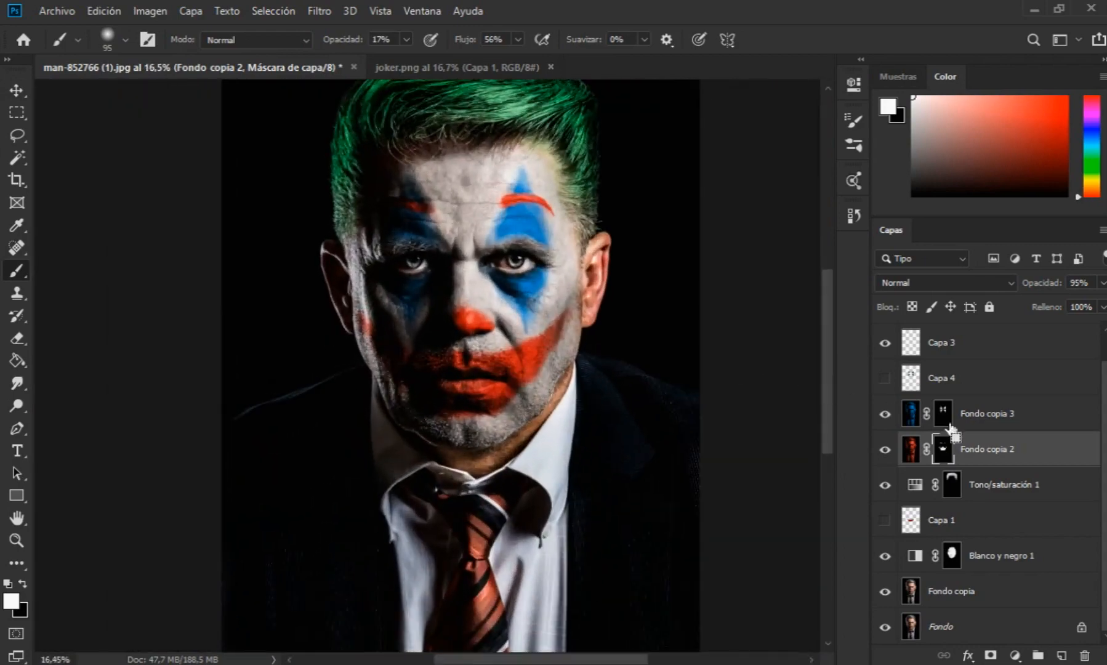
# Step: Merge the layers from Fondo copia 3 down to Fondo copia into a single layer
pyautogui.keyDown('ctrl'); pyautogui.click(985, 415); pyautogui.keyUp('ctrl')
pyautogui.keyDown('ctrl'); pyautogui.click(997, 490); pyautogui.keyUp('ctrl')
pyautogui.keyDown('shift'); pyautogui.click(991, 554); pyautogui.keyUp('shift')
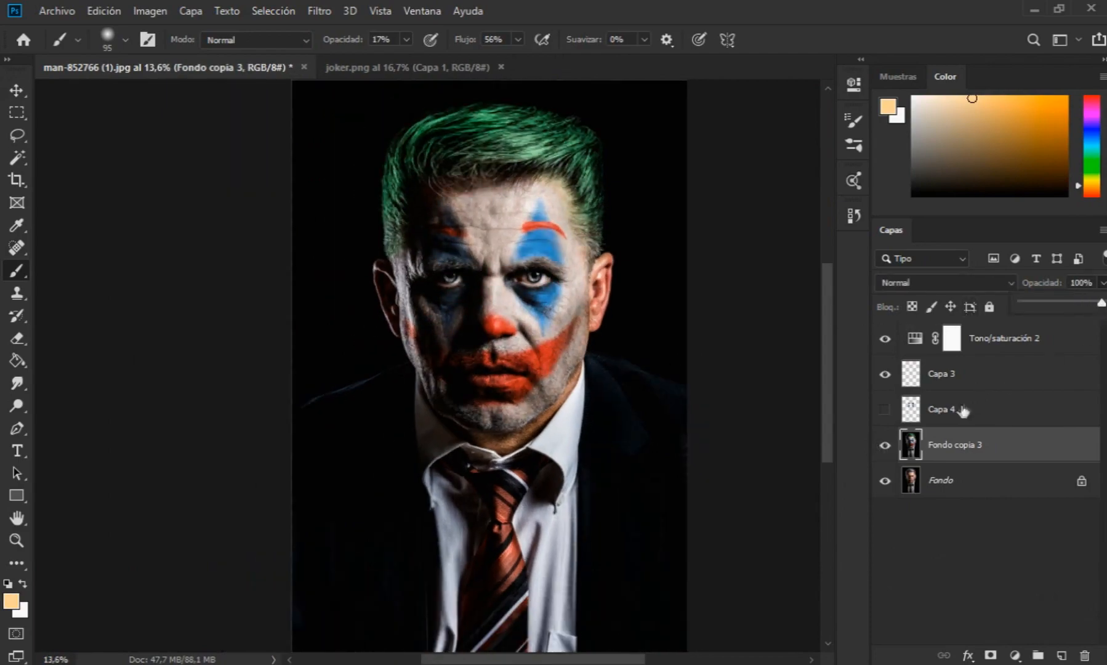
# Step: Slightly darken the merged Fondo copia 3 layer by lowering the upper midtones of its RGB curve
pyautogui.click(150, 10)
pyautogui.moveTo(178, 56)
pyautogui.click(400, 89)
pyautogui.moveTo(581, 77); pyautogui.dragTo(929, 158)
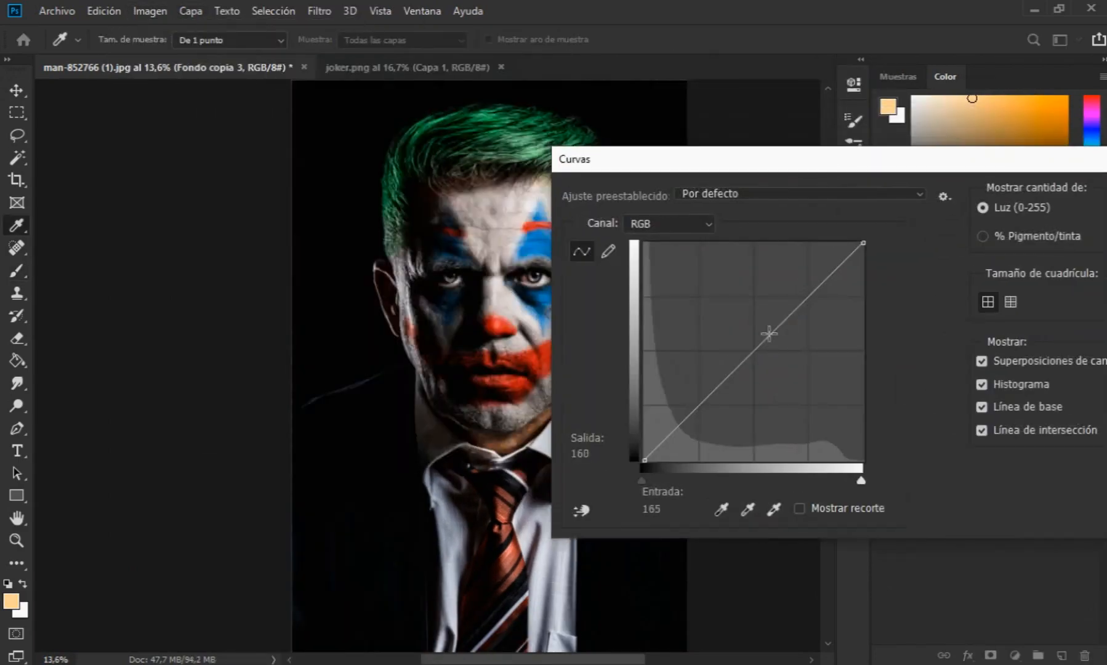
pyautogui.moveTo(771, 331); pyautogui.dragTo(776, 344)
pyautogui.moveTo(703, 165); pyautogui.dragTo(846, 168)
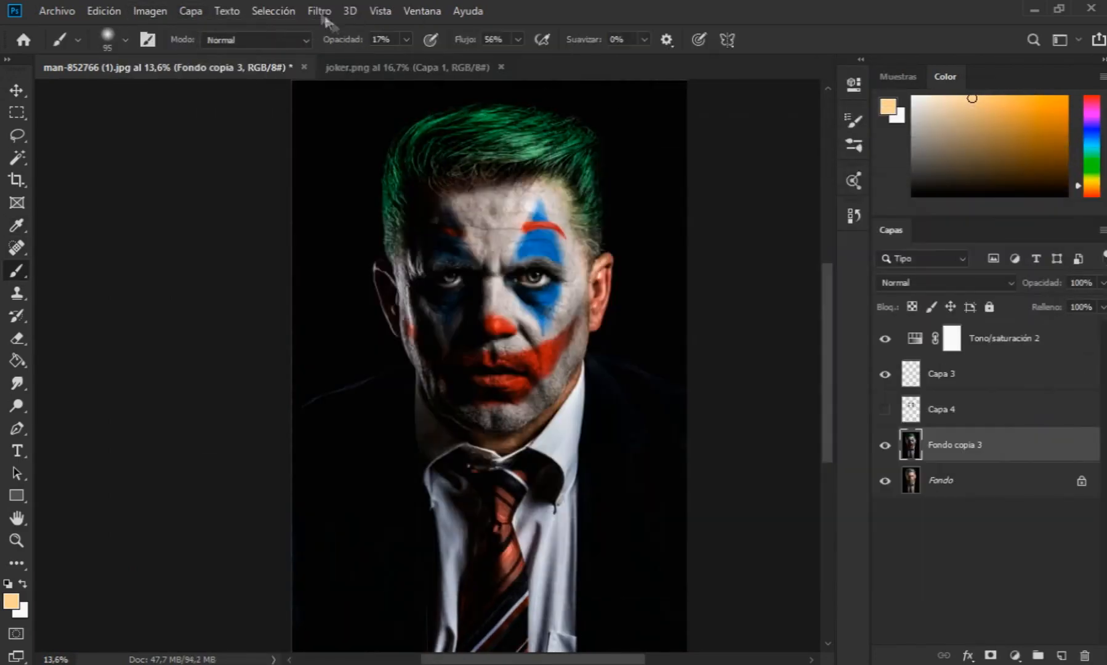
# Step: Apply a slight Gaussian blur to the merged Fondo copia 3 layer
pyautogui.click(319, 11)
pyautogui.moveTo(395, 205)
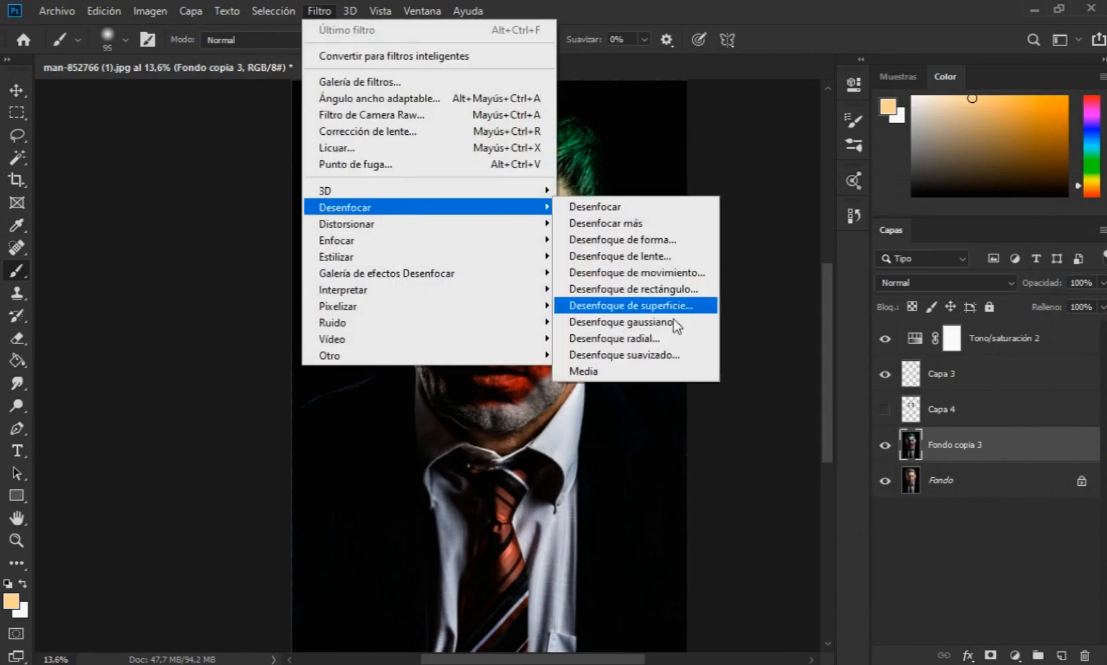
pyautogui.click(592, 328)
pyautogui.moveTo(724, 530); pyautogui.dragTo(702, 533)
pyautogui.click(931, 297)
# Step: Add a layer mask to Fondo copia 3 and soften the red on the lips with the black brush at 17% opacity
pyautogui.click(1103, 283)
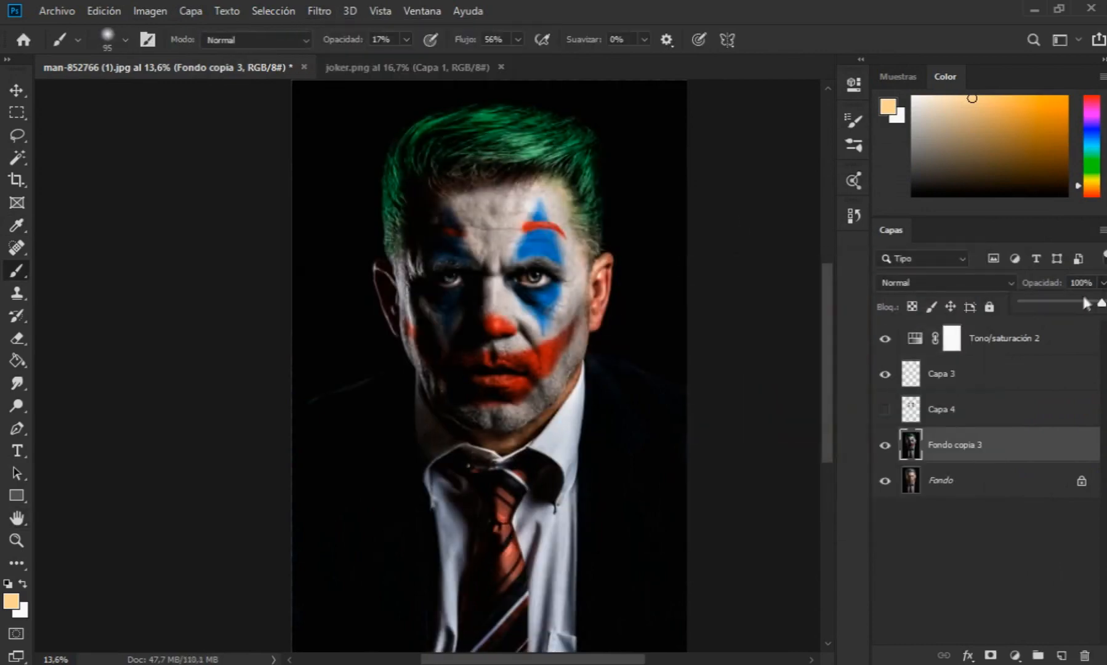
pyautogui.click(989, 654)
pyautogui.press('d')
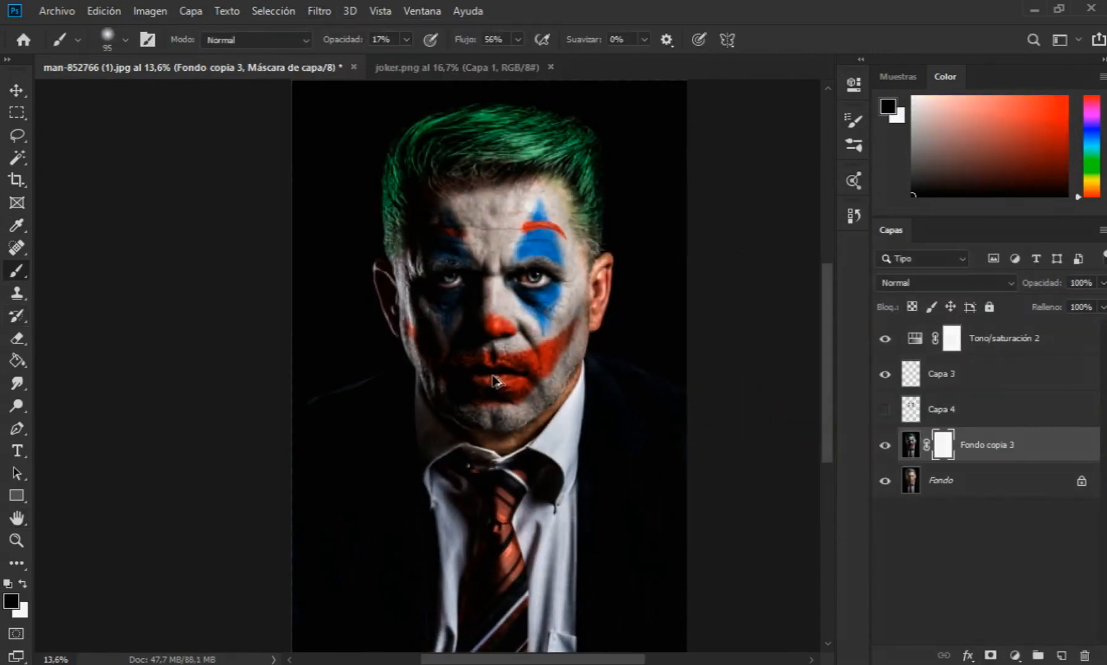
pyautogui.scroll(5, 507, 369)
pyautogui.scroll(-5, 445, 401)
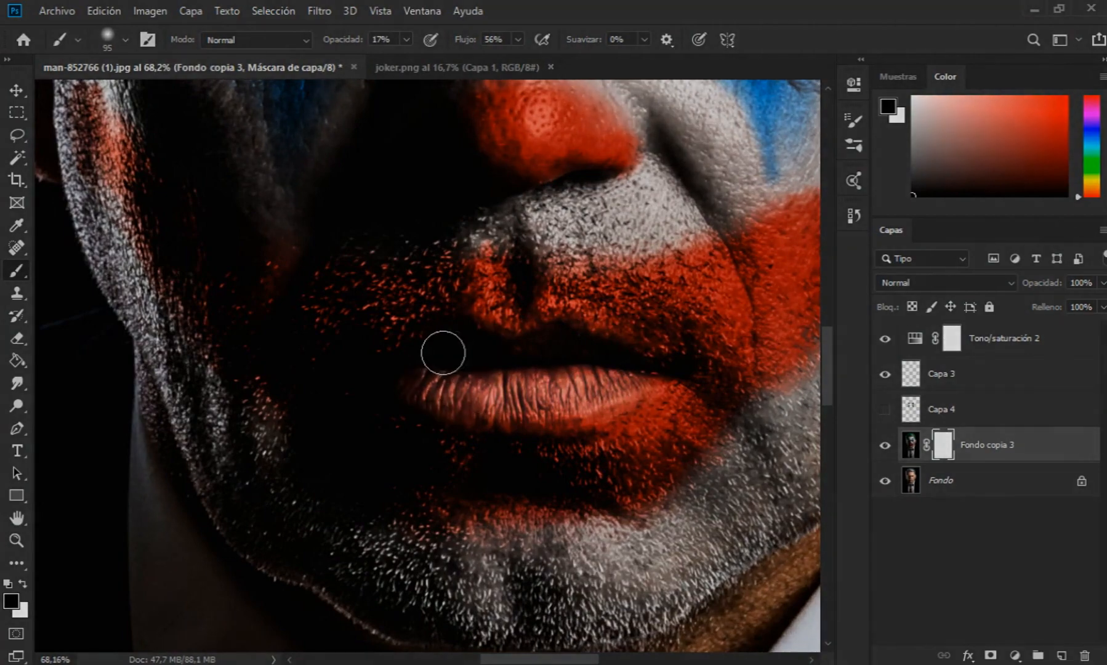
pyautogui.scroll(5, 622, 258)
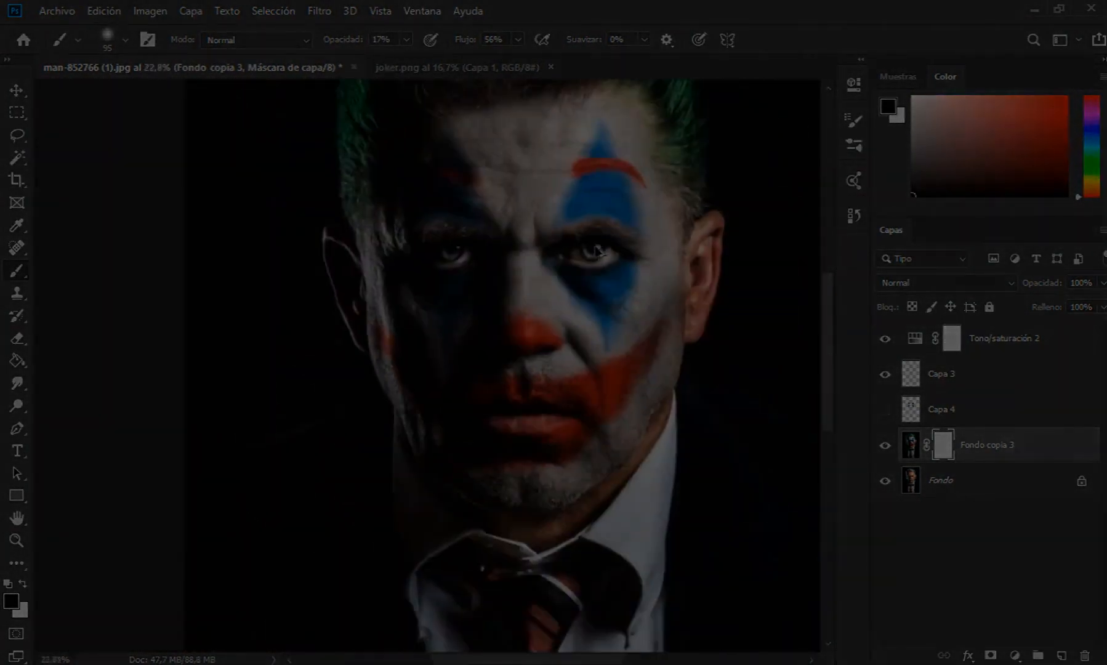
pyautogui.scroll(-5, 552, 253)
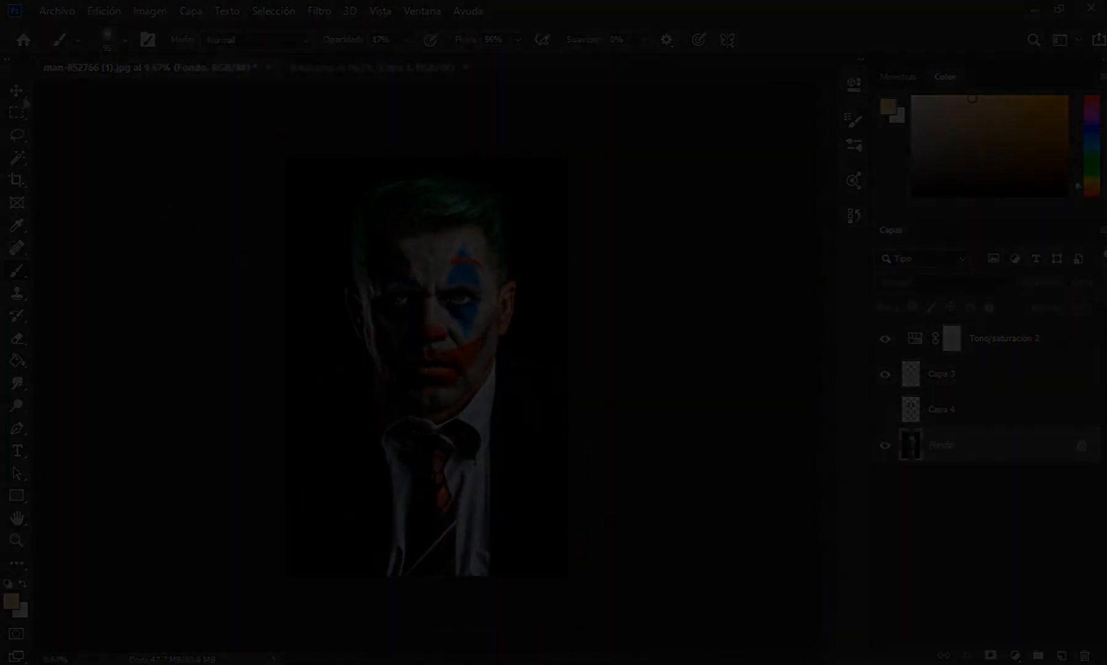